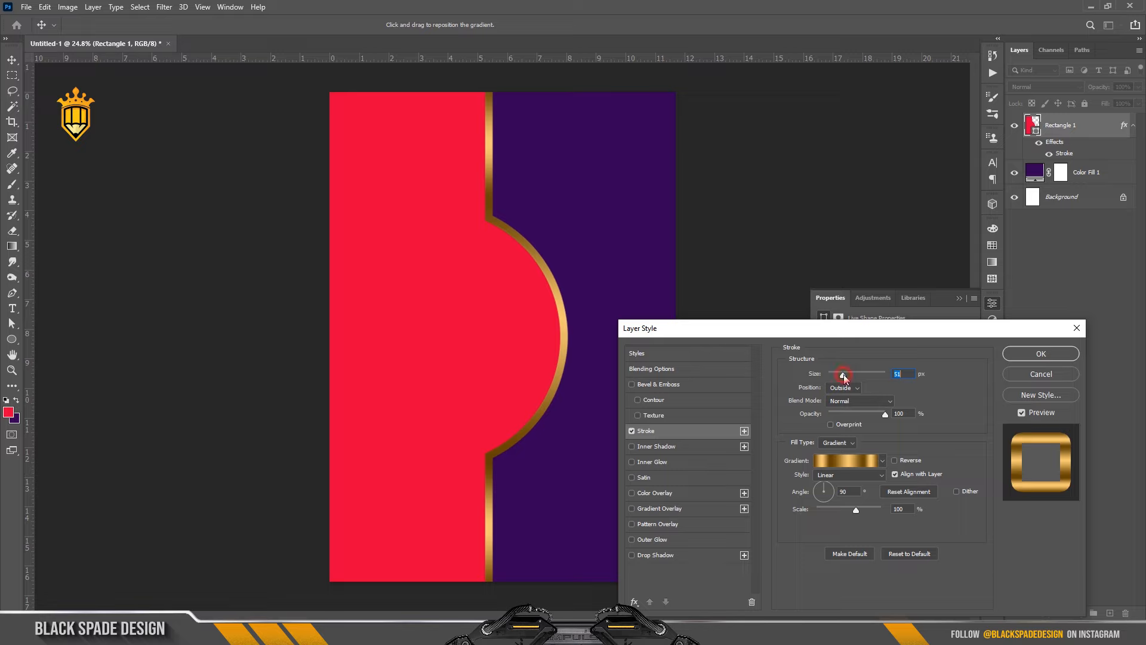
- Apply the gold gradient stroke to the red shape and shift the shape left to an X position of -1.44 in
click(1031, 355)
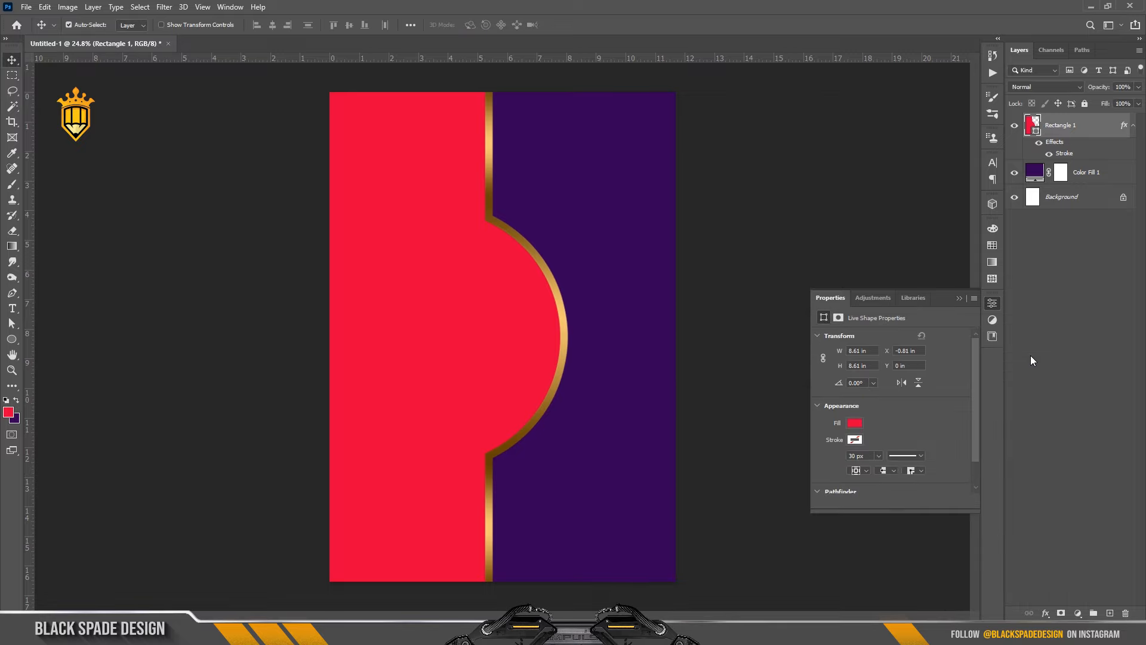
key(Left)
key(Left)
key(Left)
key(Left)
key(Left)
key(Left)
key(Left)
key(Left)
key(Left)
key(Left)
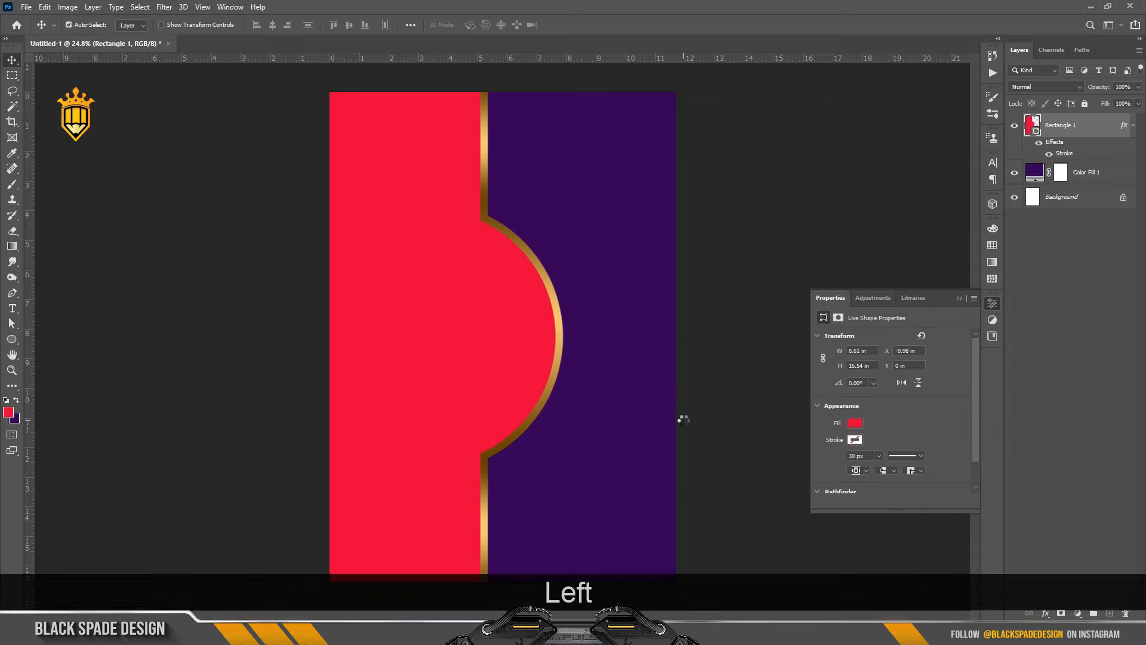
key(Left)
key(Left)
key(Left)
key(Left)
key(Left)
key(Left)
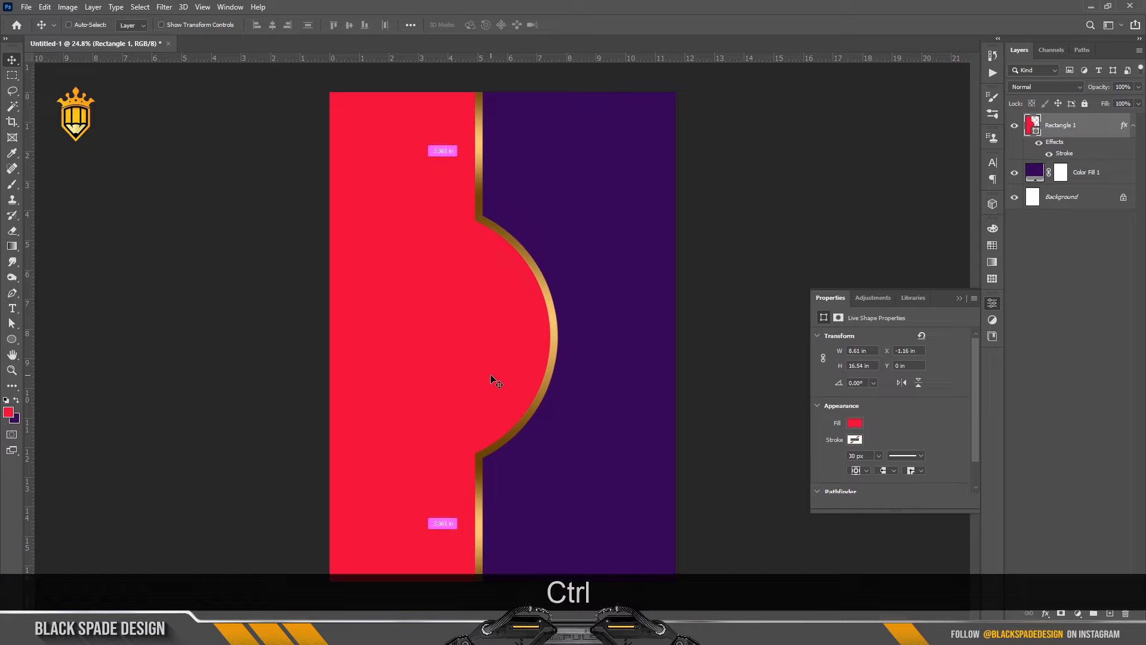
key(ctrl+t)
key(Left)
key(Left)
key(Left)
key(Left)
key(Left)
key(Left)
key(Left)
key(Left)
key(Left)
key(Left)
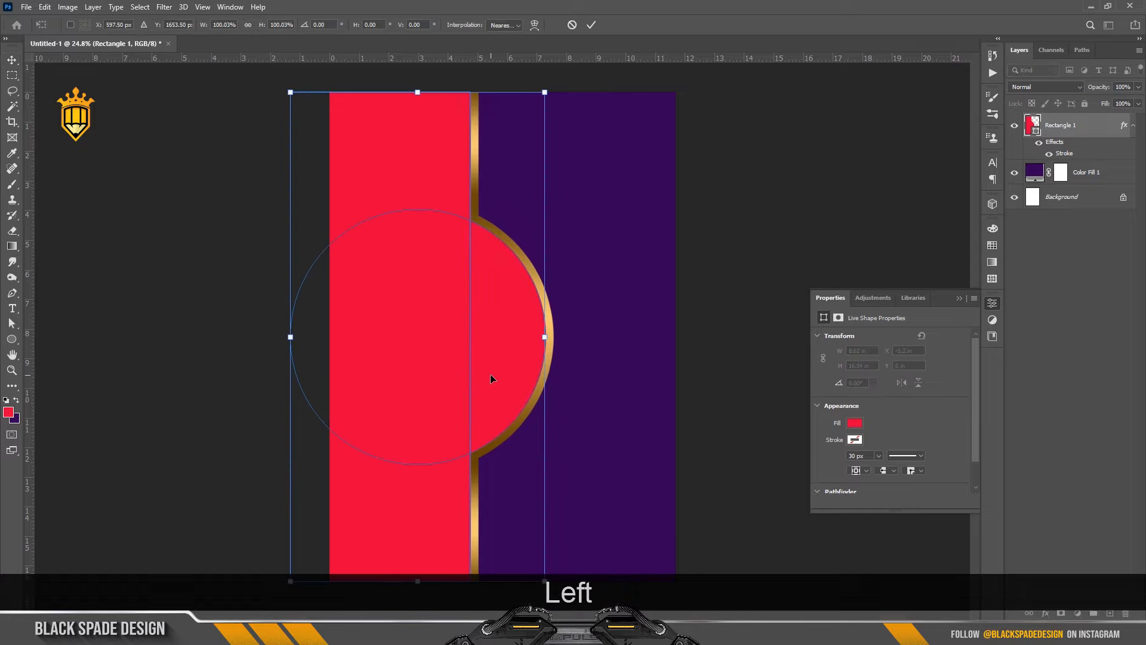
key(Left)
key(Left)
key(Left)
key(Left)
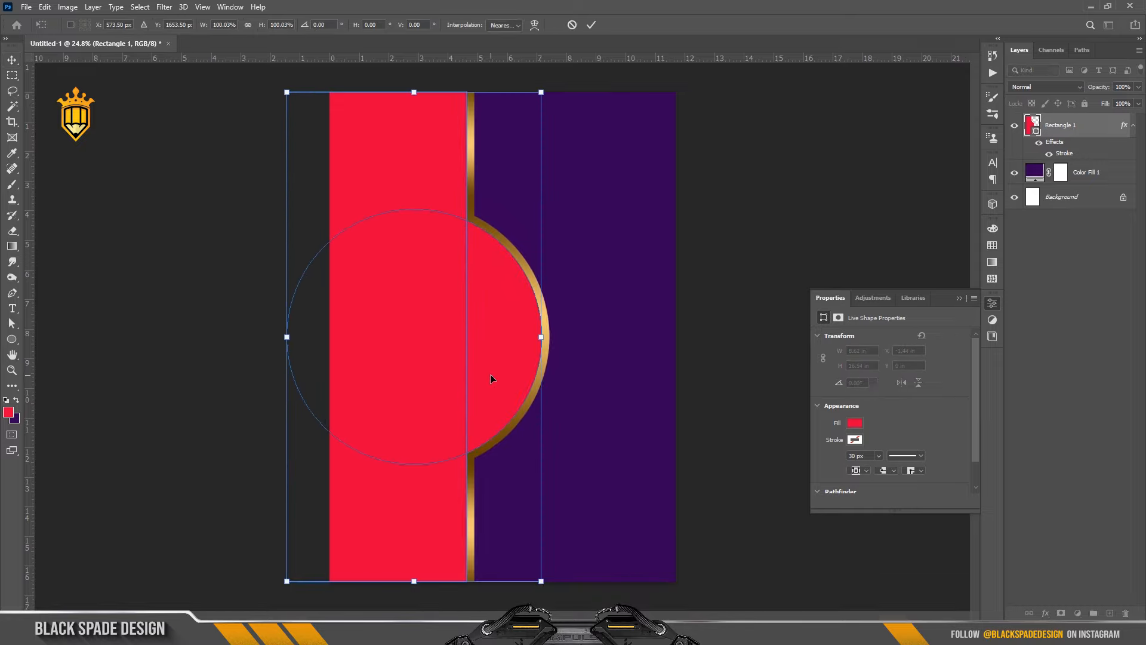
key(Return)
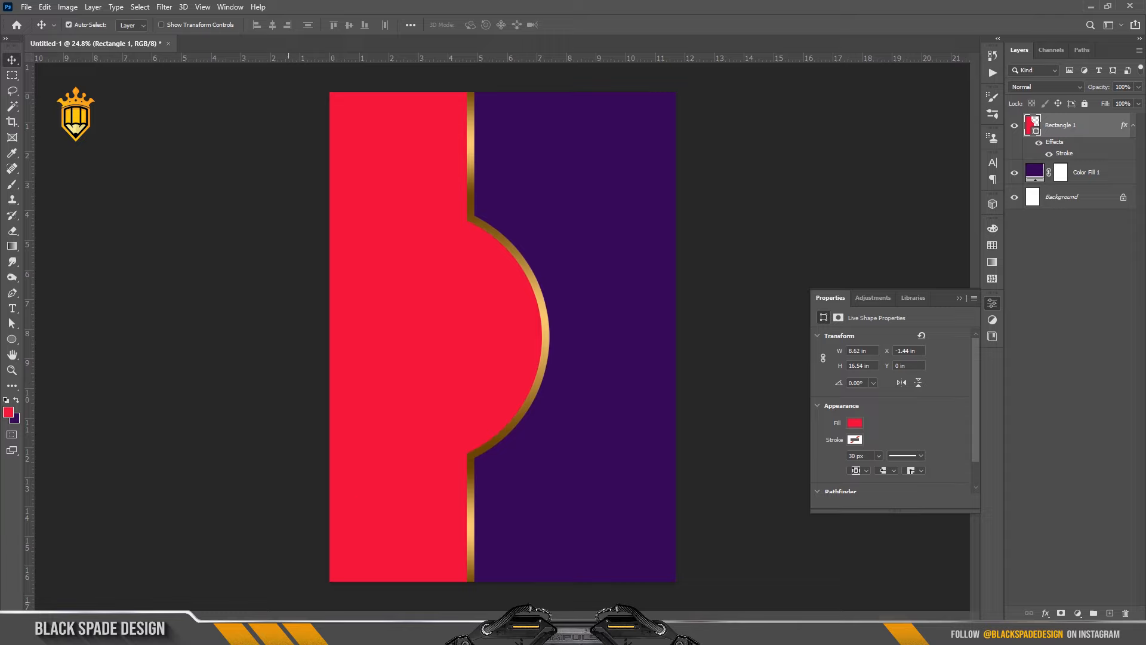
- Place the Buble image from the Onam 2024 folder over the purple area and scale it to about 165%
click(268, 631)
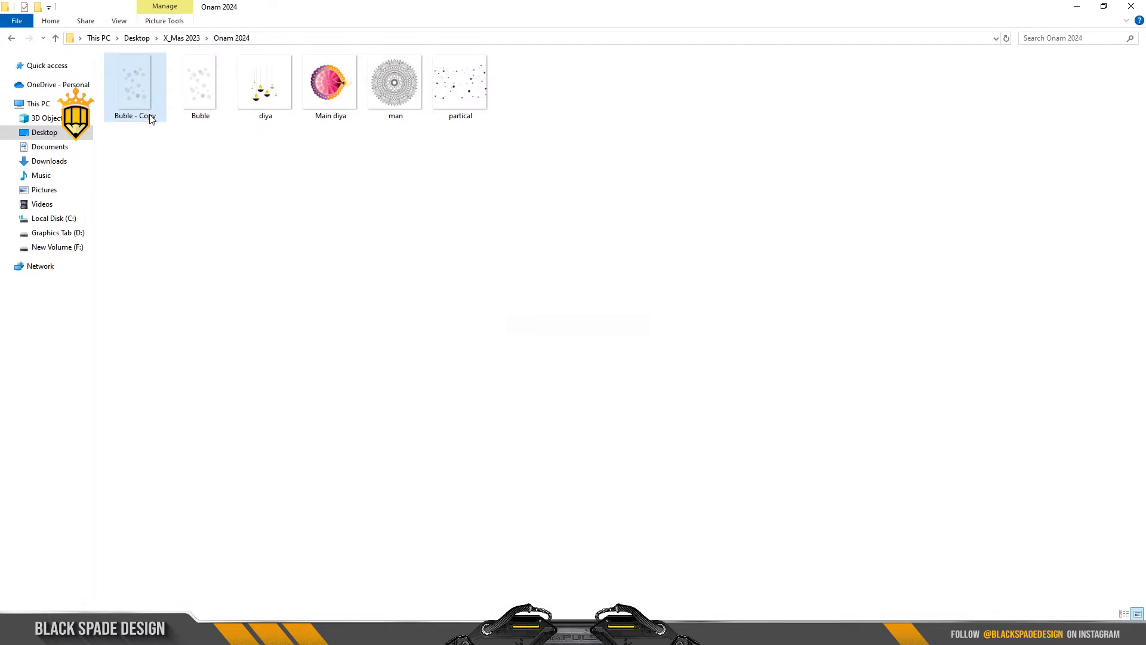
click(193, 109)
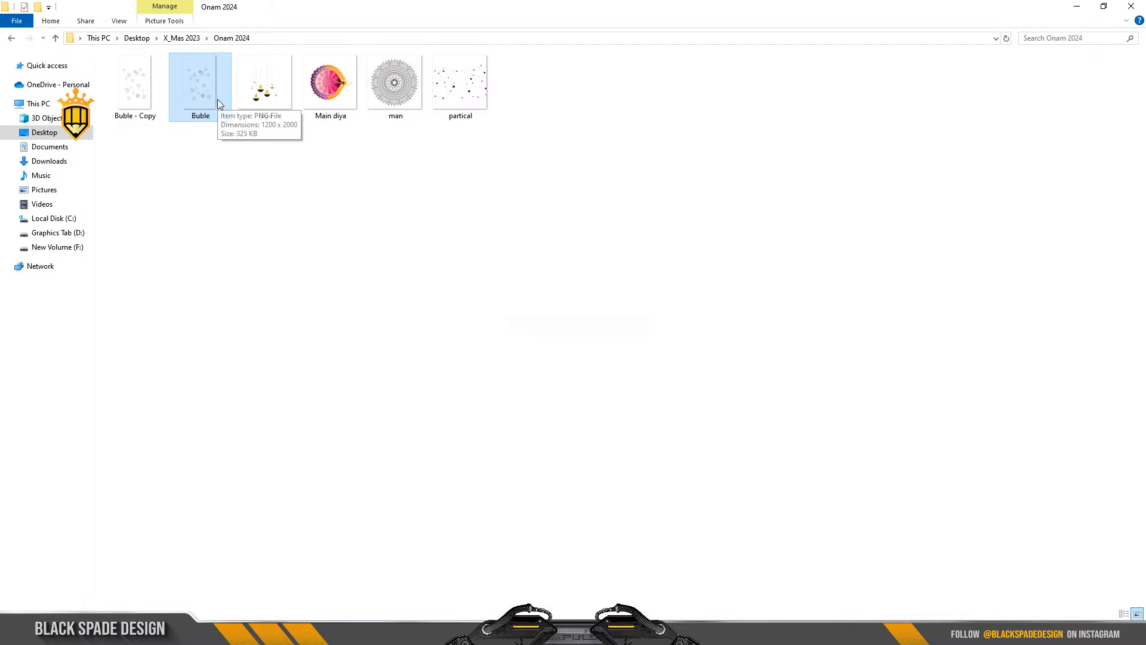
drag(218, 104, 567, 418)
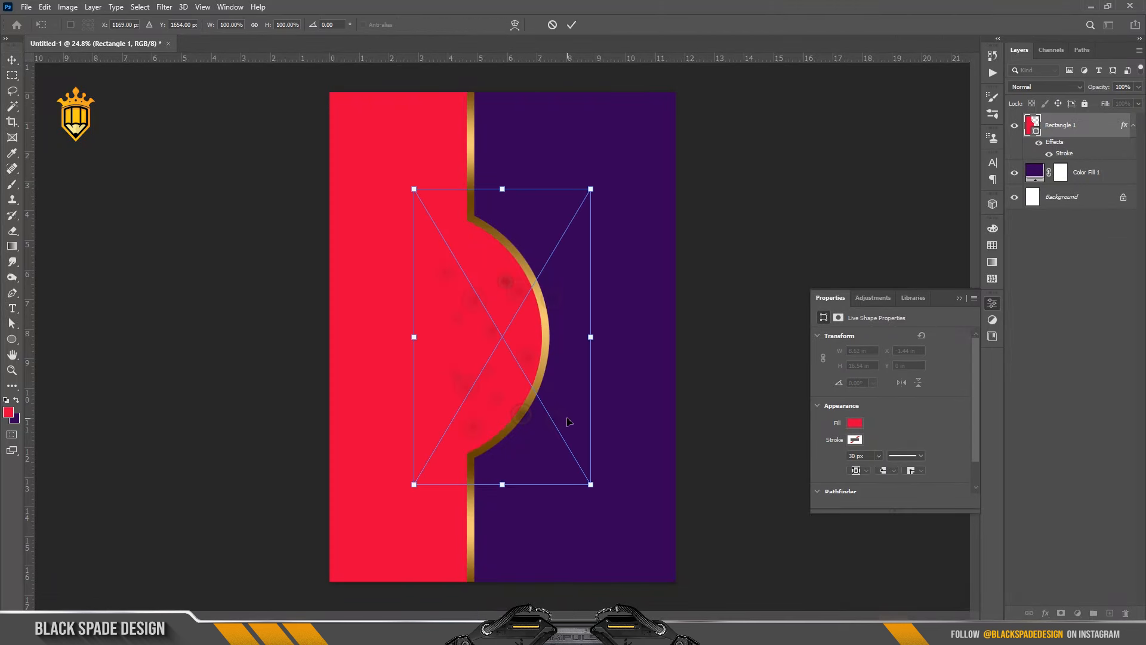
drag(498, 277, 564, 268)
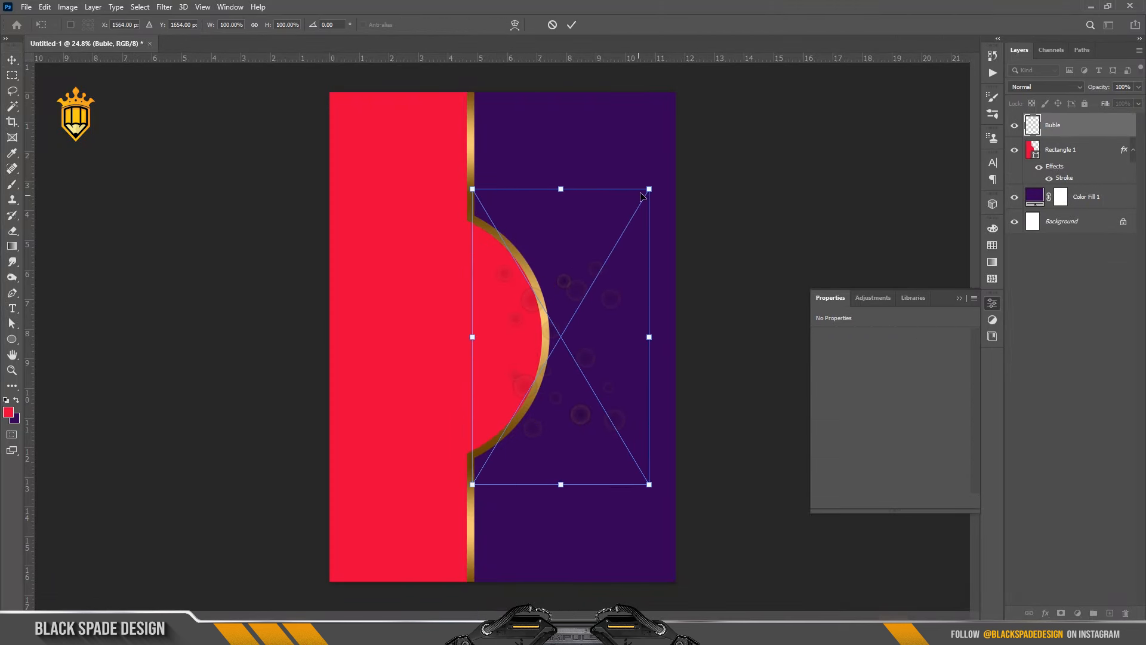
drag(649, 188, 711, 98)
key(Return)
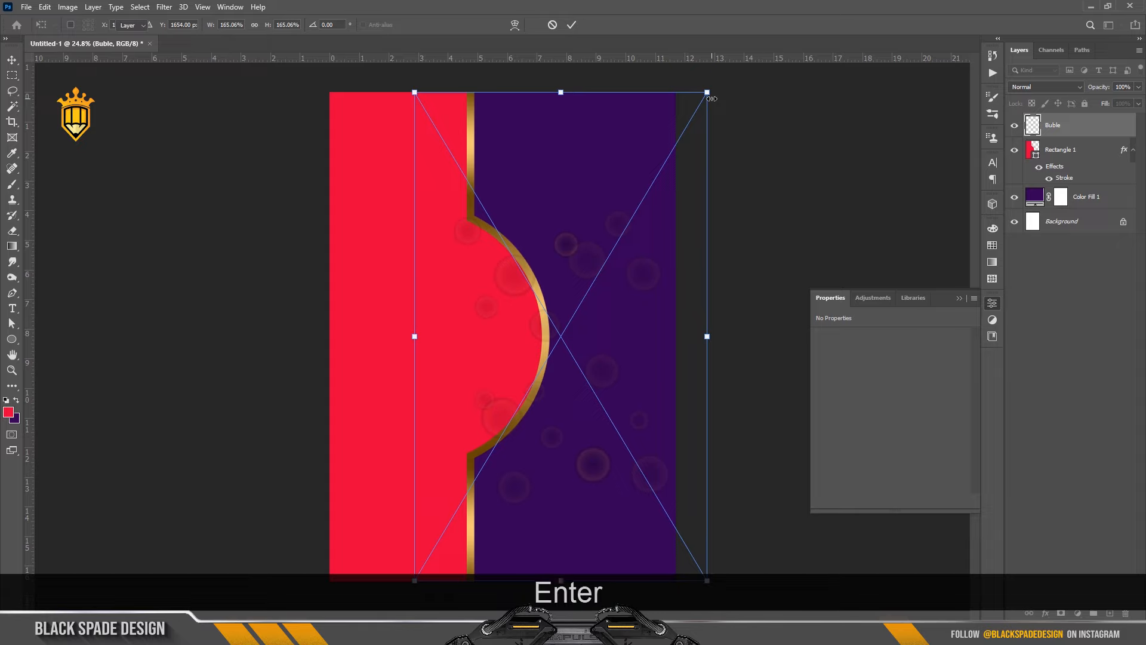
- Move the Buble layer beneath Rectangle 1 and set its blend mode to Screen
drag(1064, 127, 1067, 186)
click(1044, 87)
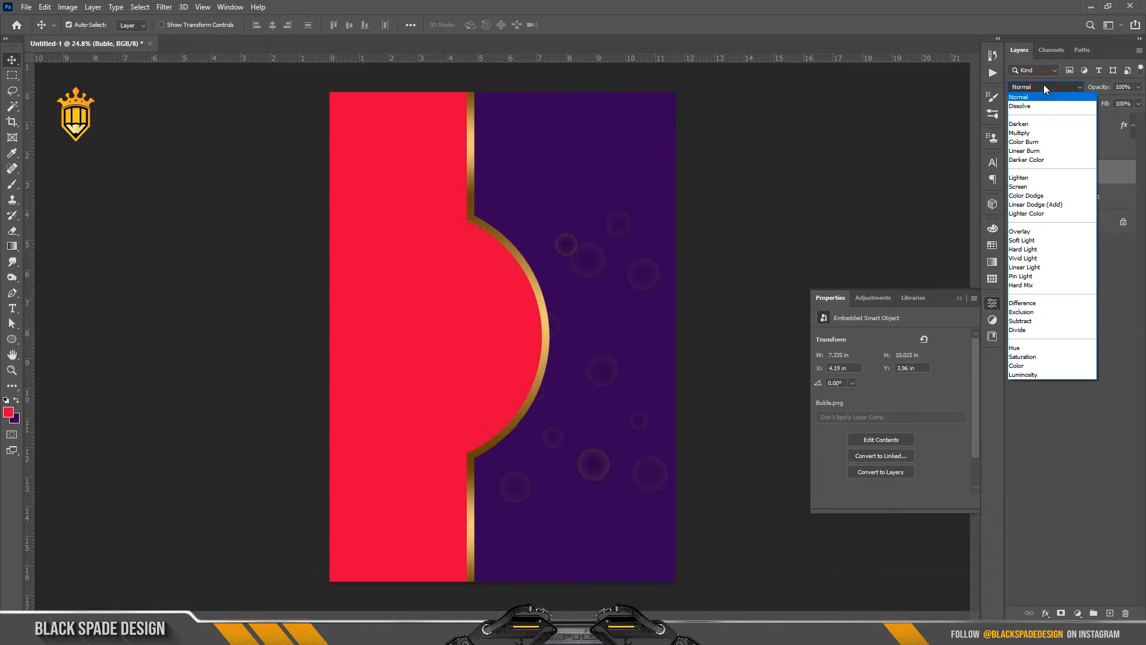
click(1030, 188)
- Enlarge the Buble layer to about 12.8 by 18.8 in and rotate it 6.68° so the bubbles spread across the purple area
key(ctrl+t)
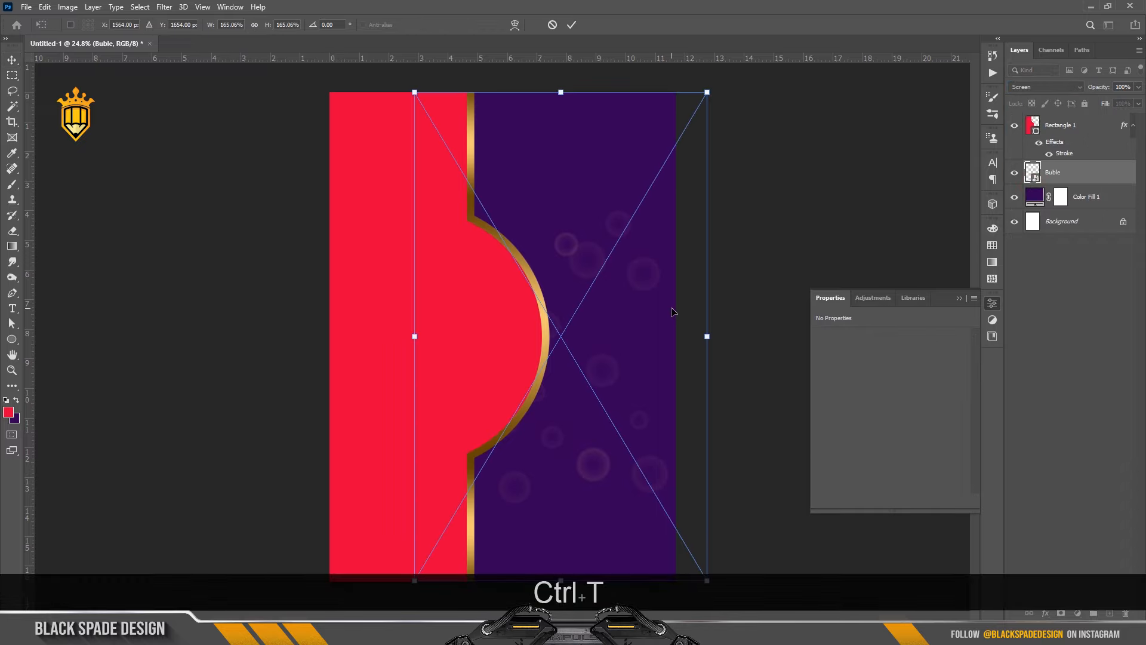
key(ctrl+minus)
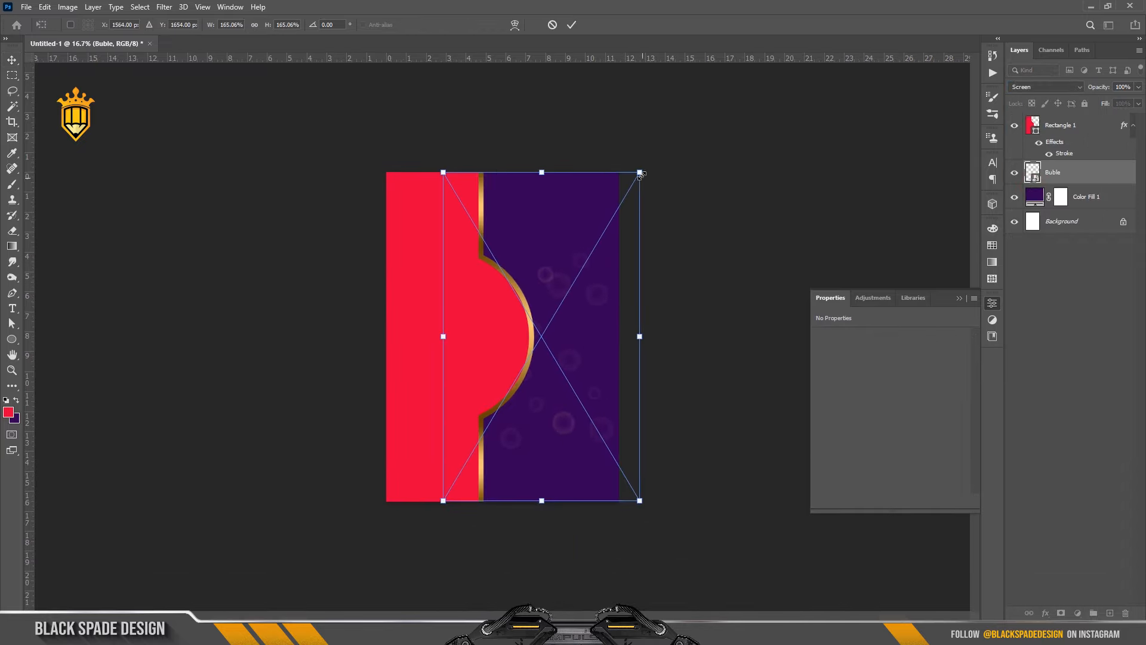
drag(639, 172, 711, 125)
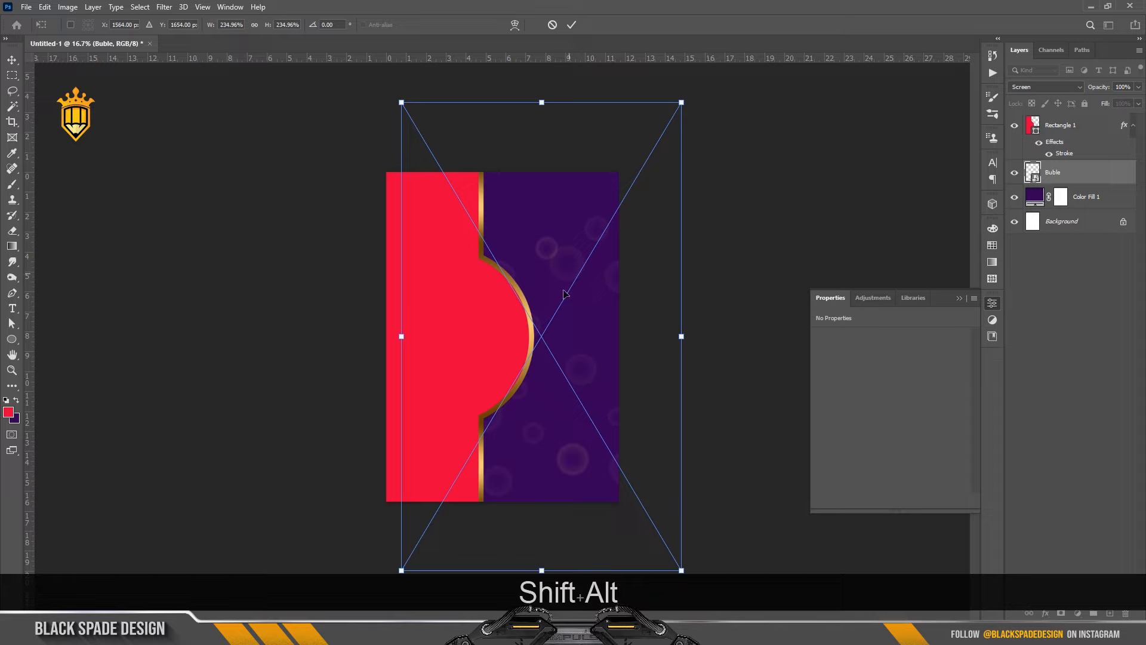
drag(565, 293, 560, 270)
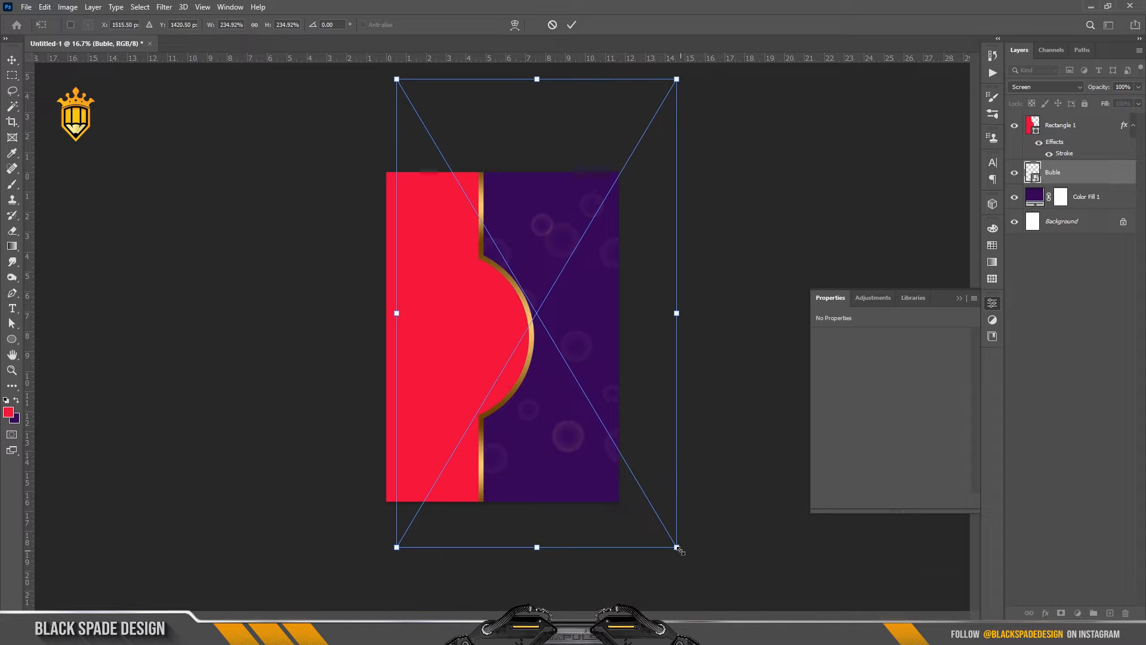
drag(677, 547, 721, 560)
drag(584, 310, 554, 322)
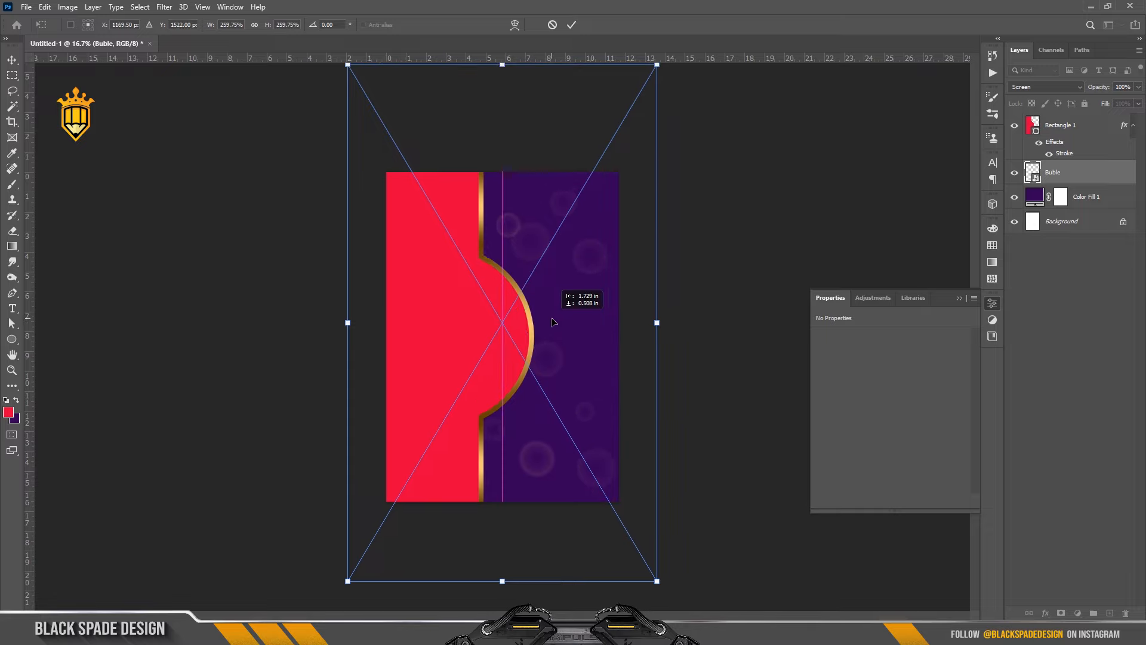
drag(701, 242, 725, 260)
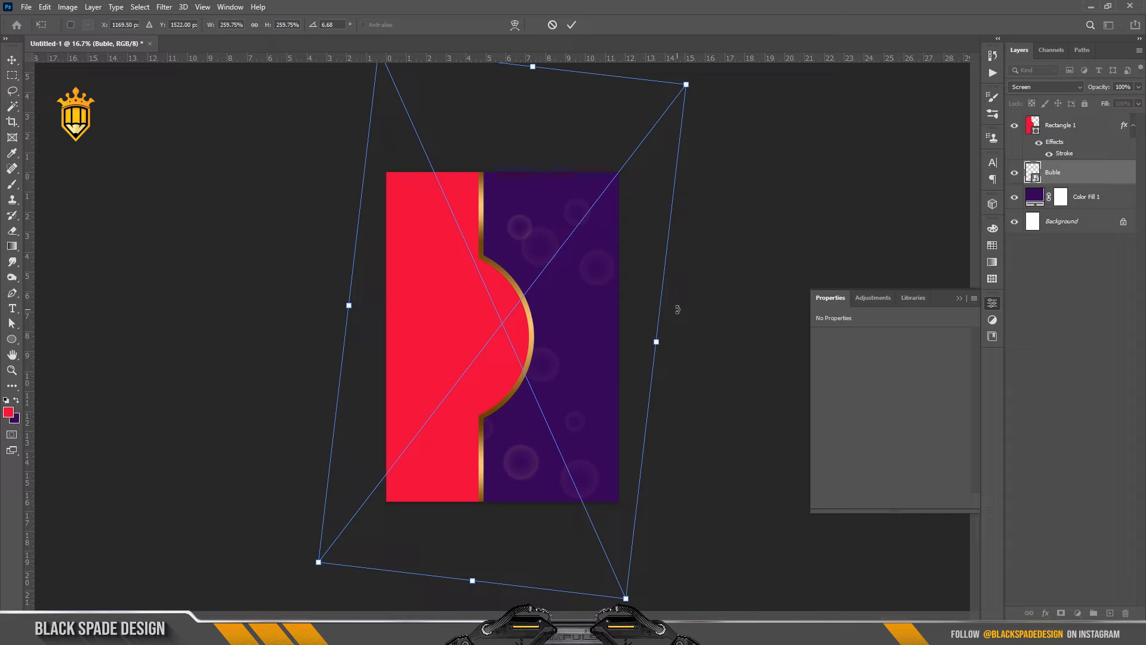
key(ctrl+minus)
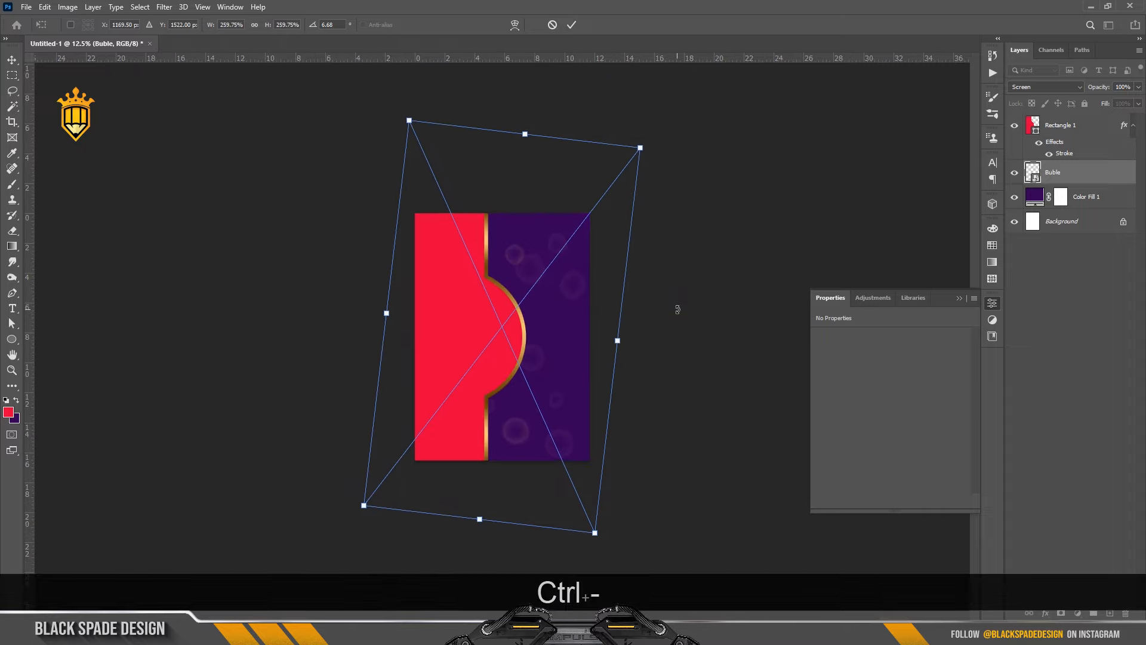
drag(638, 145, 666, 113)
drag(544, 356, 536, 356)
key(Return)
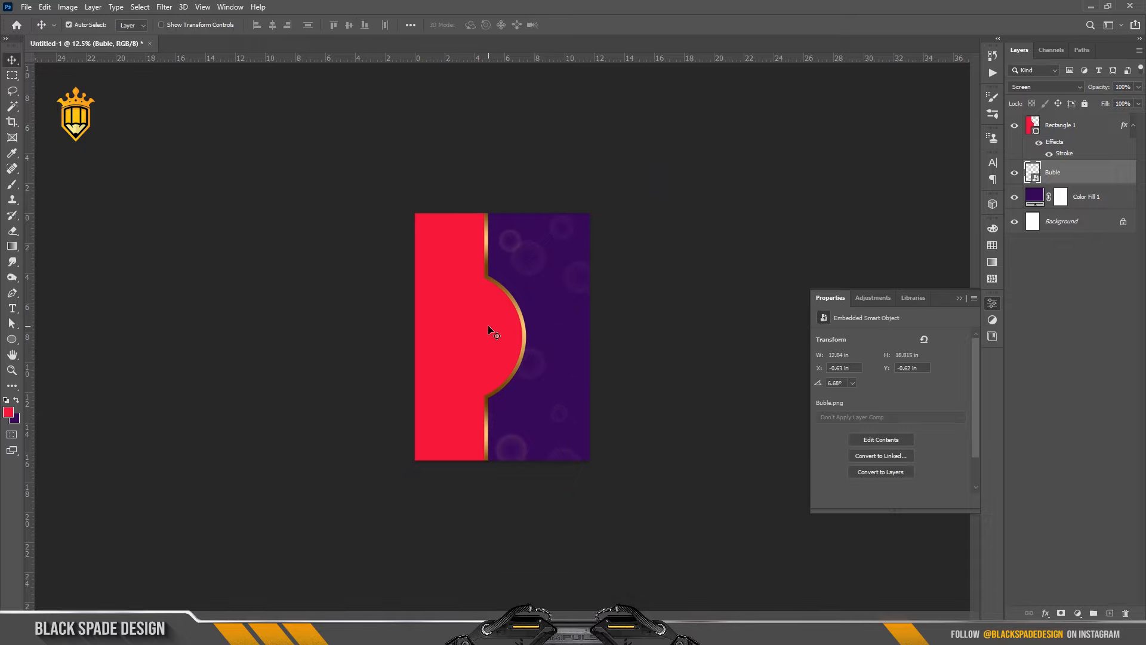
- Place the partical image from the Onam 2024 folder above Buble, scaled to about 342% and rotated -20.16°
key(z)
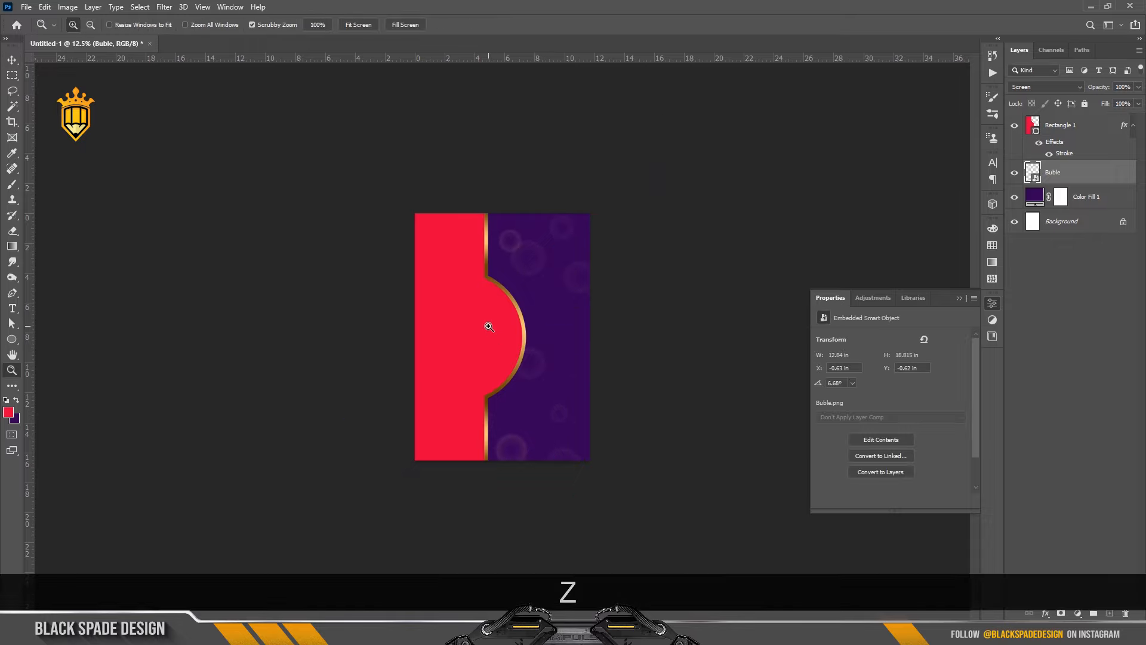
key(ctrl+equal)
key(v)
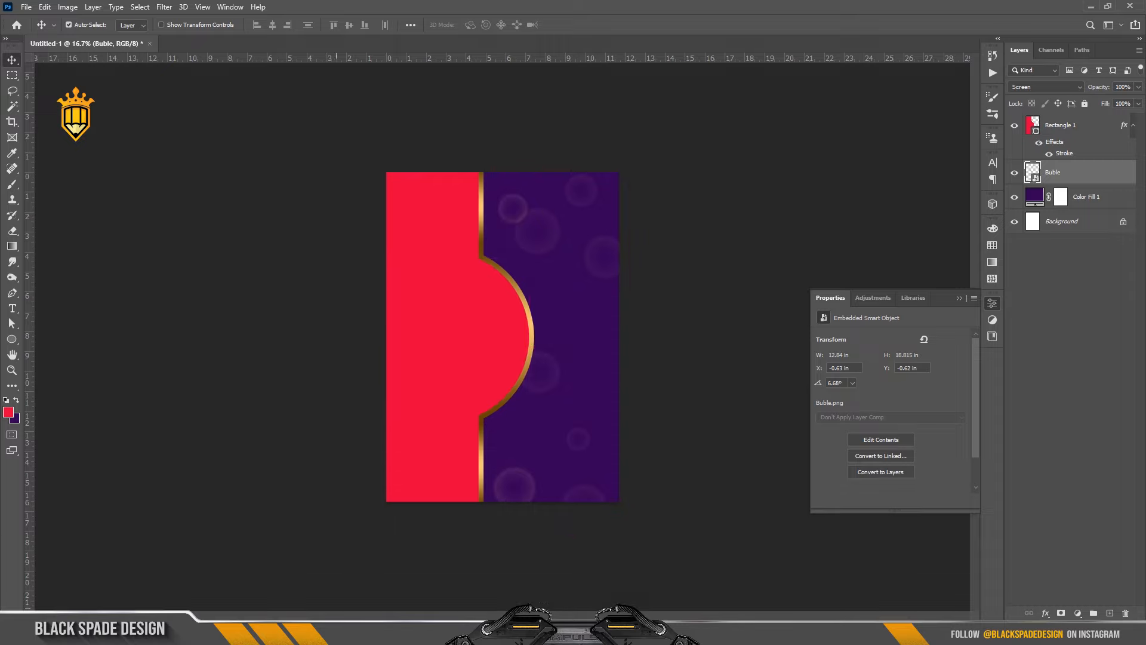
key(alt+Tab)
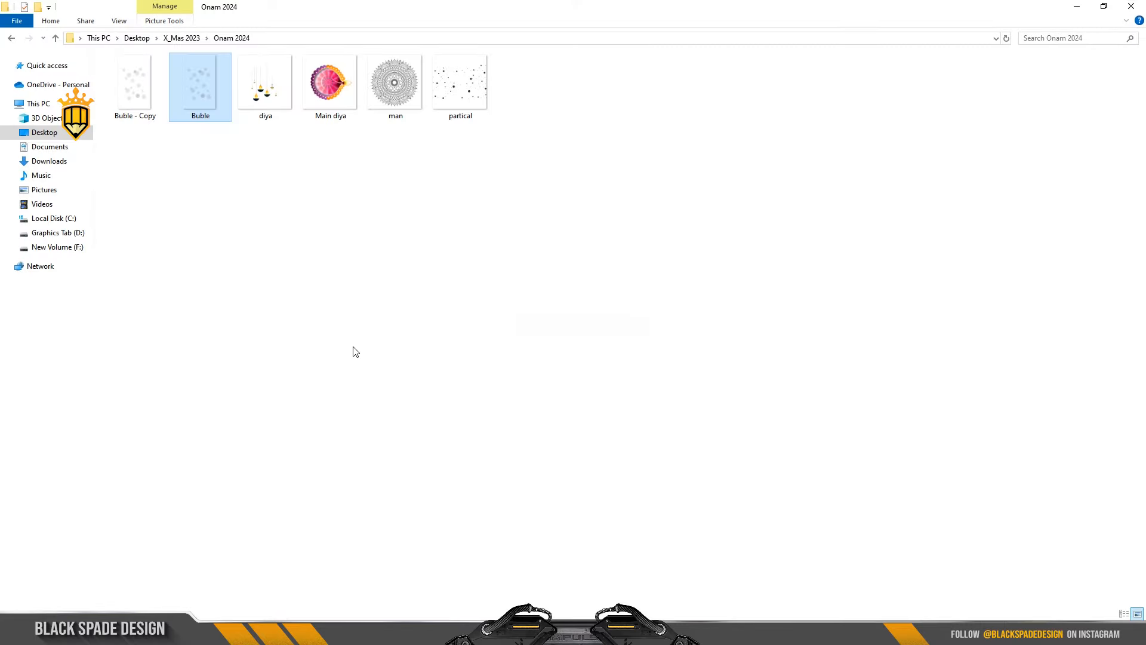
click(457, 99)
drag(458, 103, 588, 397)
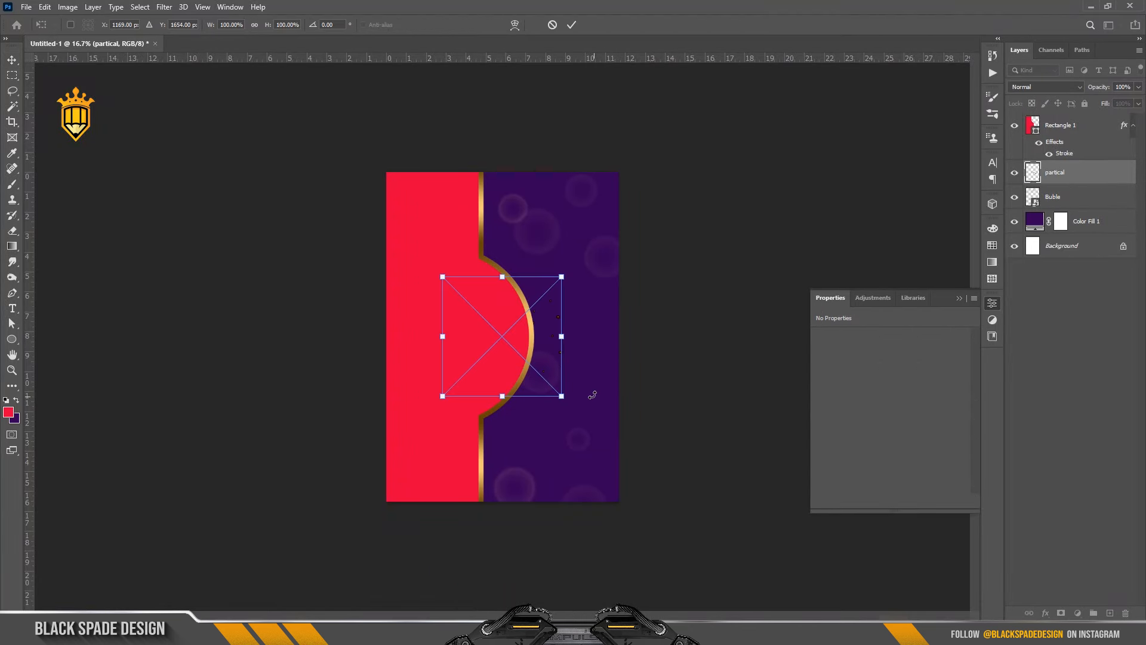
drag(607, 281, 752, 137)
drag(779, 207, 724, 130)
drag(594, 284, 579, 291)
key(Return)
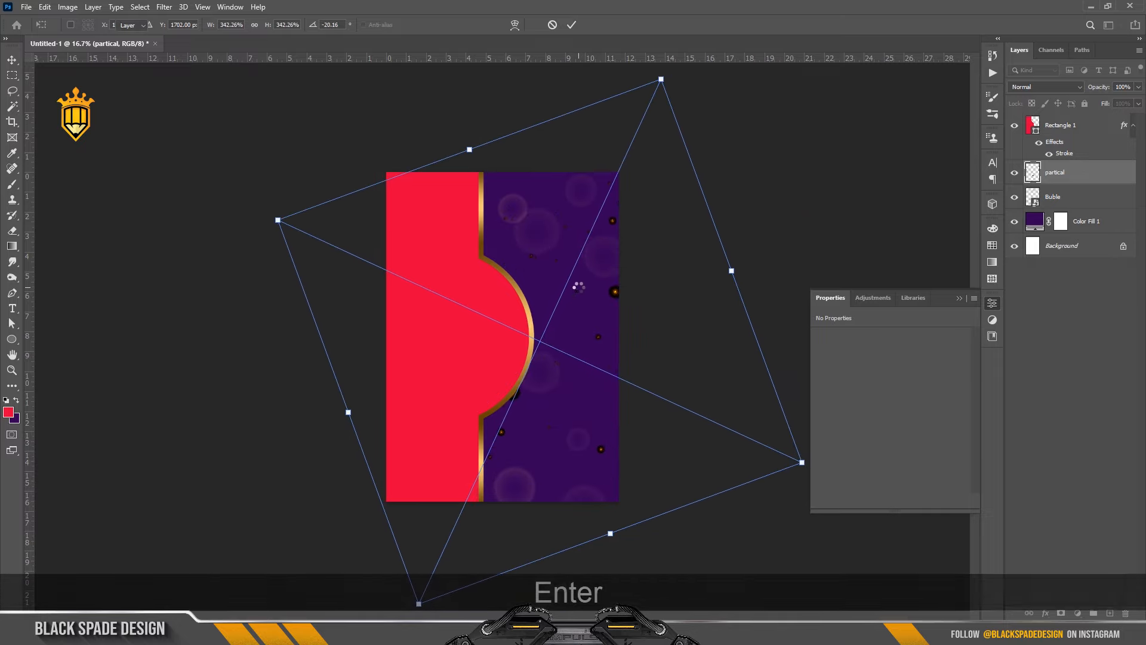
- Set the partical layer's blend mode to Screen and shift it left to about X -4.29 in, Y -1.15 in
click(1045, 87)
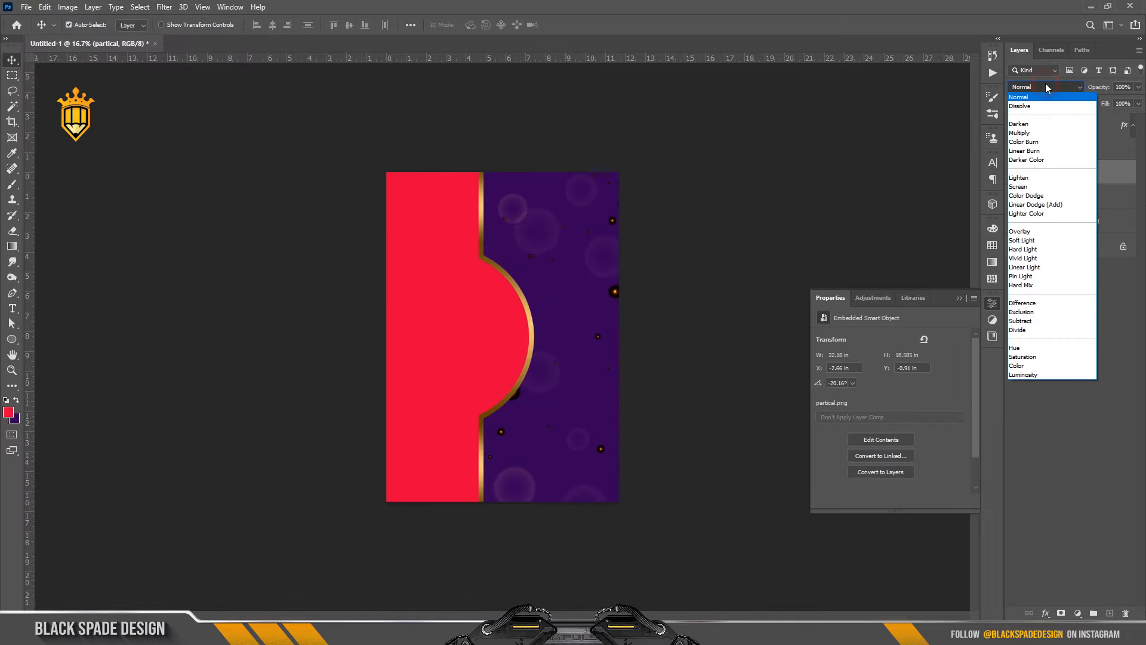
click(1028, 188)
key(ctrl+t)
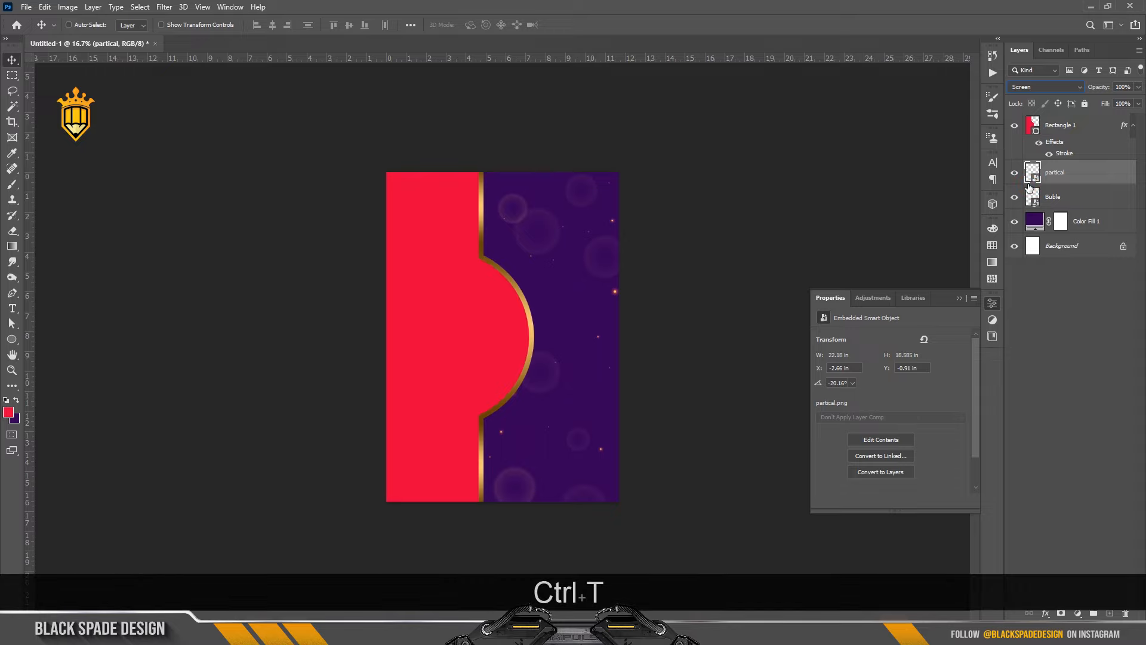
drag(654, 347, 627, 347)
key(Return)
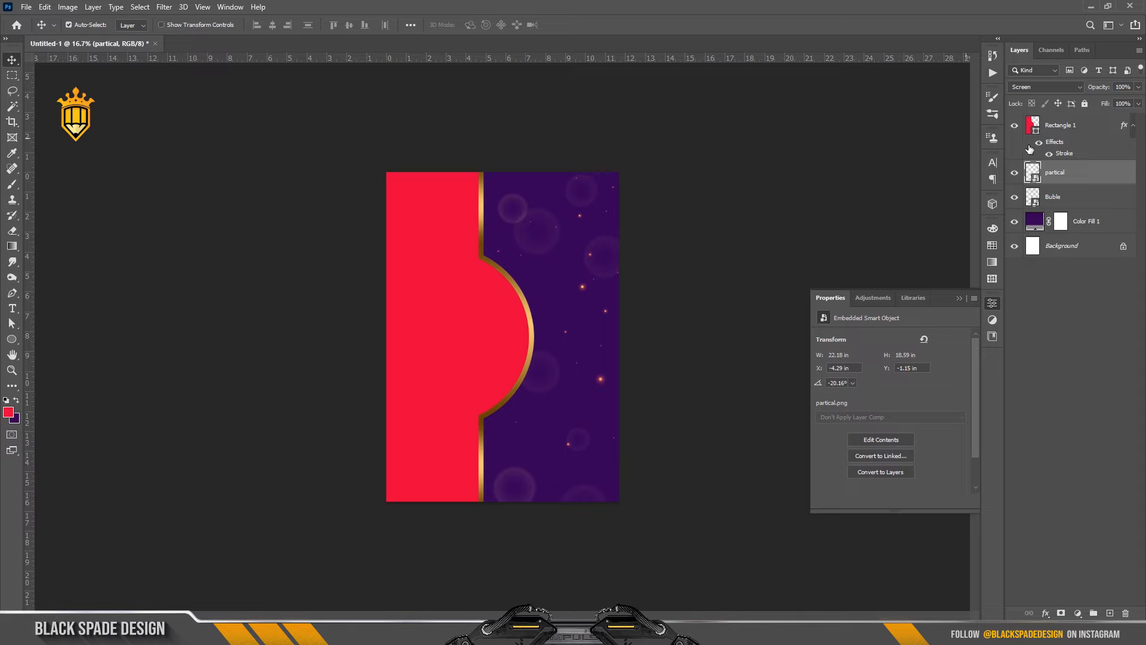
- Place the man mandala image above Rectangle 1, scaled to about 68% and positioned inside the red shape's round bulge
click(1058, 131)
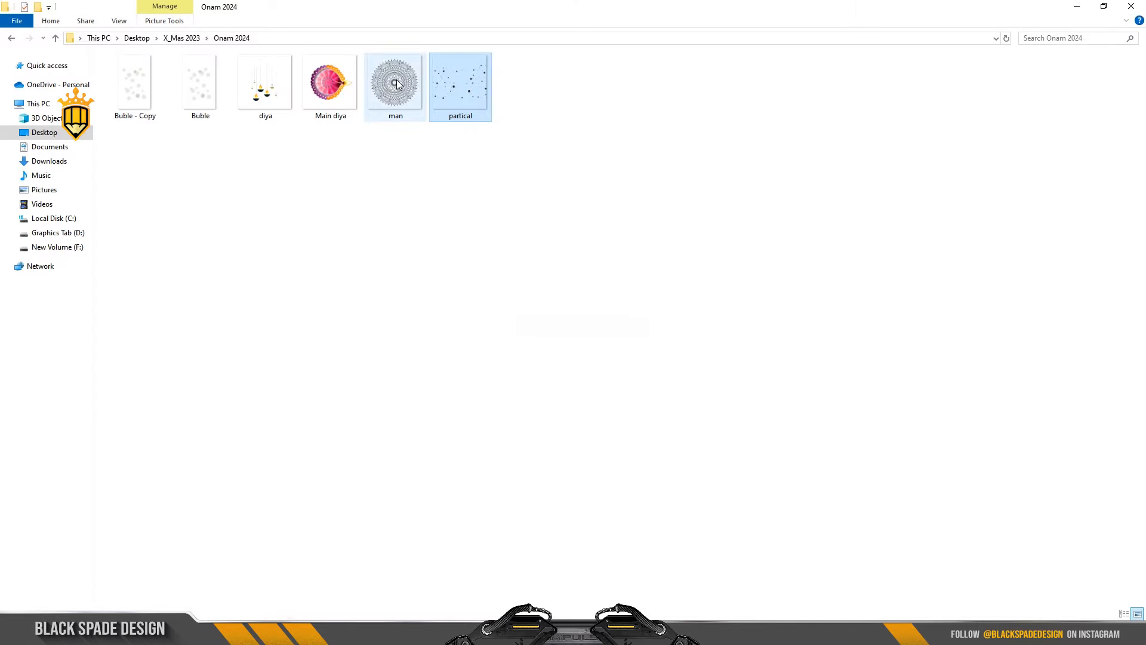
click(396, 84)
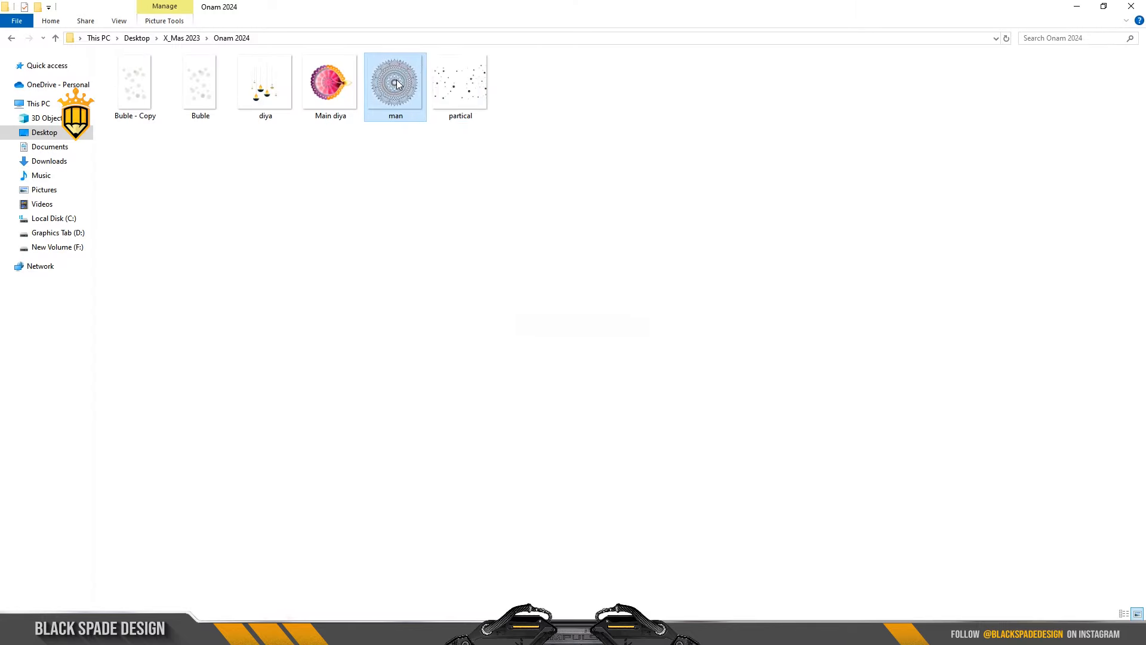
drag(396, 84, 503, 373)
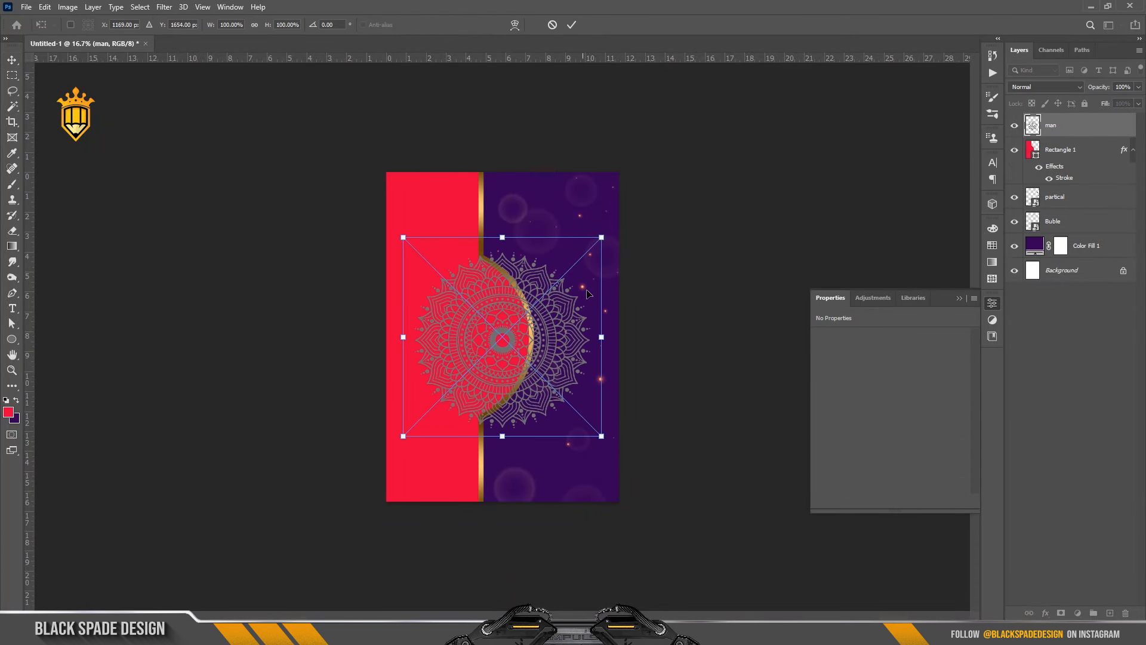
alt+shift+drag(601, 238, 568, 265)
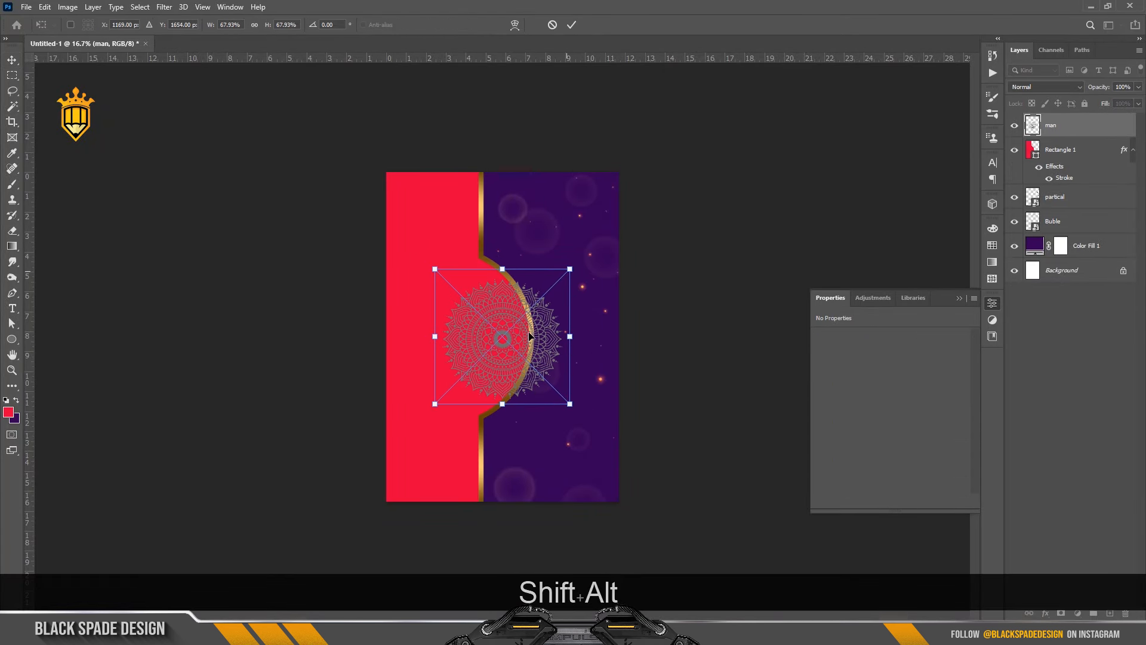
drag(525, 335, 486, 335)
key(ctrl+equal)
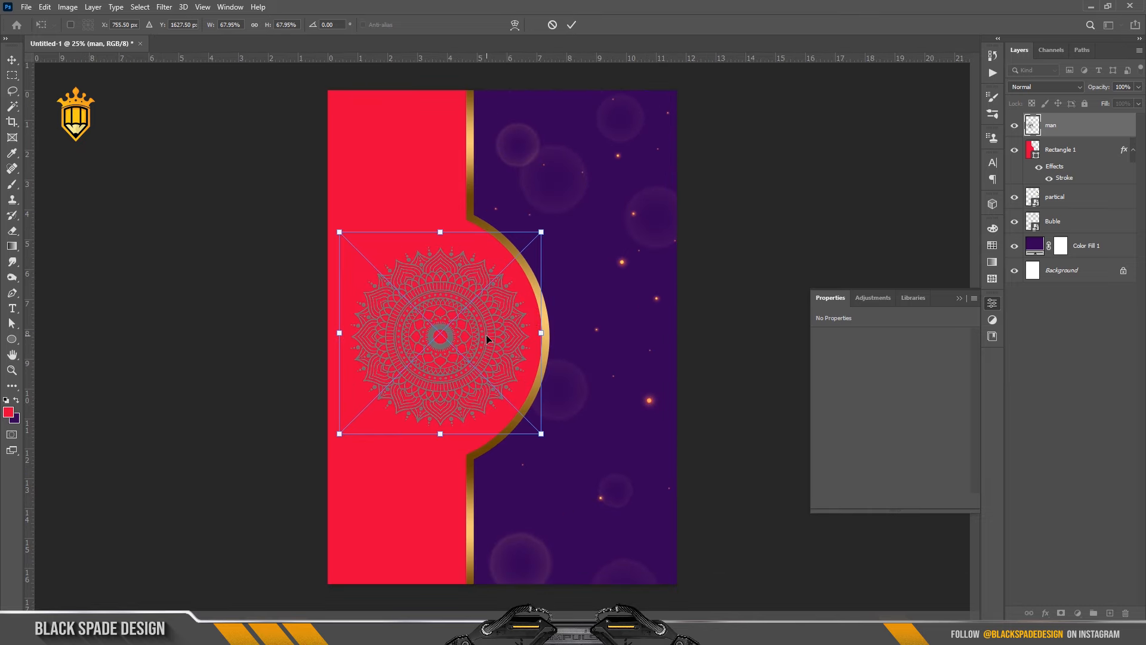
key(Return)
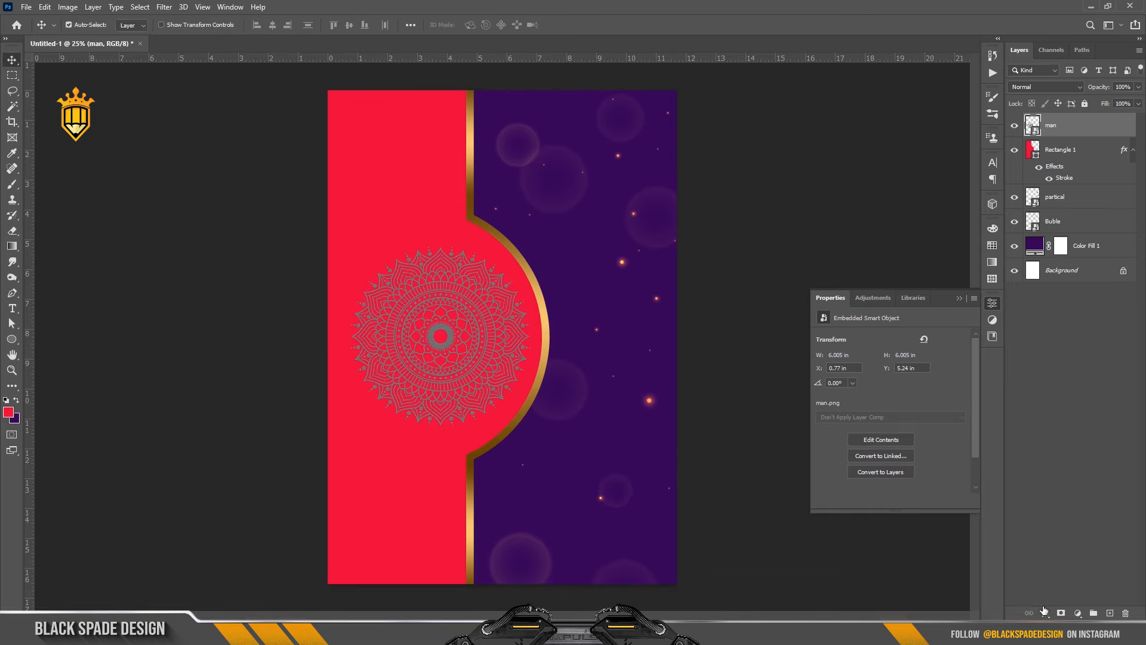
- Add a Color Overlay to the man mandala, using the dark purple 340157 sampled from the poster background
click(1044, 611)
click(1082, 559)
click(906, 376)
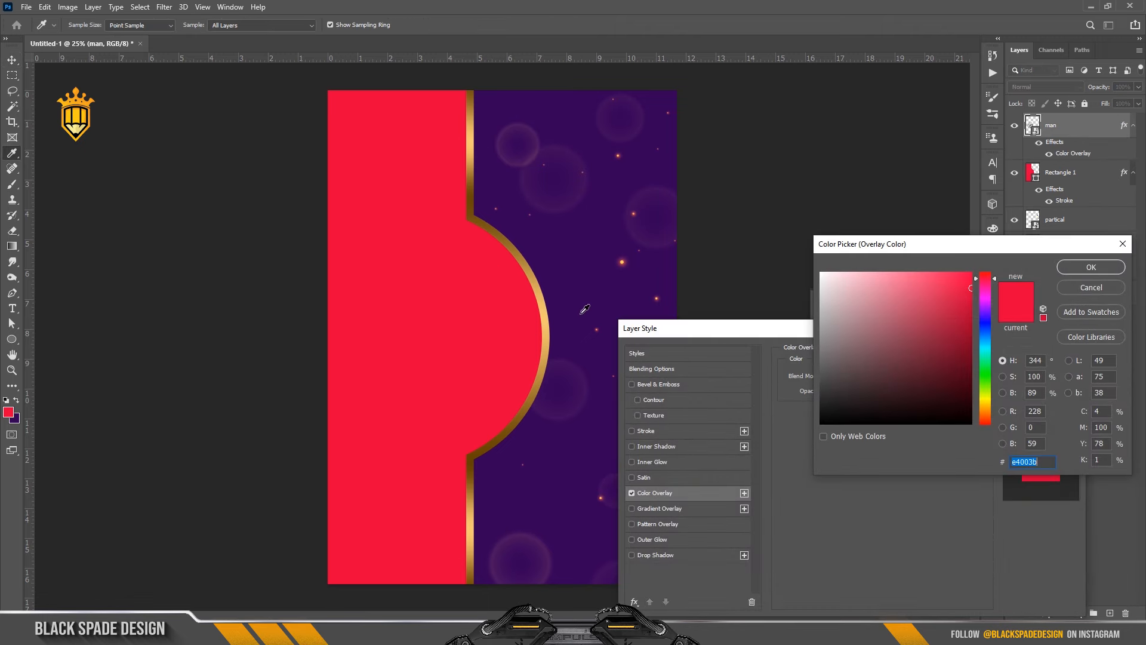
click(591, 278)
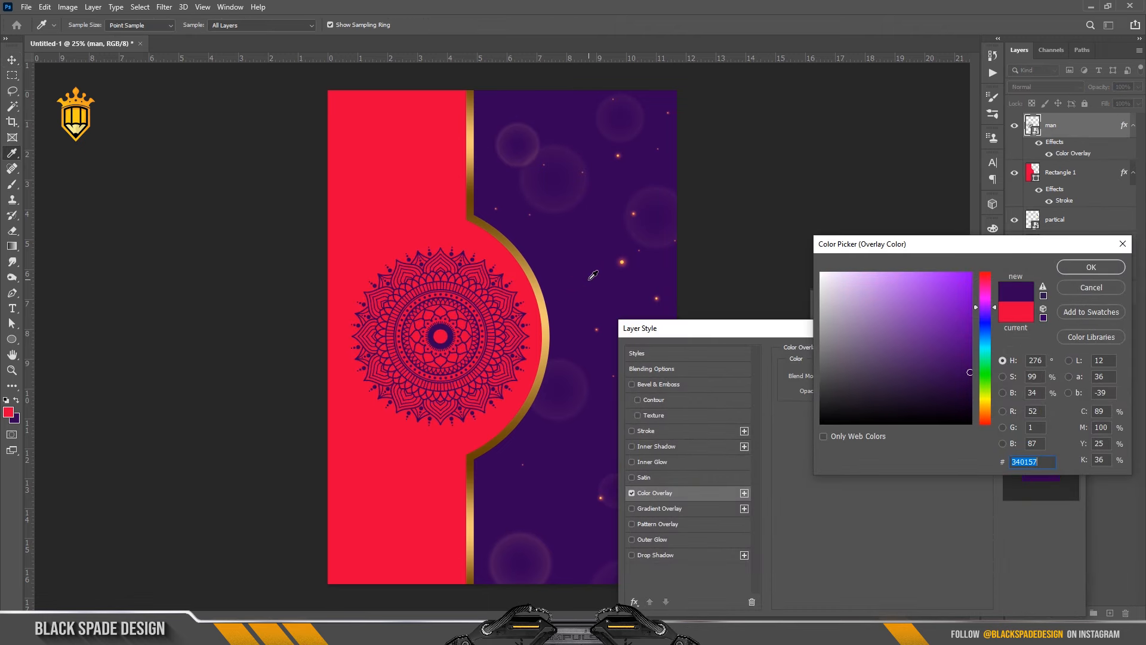
click(1077, 270)
click(1040, 354)
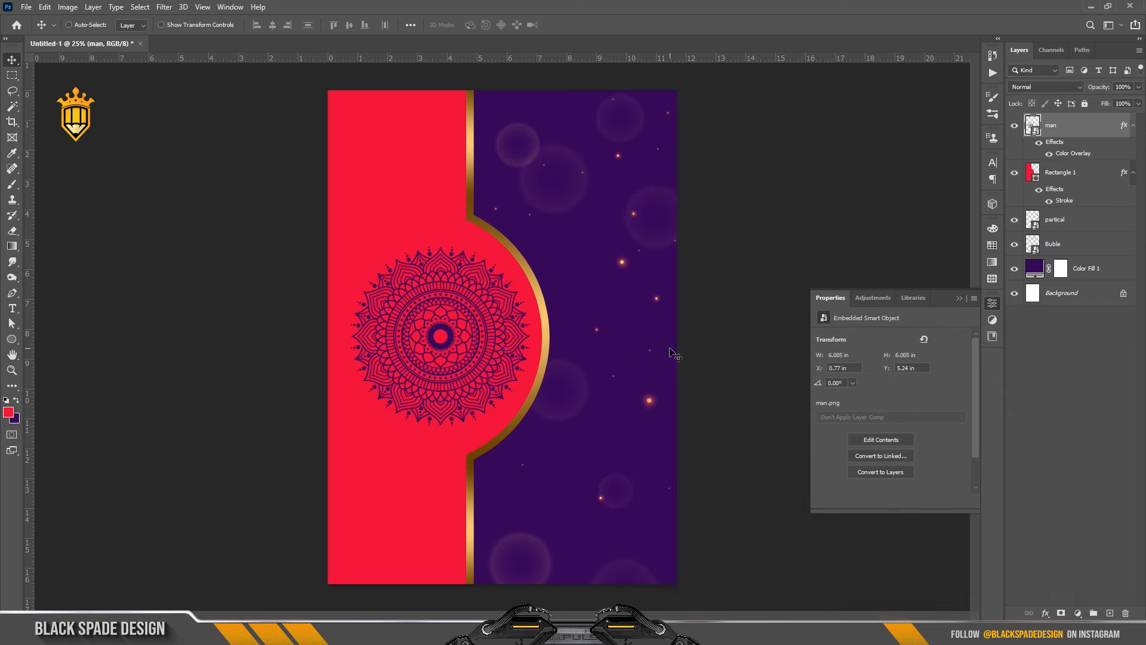
- Enlarge the man mandala to about 7.26 in wide and shift it to about X -0.51 in, Y 4.63 in
key(ctrl+t)
drag(540, 232, 547, 226)
drag(498, 307, 482, 308)
drag(531, 225, 544, 208)
key(Left)
key(Left)
key(Left)
key(Left)
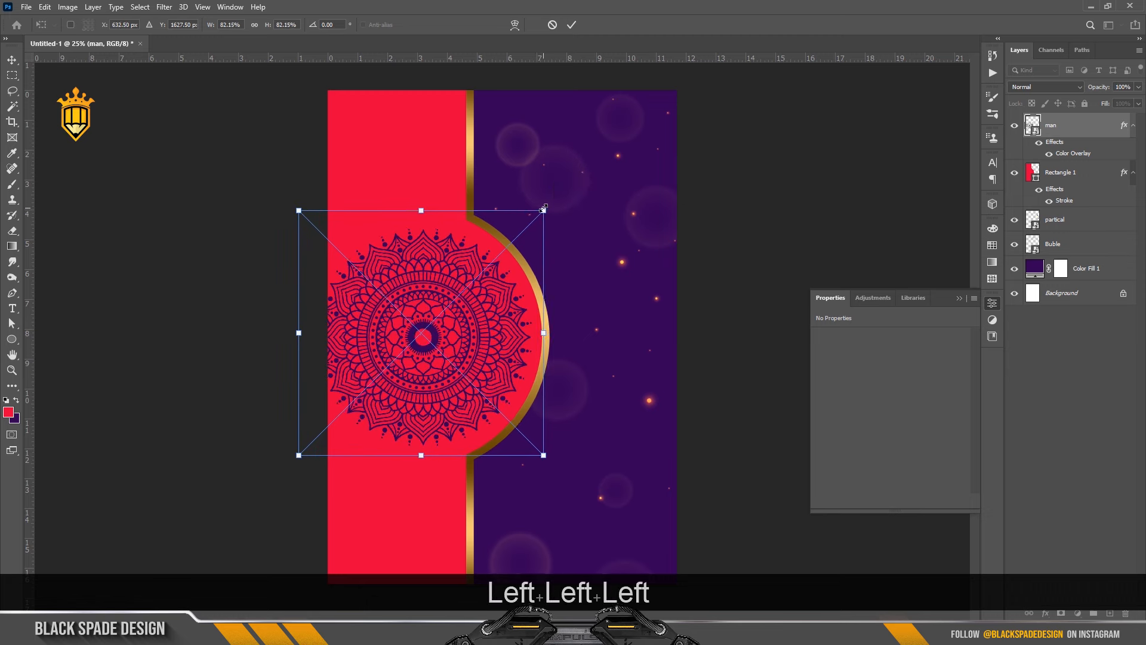
key(Return)
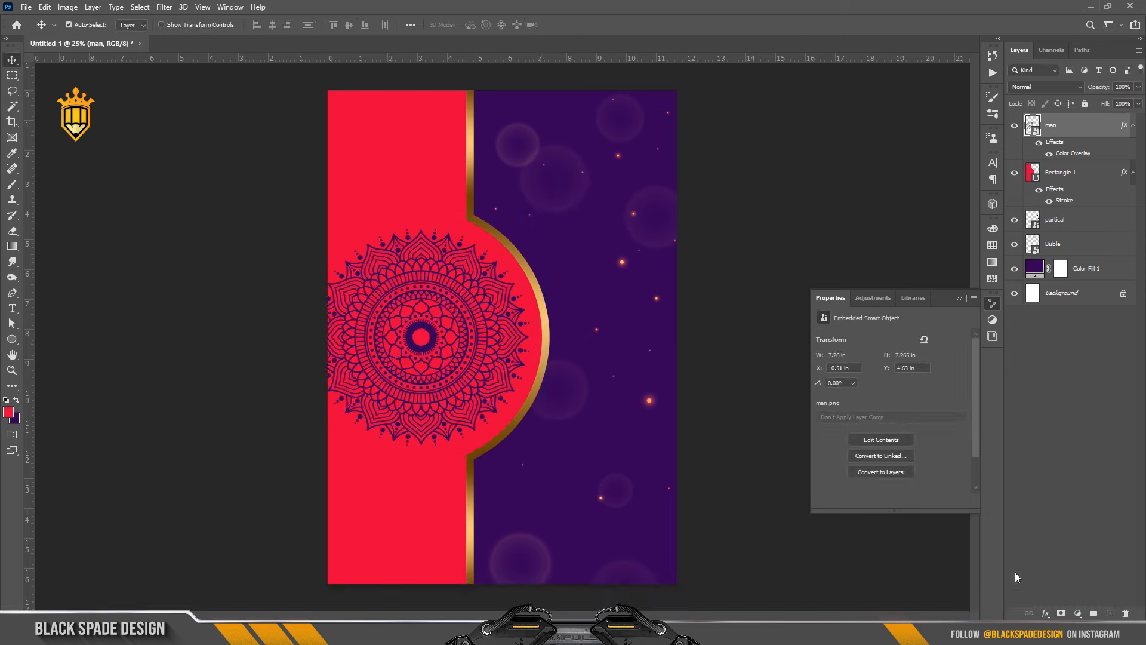
- Add a layer mask to man and fade out the mandala's left side with a soft 1200 px black brush
click(1059, 613)
key(b)
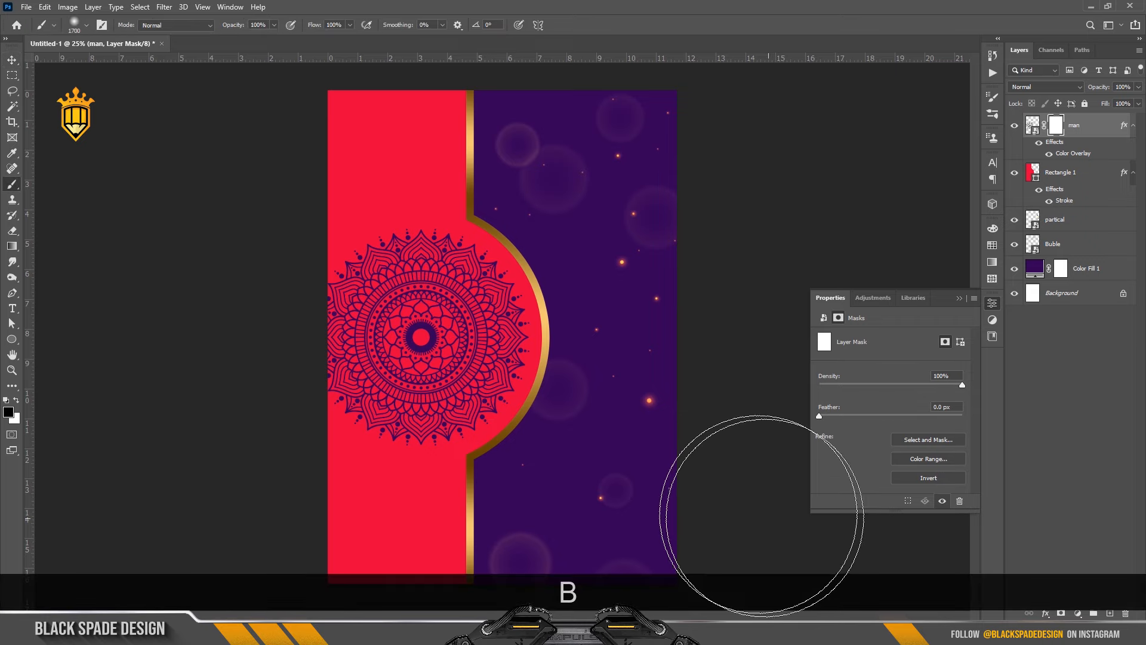
key(bracketleft)
key(bracketleft)
key(bracketleft)
key(bracketleft)
key(bracketleft)
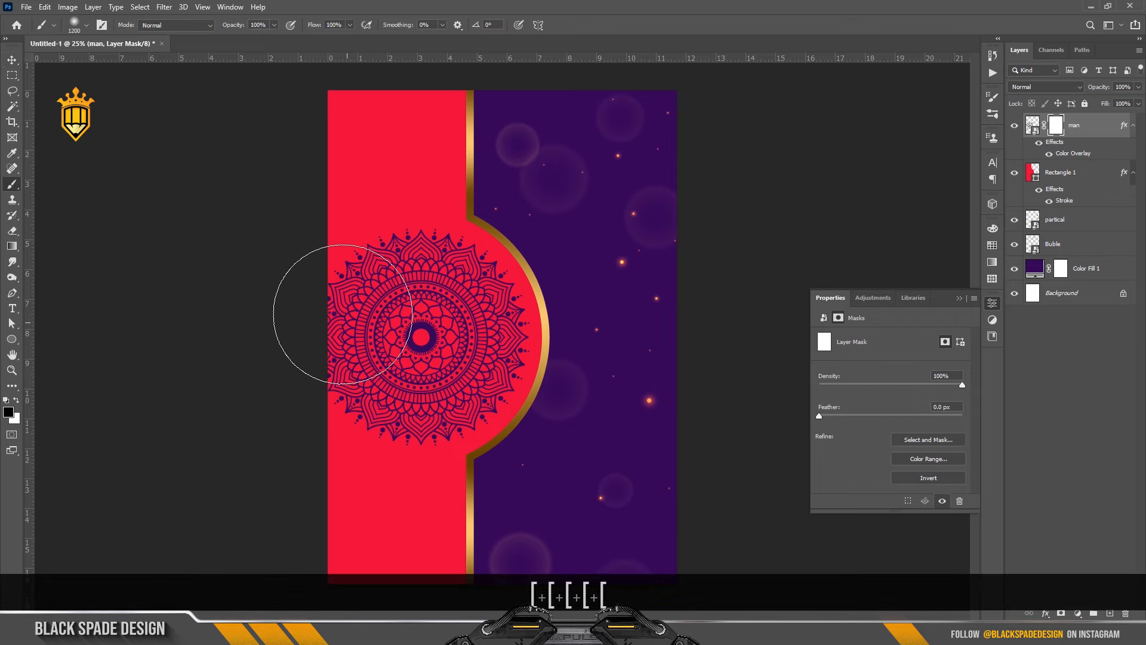
mouse_move(345, 266)
mouse_down()
mouse_move(350, 415)
mouse_move(366, 269)
mouse_move(358, 231)
mouse_move(360, 435)
mouse_up()
- Fade the mandala further toward its centre with a 1600 px brush and lower the man layer's opacity to 37%
key(bracketright)
key(bracketright)
key(bracketright)
key(bracketright)
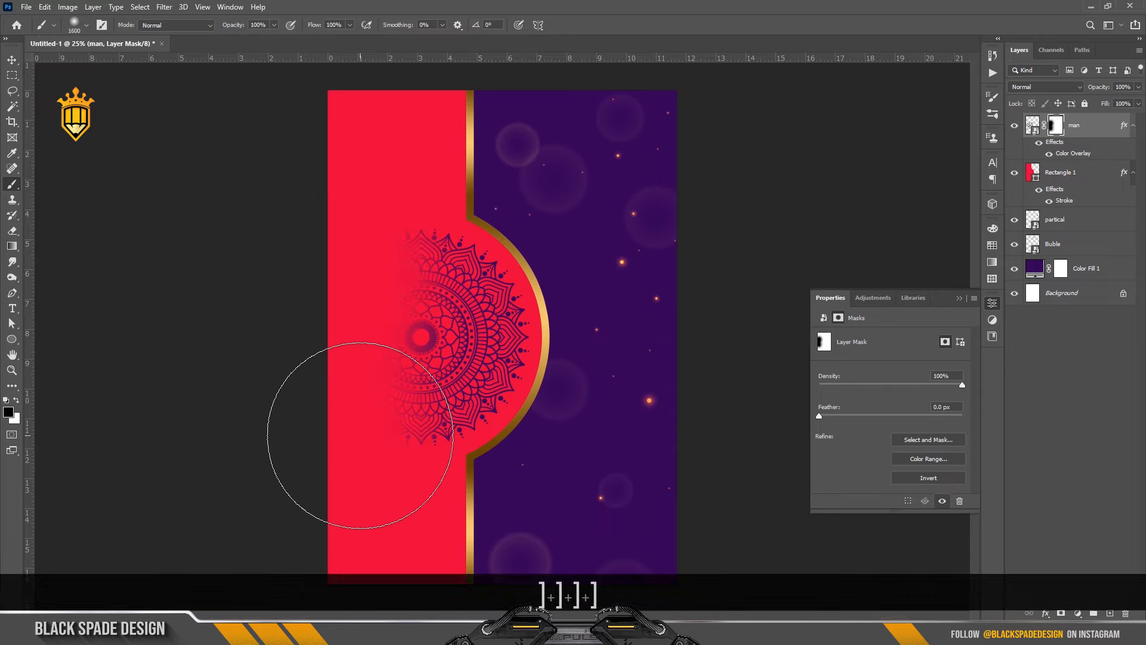
mouse_move(364, 351)
mouse_down()
mouse_move(346, 359)
mouse_move(358, 381)
mouse_up()
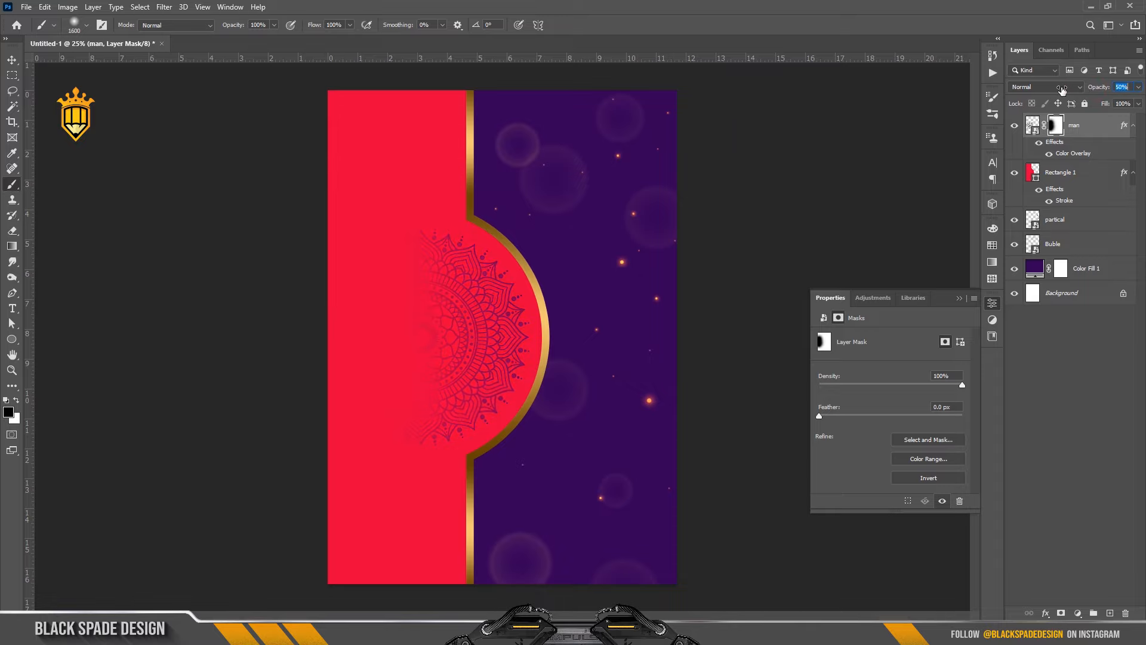
key(v)
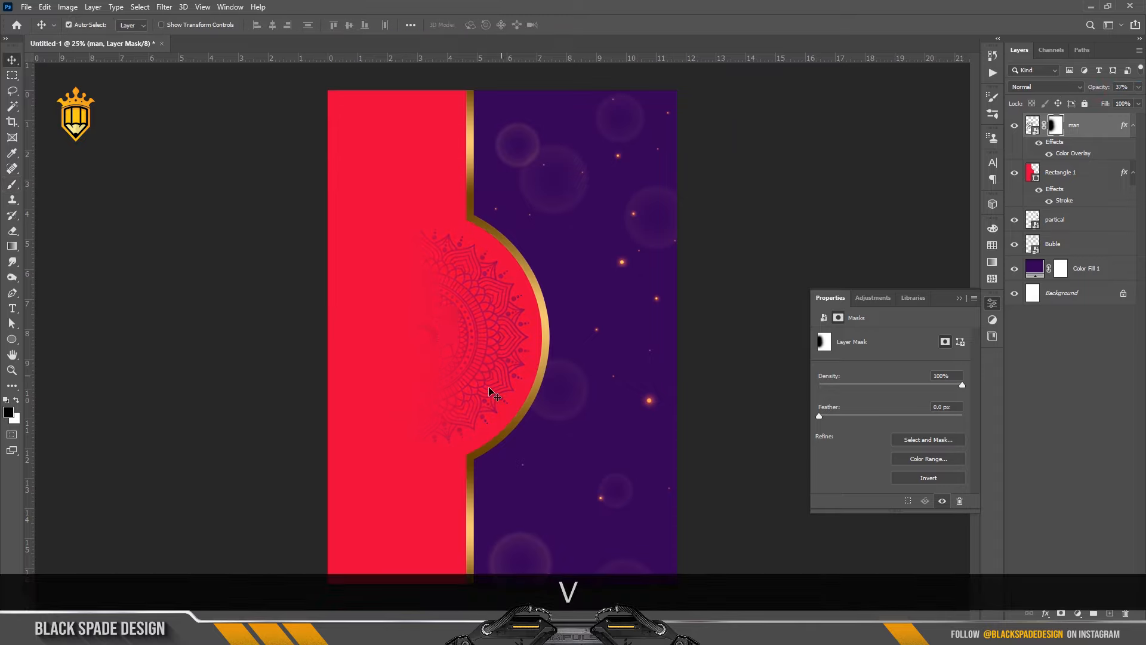
- Place the Main diya image from the Onam 2024 folder above man, scaled to about 85.6% over the mandala inside the red bulge
click(281, 602)
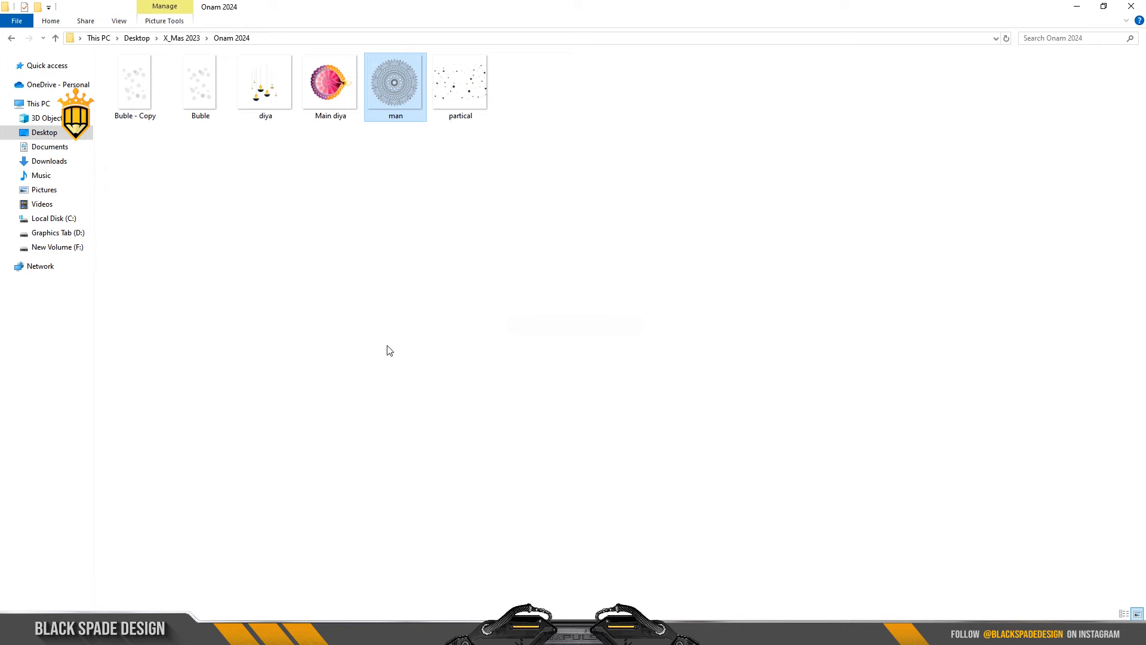
click(336, 103)
drag(334, 98, 450, 322)
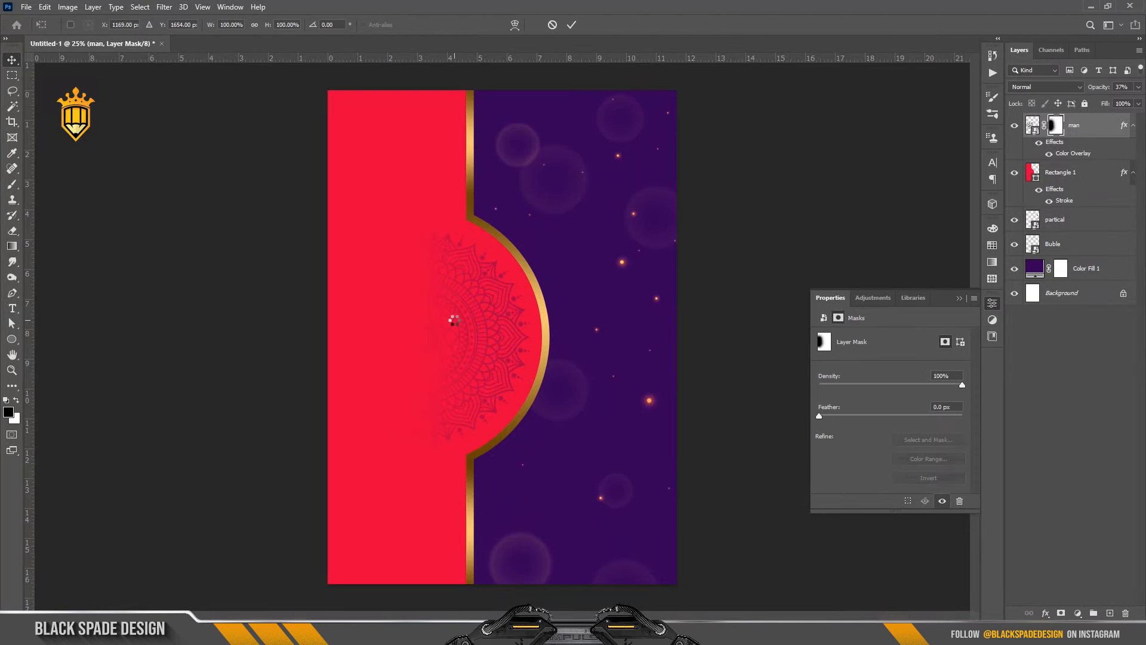
drag(532, 332, 475, 330)
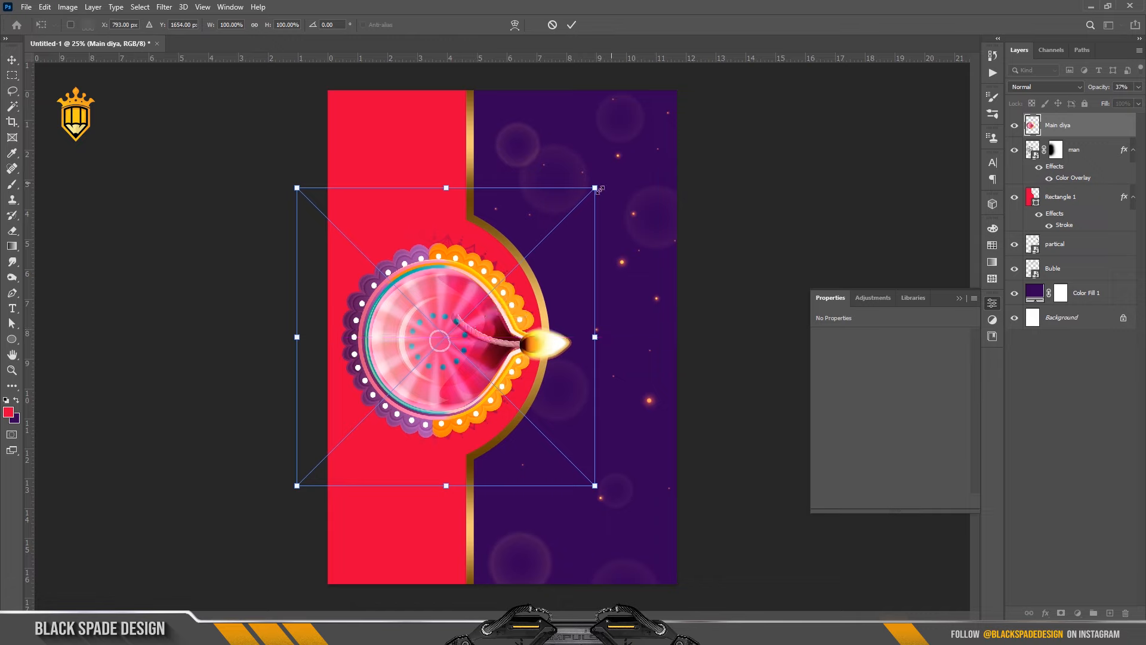
drag(594, 187, 578, 204)
drag(463, 335, 459, 331)
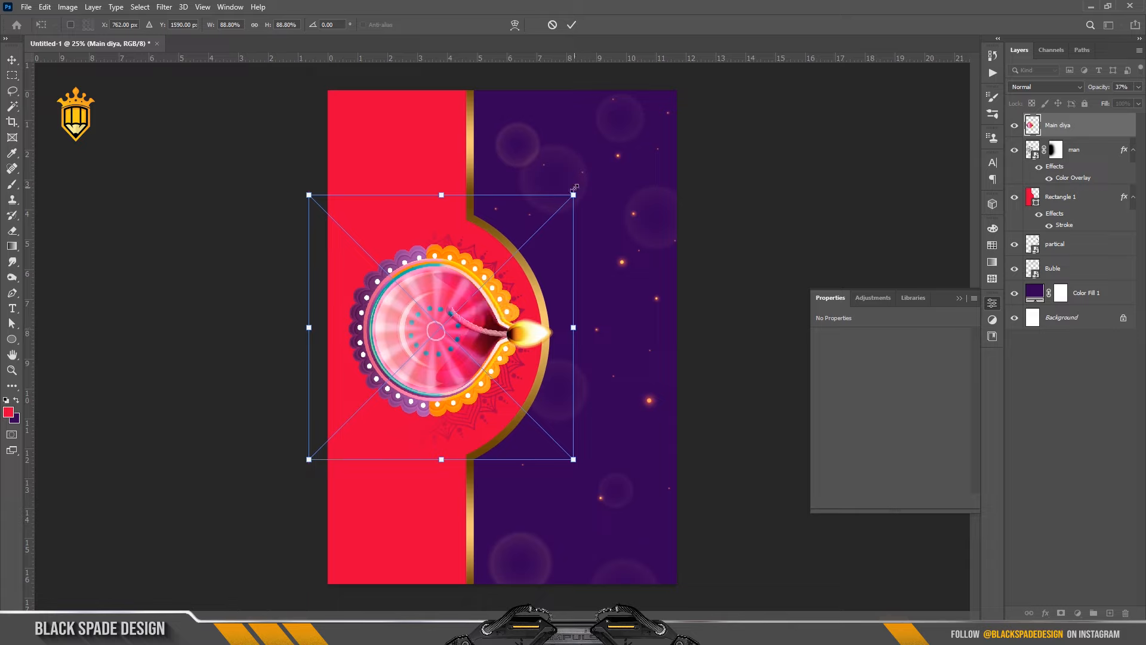
drag(574, 193, 566, 194)
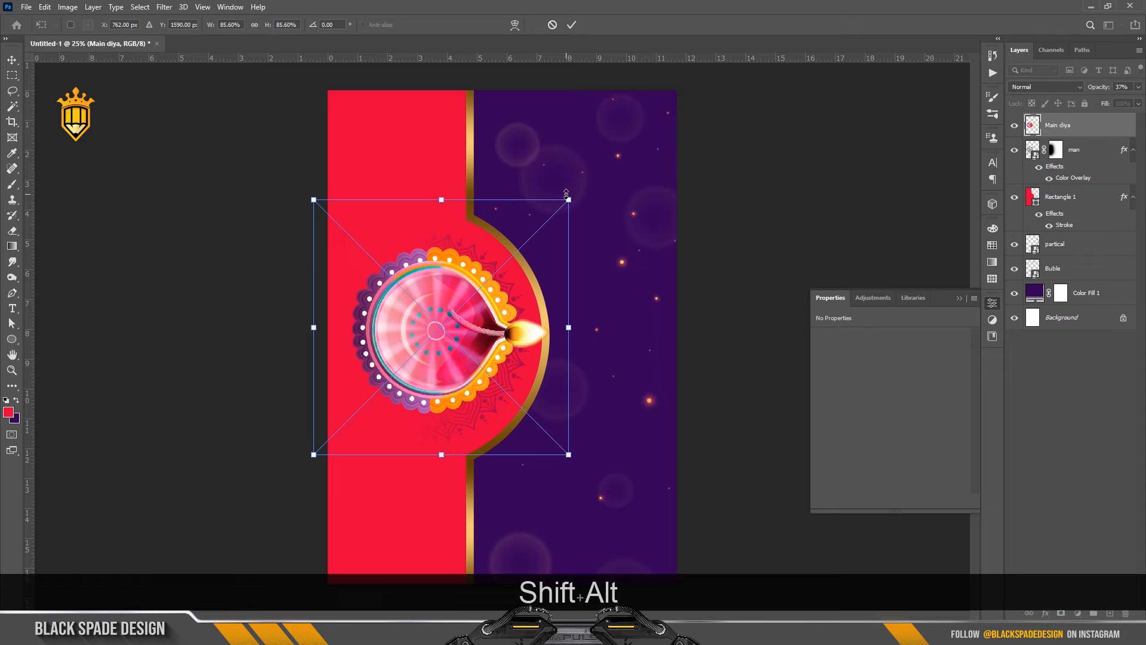
key(Return)
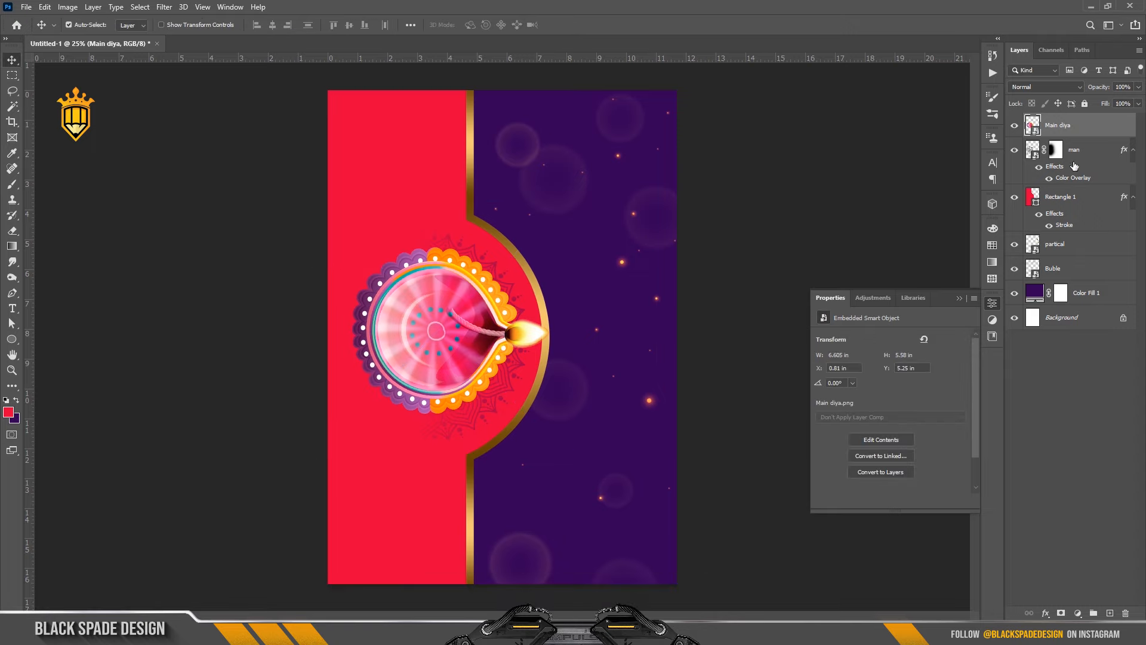
- Create a new layer between man and Main diya and set the background color to black 000000
click(1074, 165)
click(1109, 614)
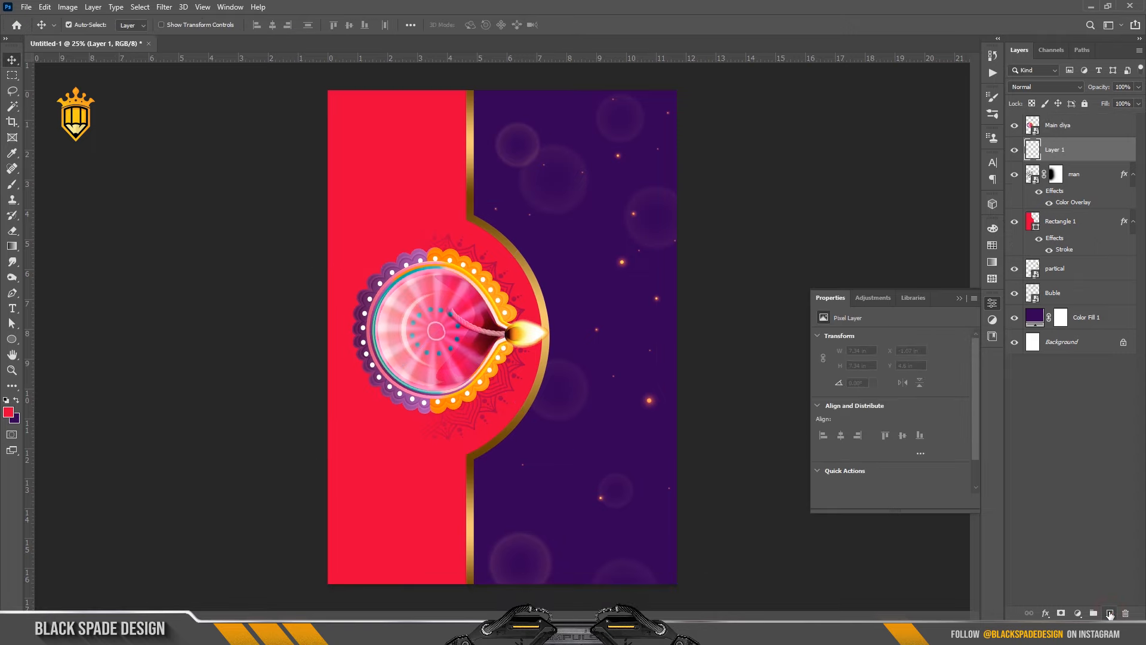
click(15, 420)
drag(851, 392, 802, 440)
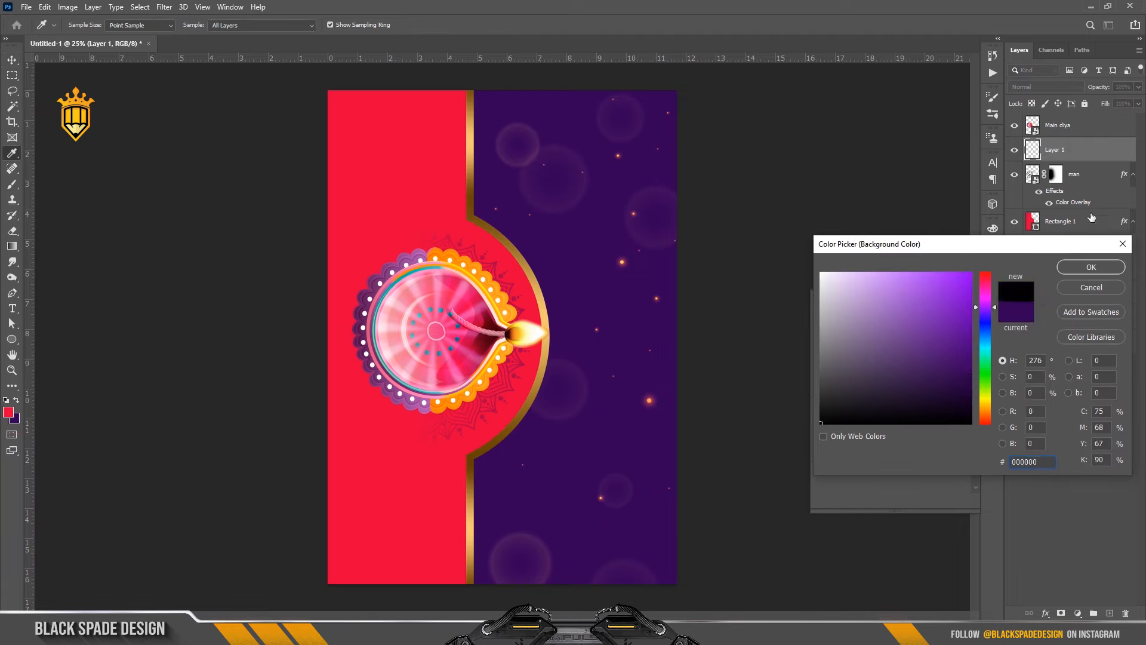
click(1076, 269)
- Paint a soft black spot on Layer 1 with a 1300 px brush, above and to the right of the diya
key(b)
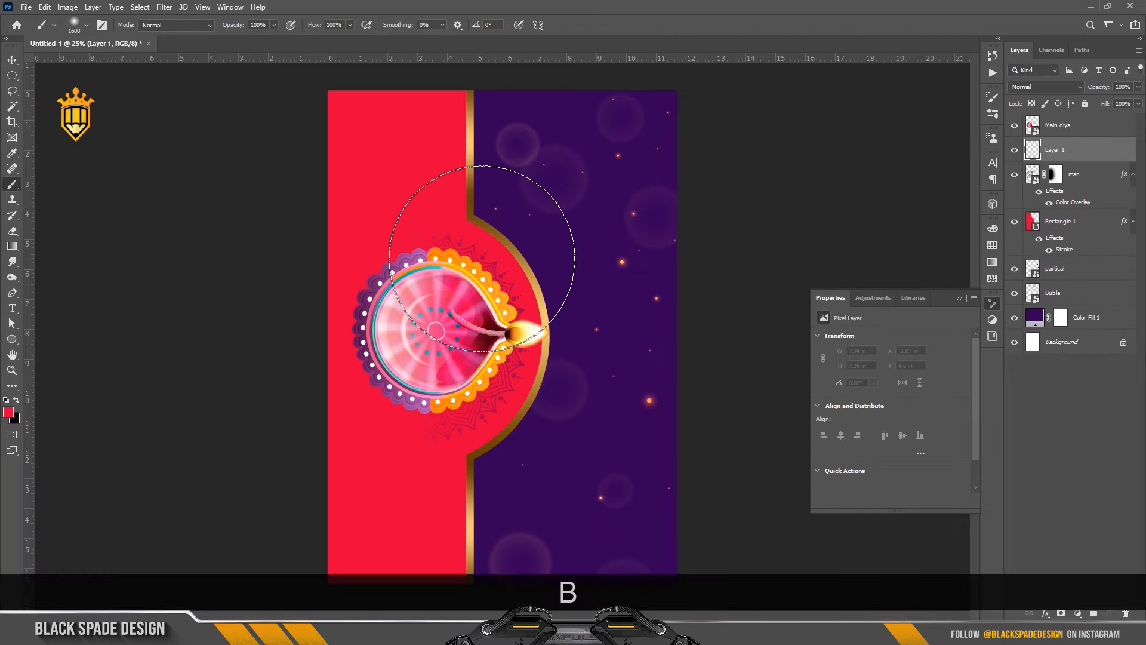
key(x)
key(bracketleft)
key(bracketleft)
key(bracketleft)
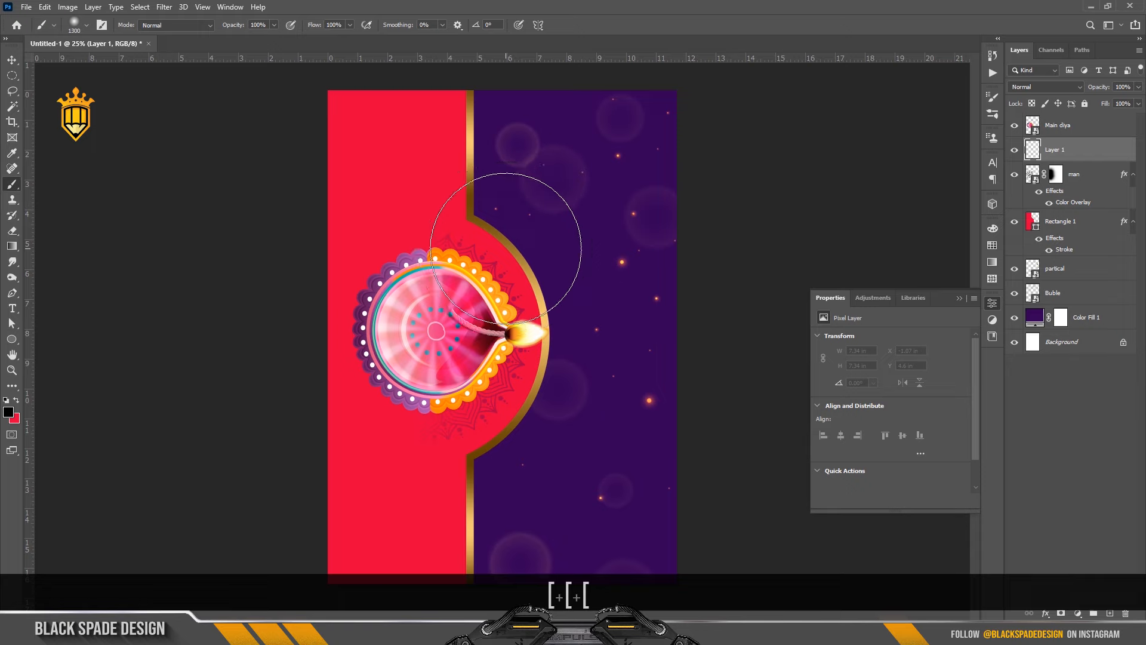
click(512, 237)
click(512, 237)
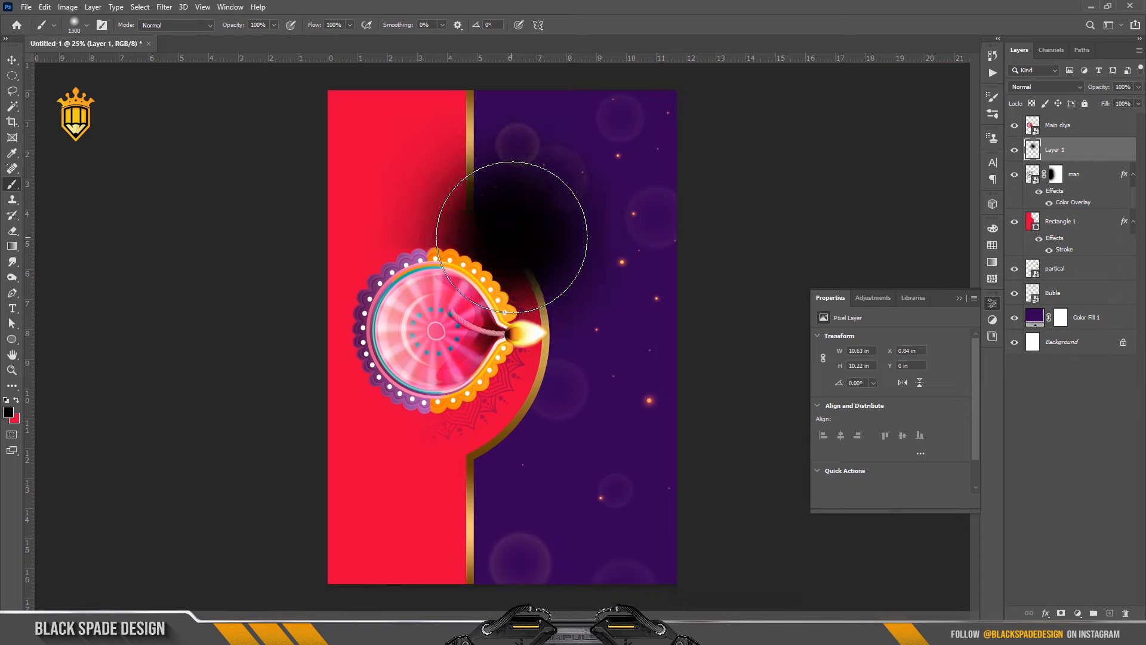
- Scale the black spot to about 8.99 by 8.64 in and center it behind the diya as a shadow
key(v)
key(ctrl+t)
drag(507, 245, 442, 329)
drag(606, 180, 587, 192)
drag(455, 328, 439, 335)
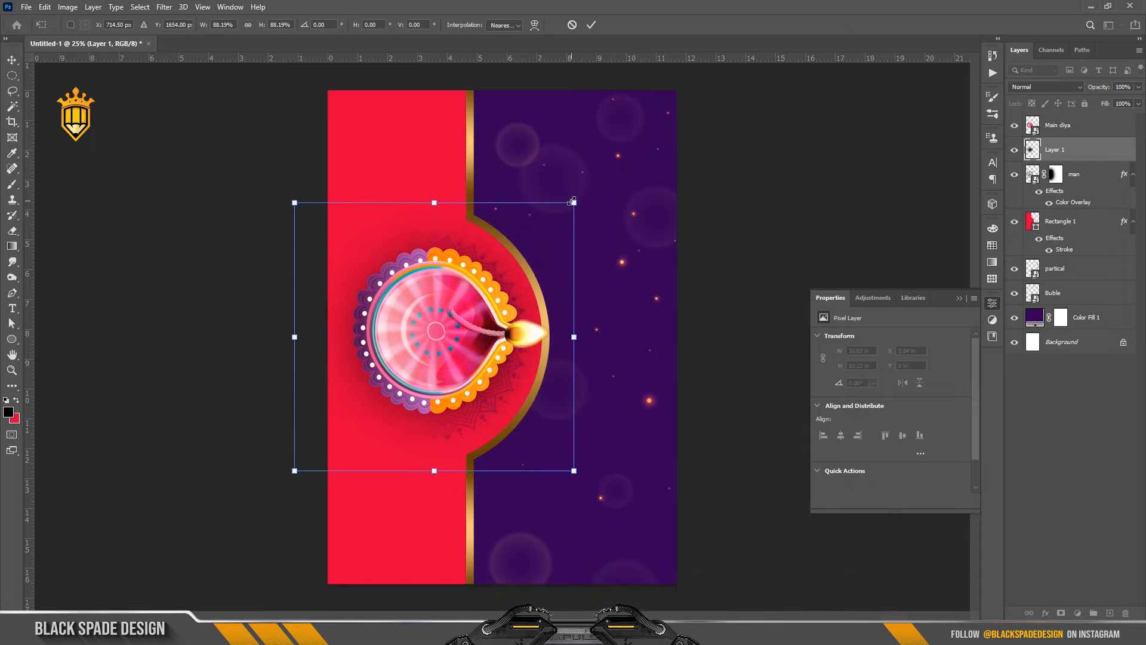
drag(573, 203, 567, 208)
drag(452, 325, 443, 335)
key(Return)
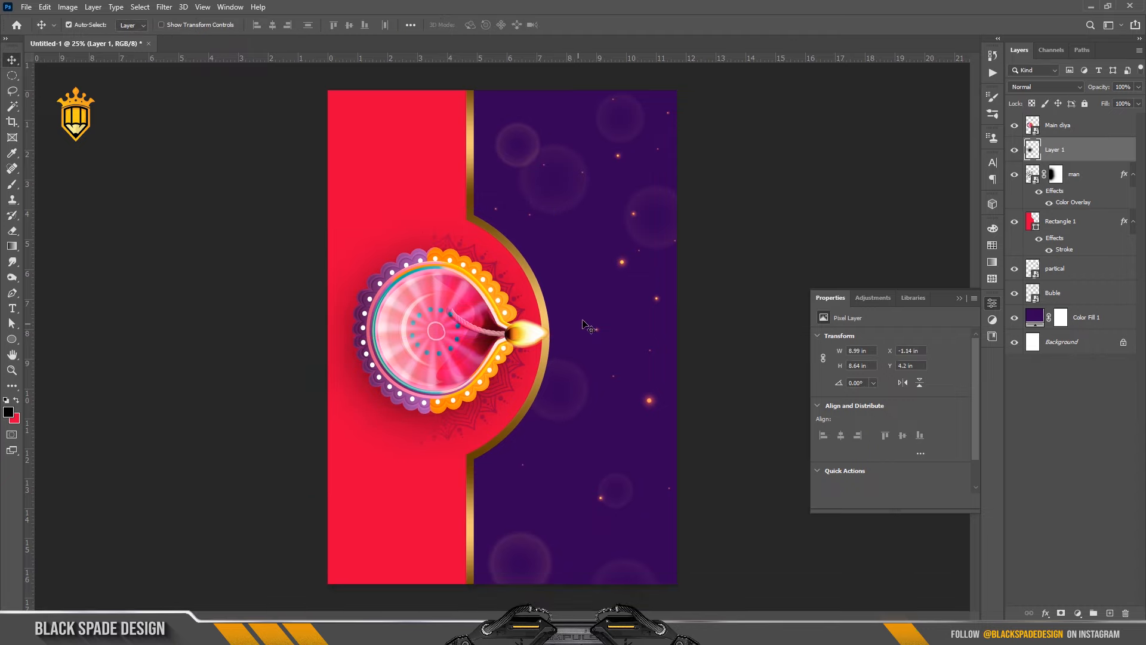
- Shift the man mandala slightly left to about X -0.56 in, keeping its height on the page
click(1075, 181)
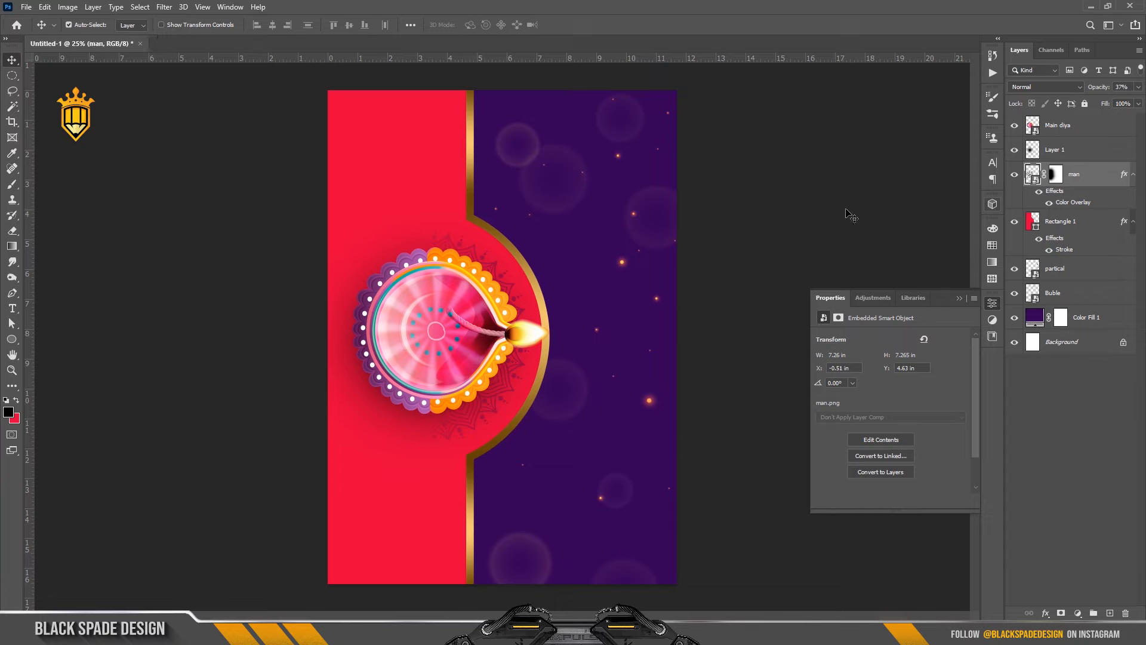
key(ctrl+t)
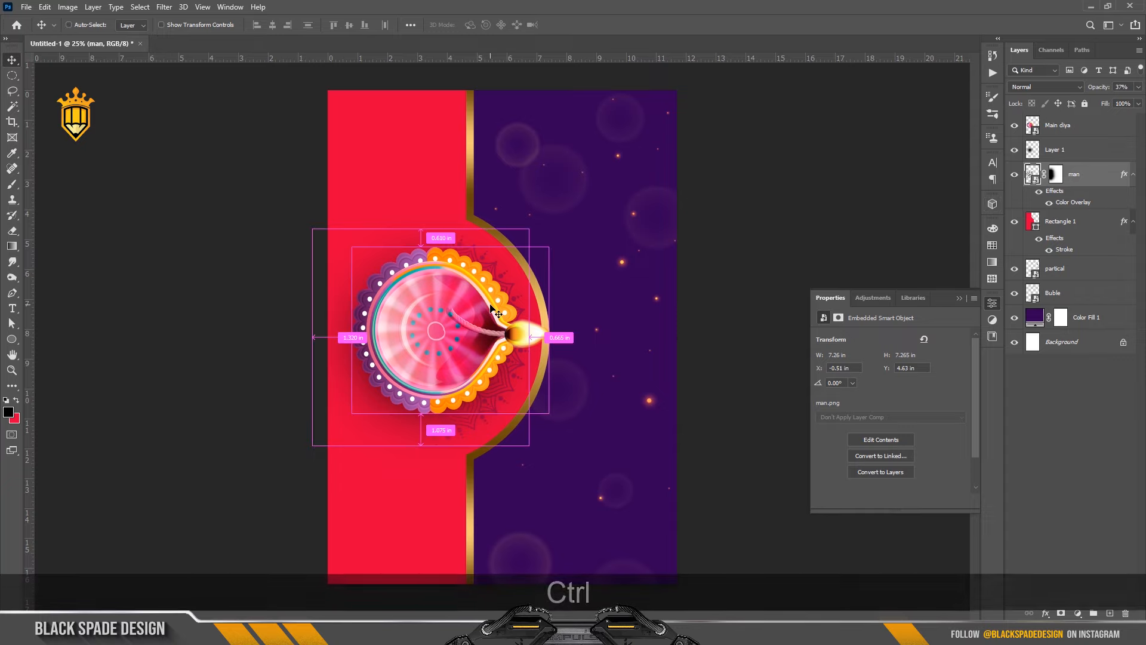
drag(441, 332, 441, 334)
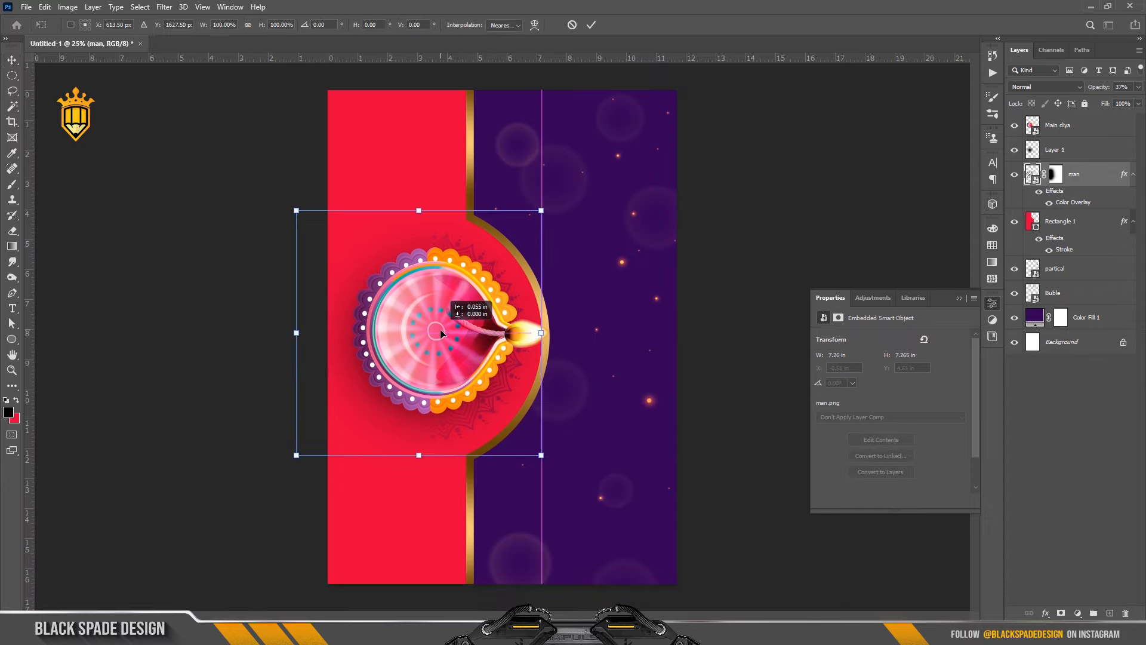
key(Return)
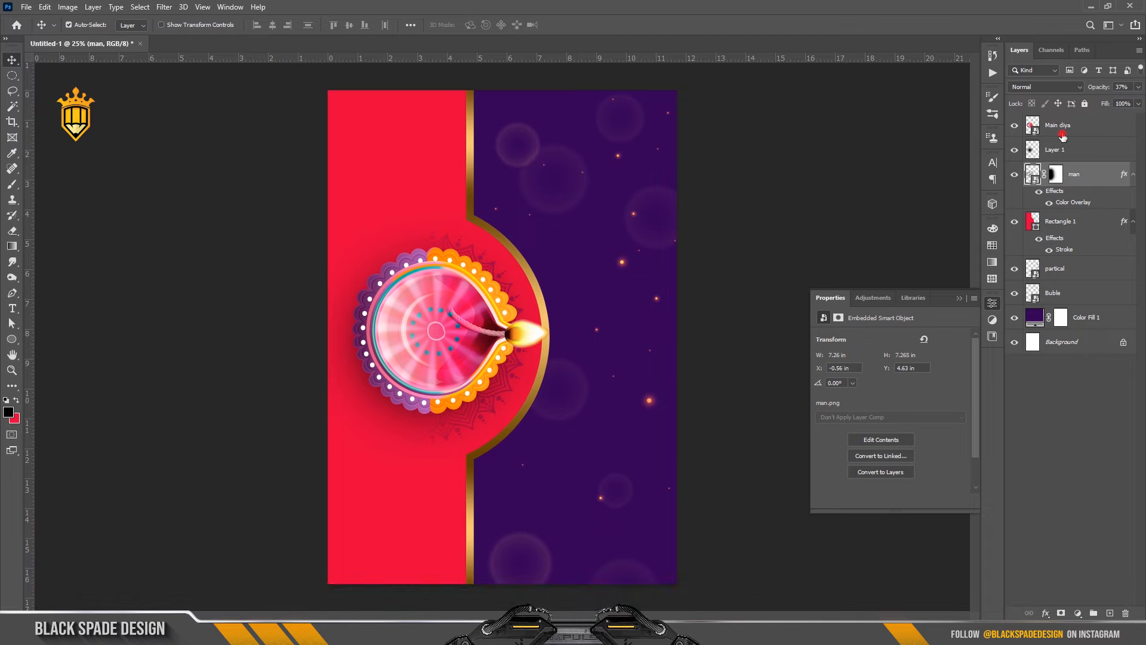
- Move Main diya and its Layer 1 shadow together down by about 0.275 in
click(1061, 133)
ctrl+click(1066, 151)
key(ctrl+t)
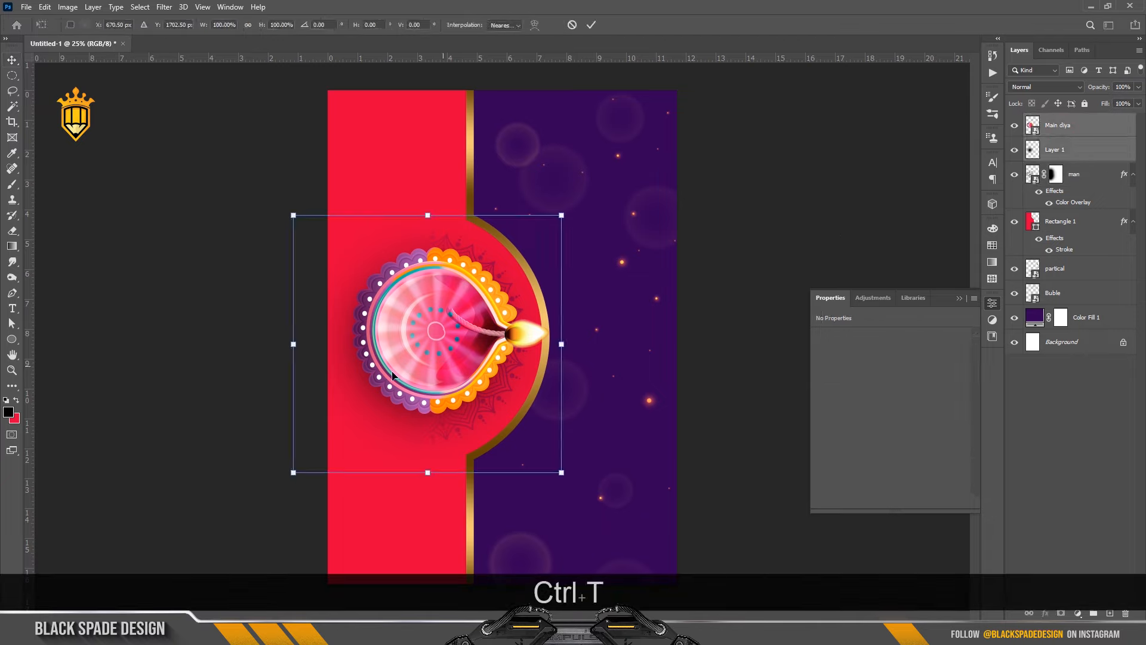
drag(427, 314, 427, 323)
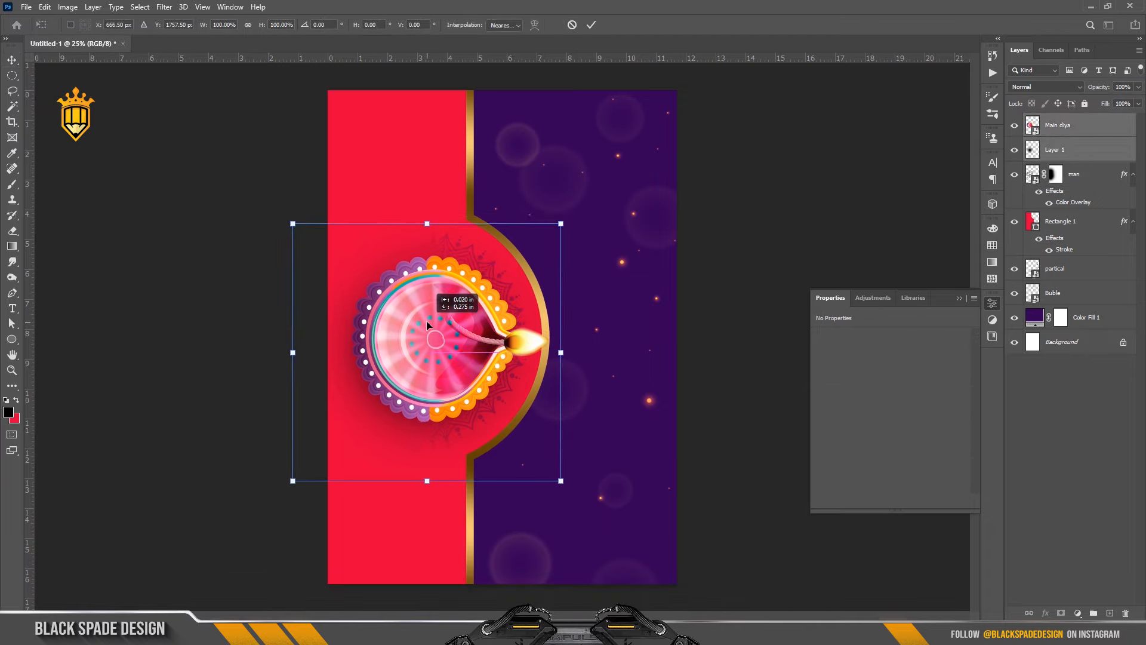
key(Return)
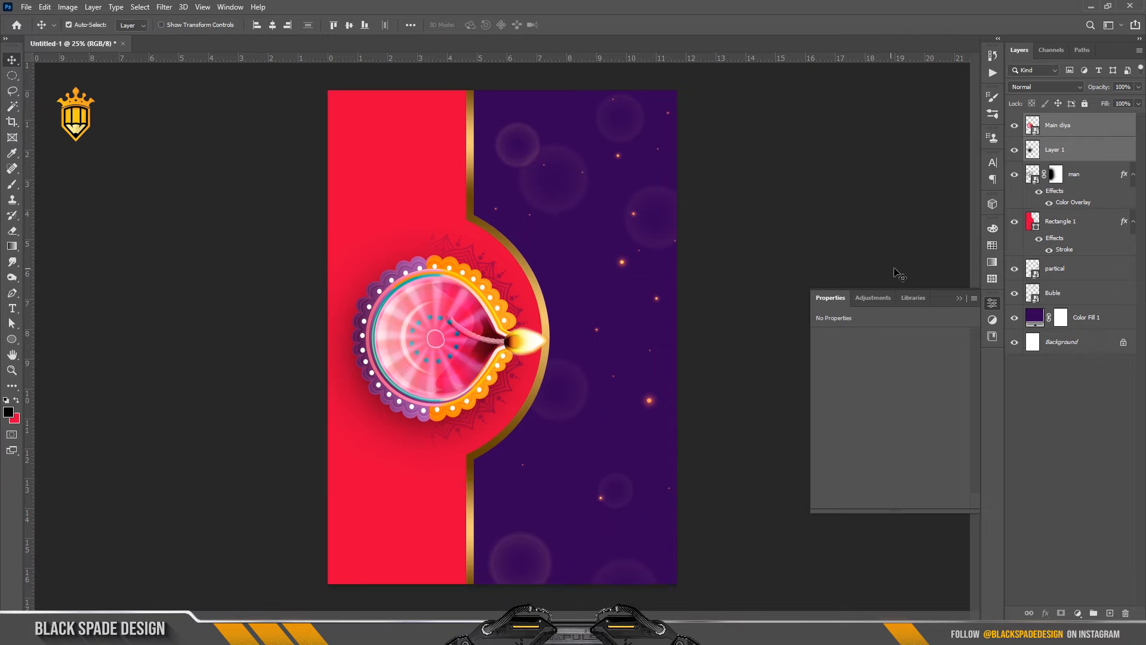
- Put a duplicate of the man layer beneath Rectangle 1, with its layer mask deleted and its Color Overlay hidden
click(1101, 175)
key(ctrl+j)
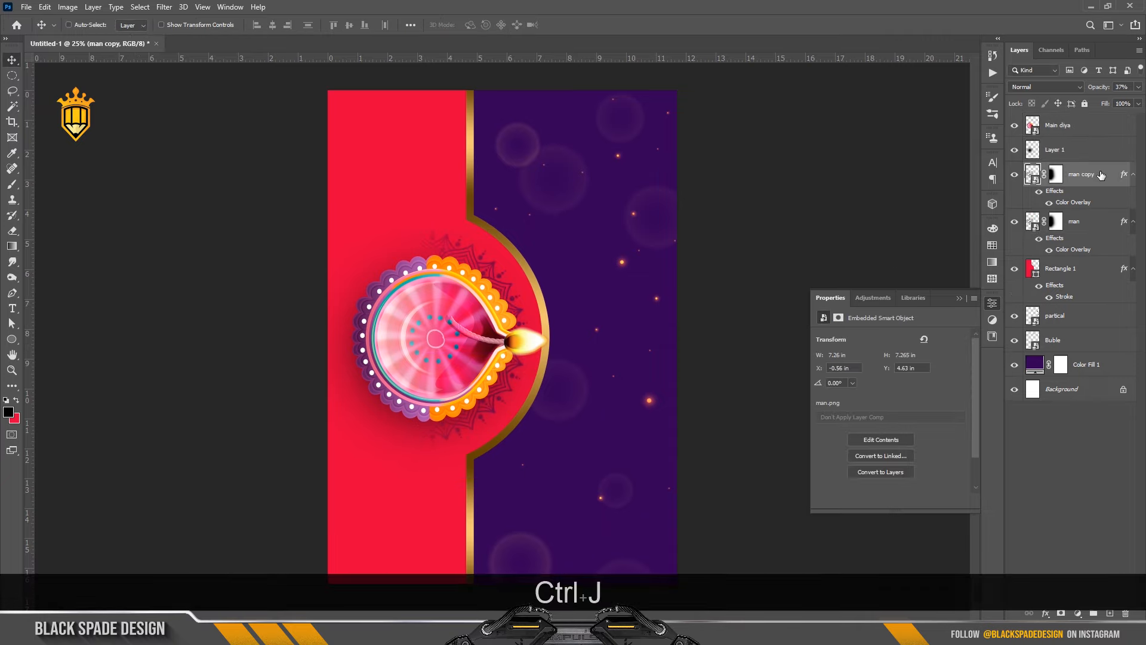
drag(1081, 182, 1066, 298)
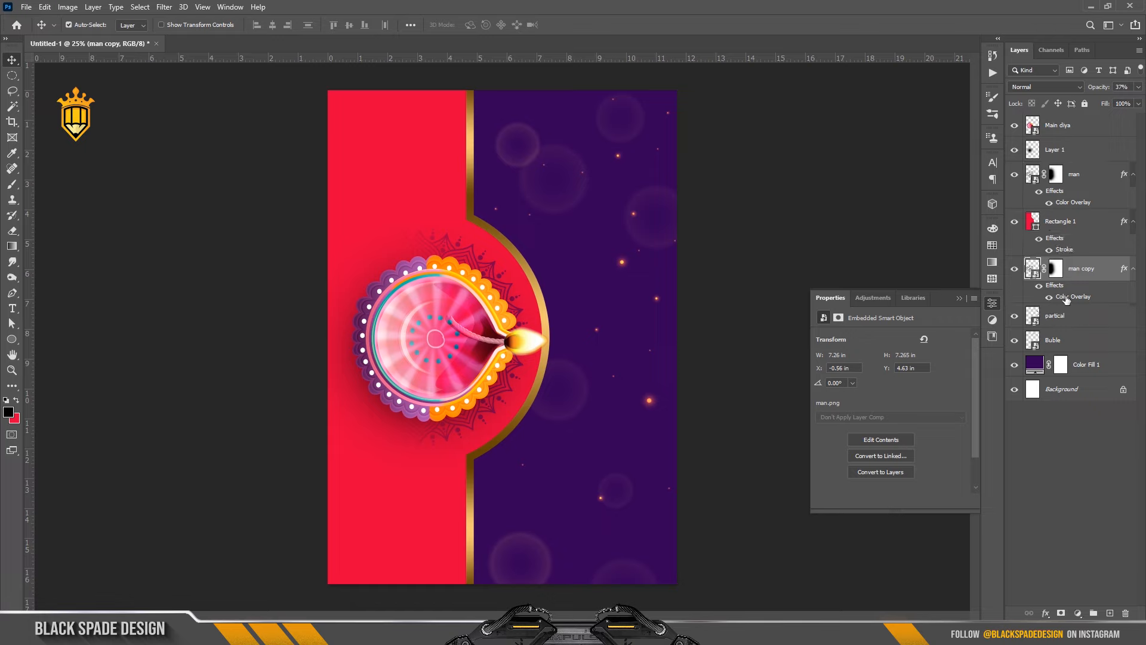
right_click(1055, 272)
click(1053, 295)
- Scale the man copy mandala to about 120% and position it behind the red bulge so its edge shows on the purple
key(ctrl+t)
drag(431, 325, 484, 312)
drag(594, 197, 641, 157)
drag(582, 285, 557, 305)
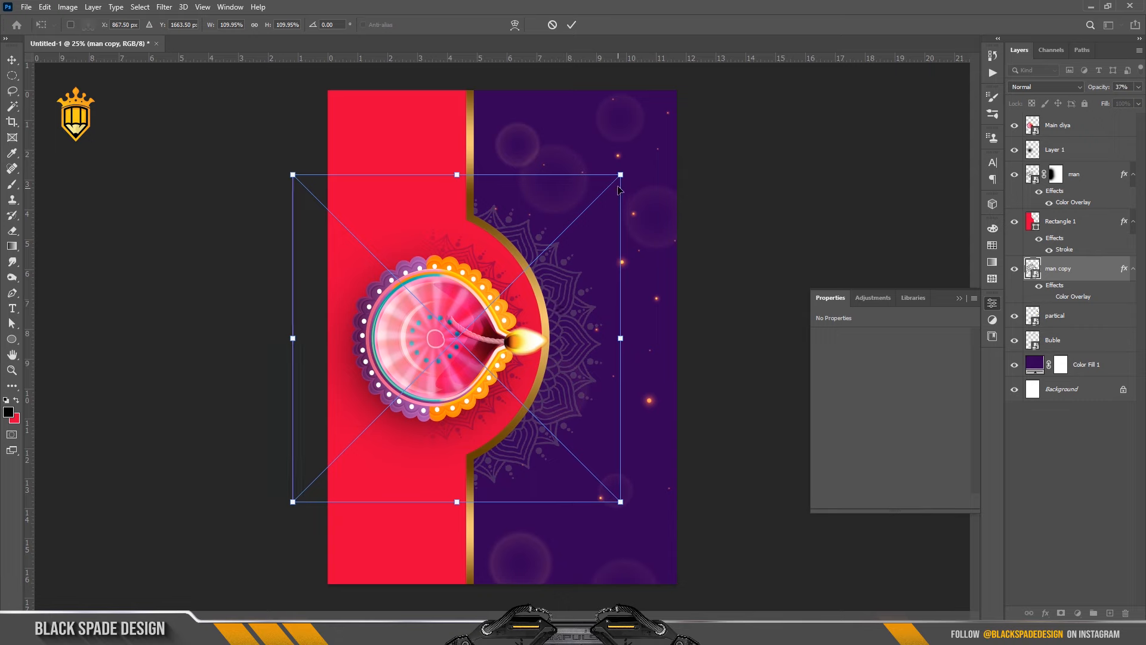
drag(621, 174, 629, 159)
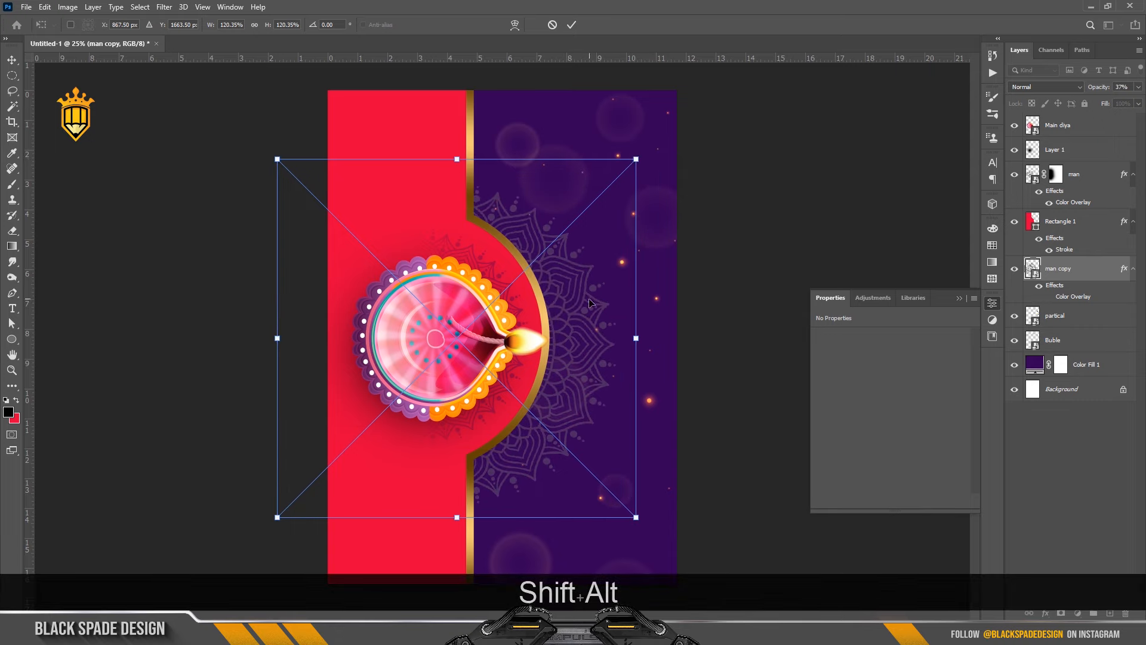
drag(591, 302, 560, 294)
key(Return)
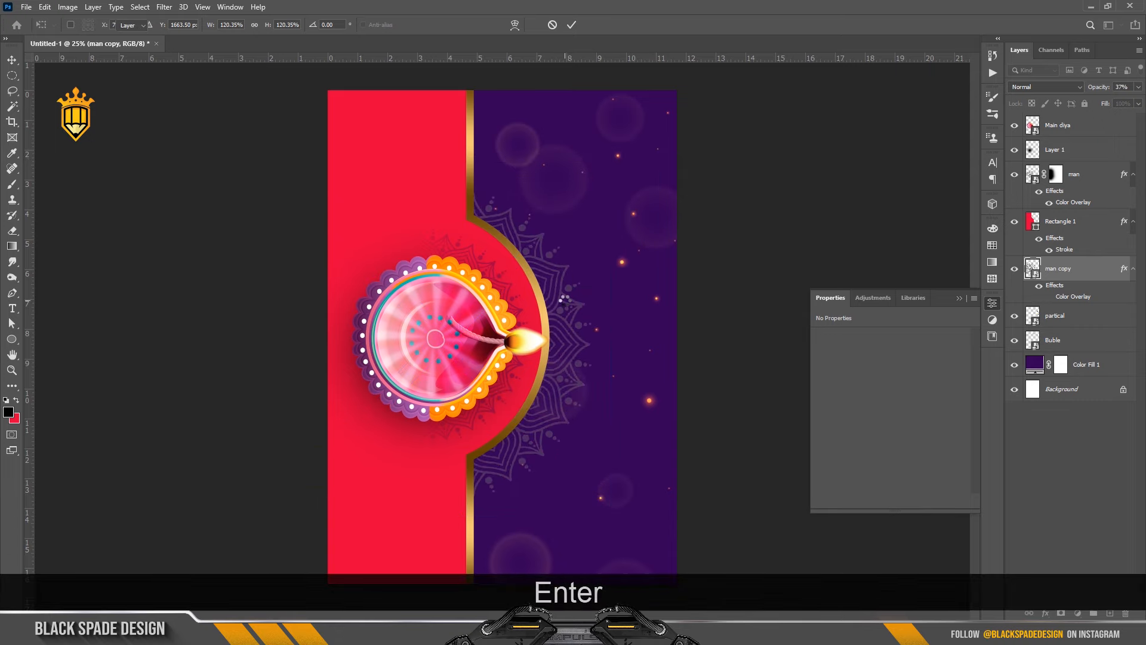
- Show the man copy layer's Color Overlay in red sampled from the poster and set the layer opacity to about 26%
click(1049, 297)
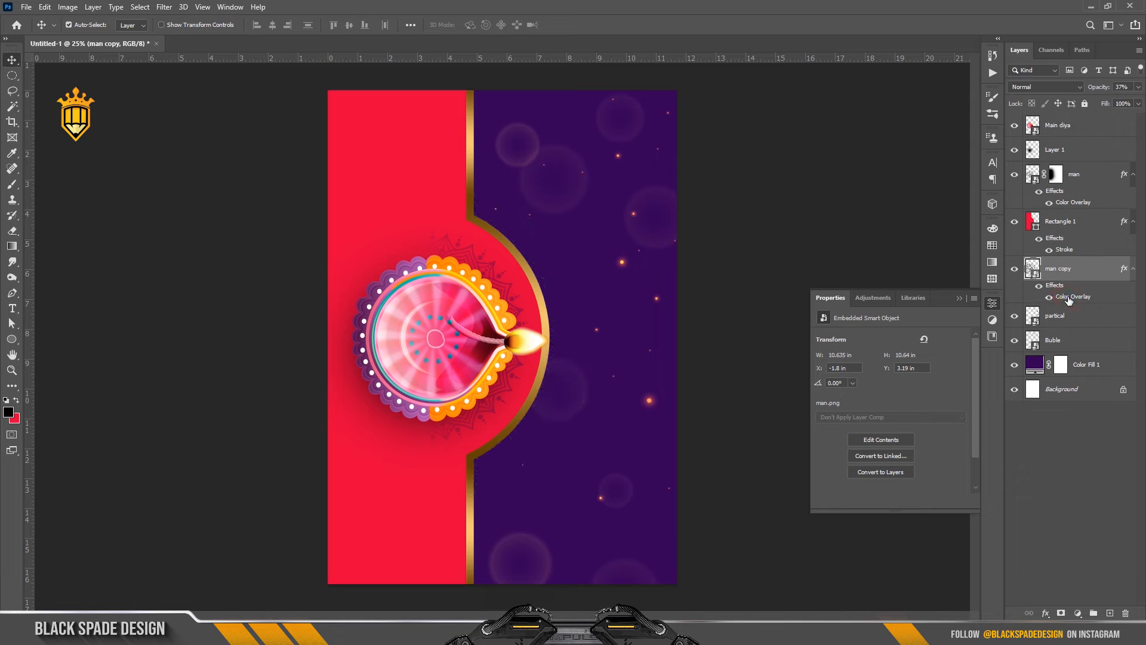
double_click(1069, 300)
click(913, 381)
click(476, 207)
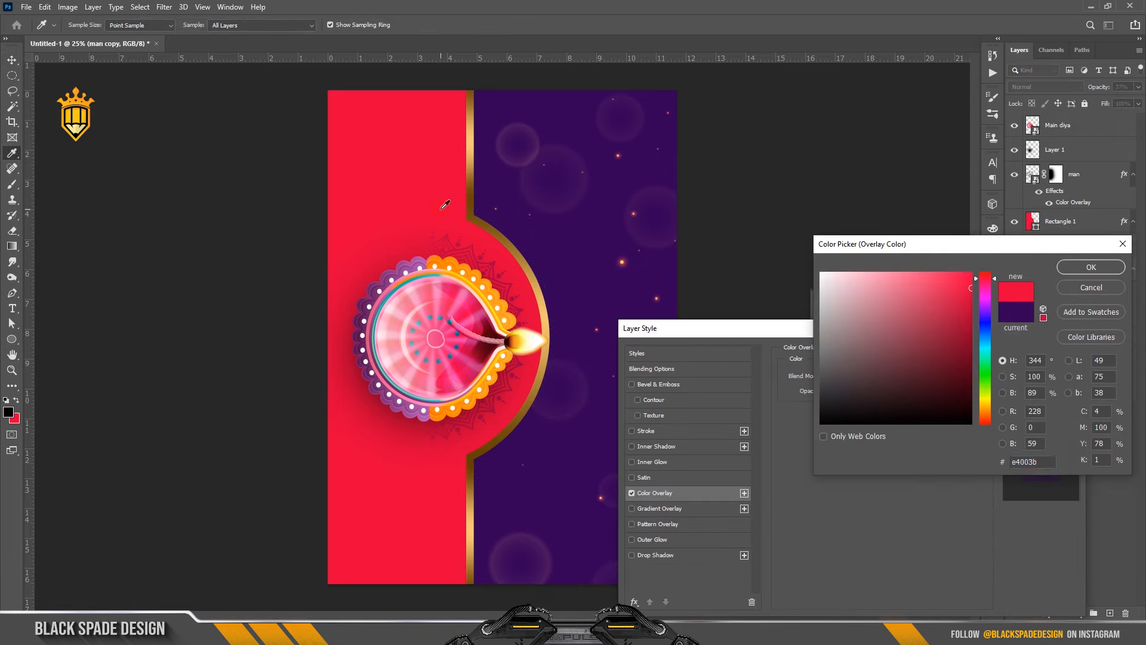
click(1085, 267)
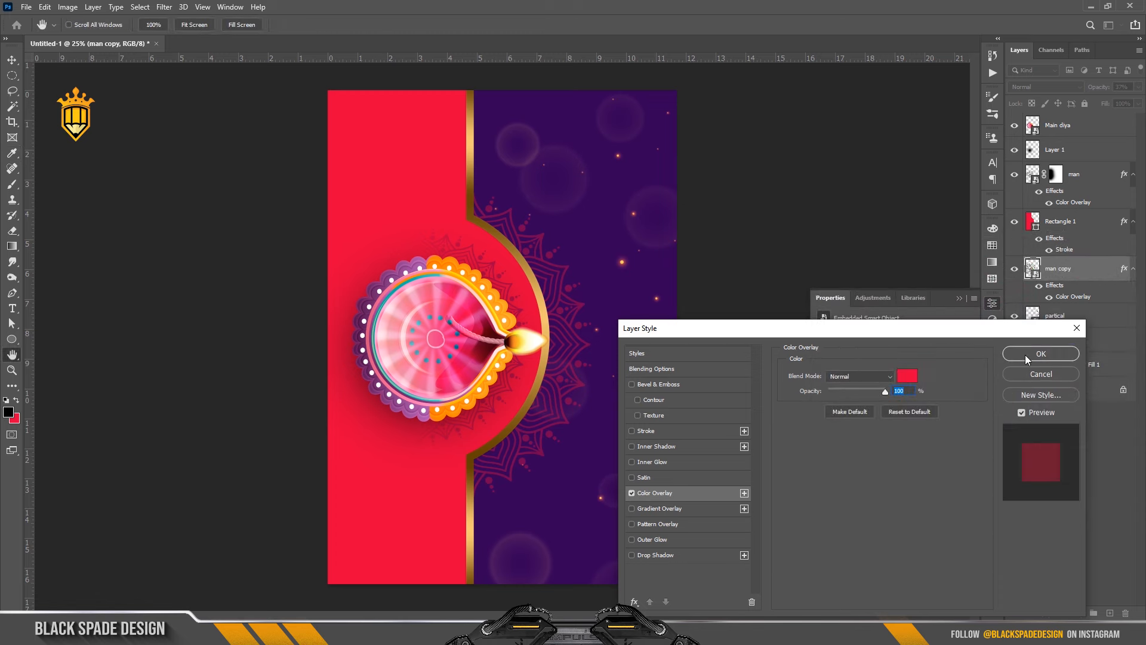
click(1024, 359)
drag(1098, 89, 1093, 90)
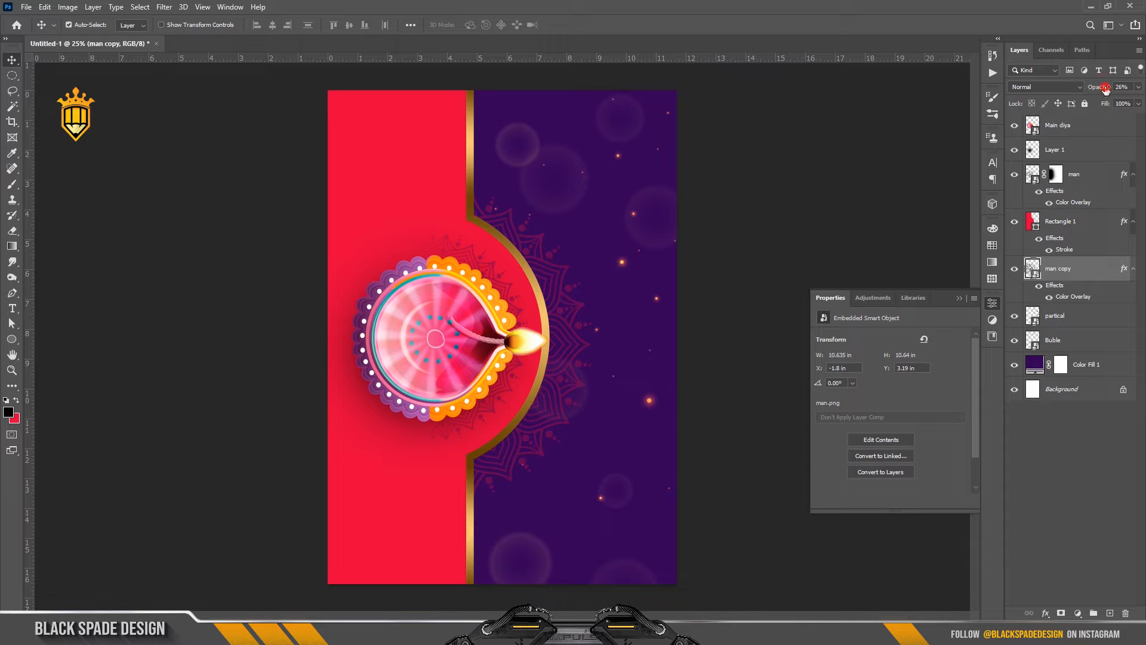
click(961, 298)
- Place the diya image from the Onam 2024 folder above Main diya and move it to the upper purple area
click(1072, 125)
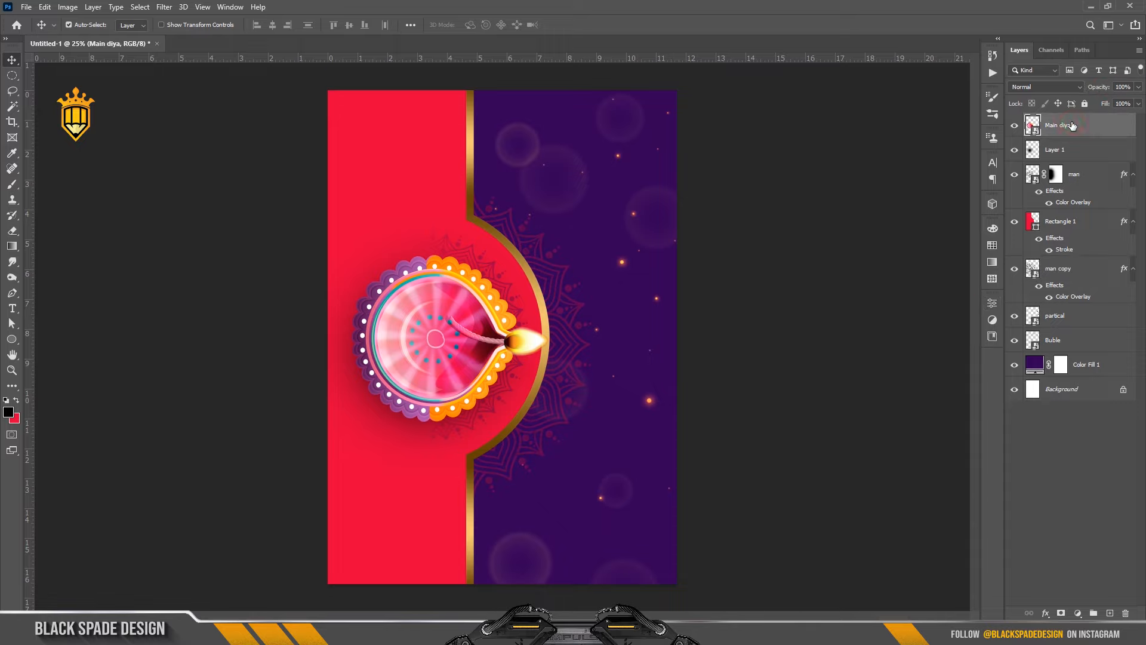
key(alt+Tab)
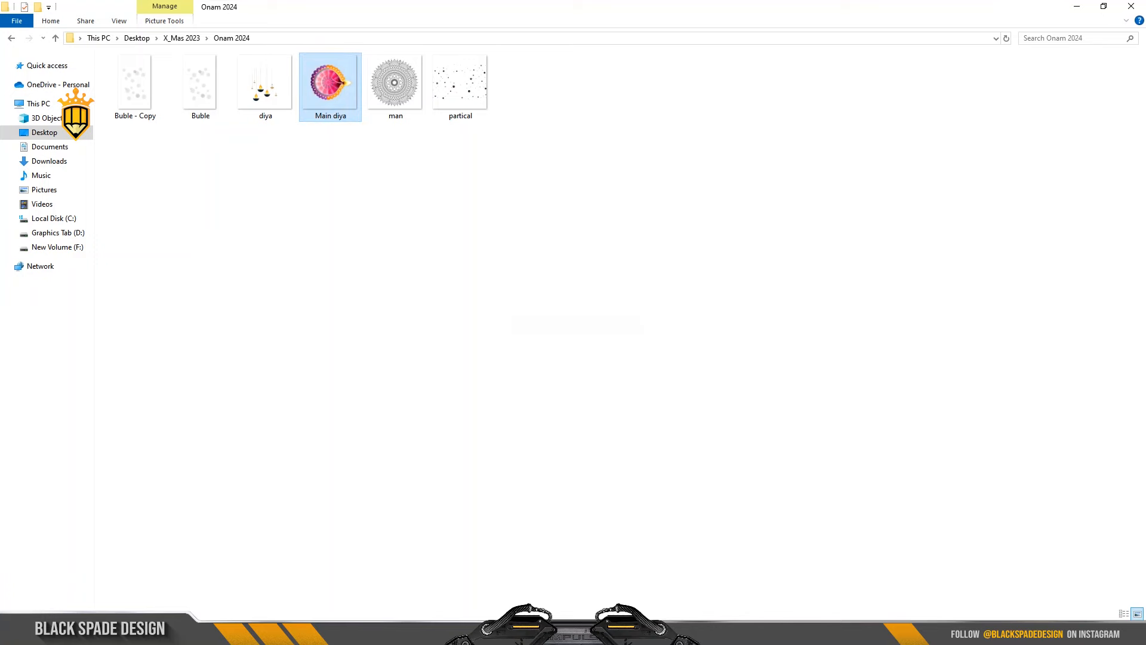
click(262, 100)
drag(263, 101, 582, 260)
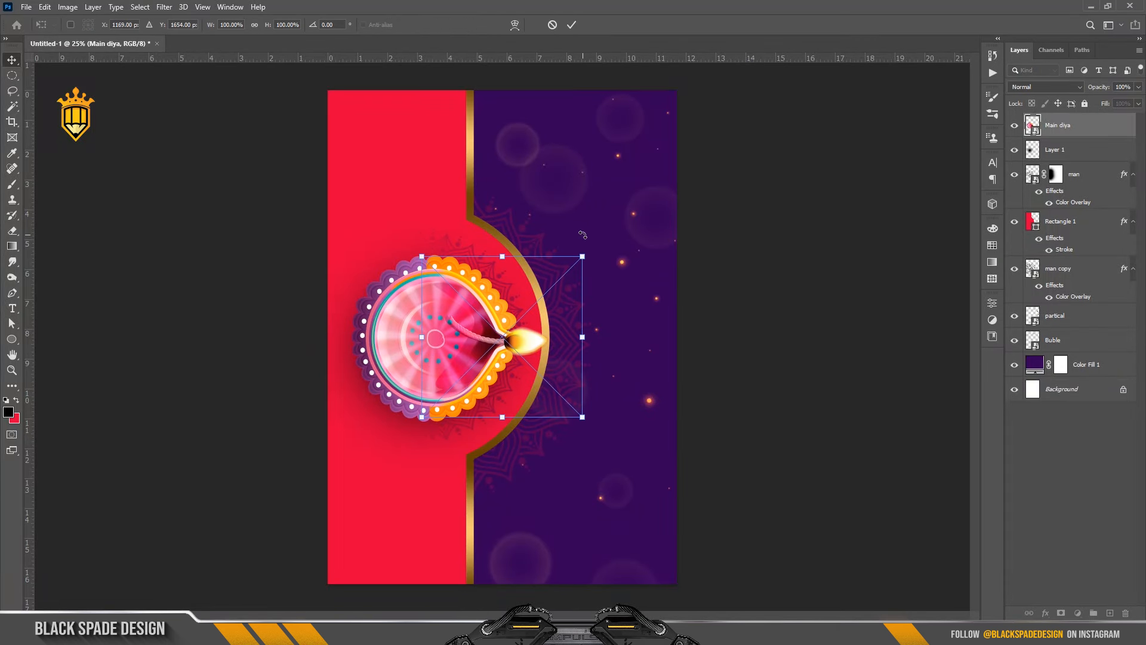
drag(561, 304, 626, 140)
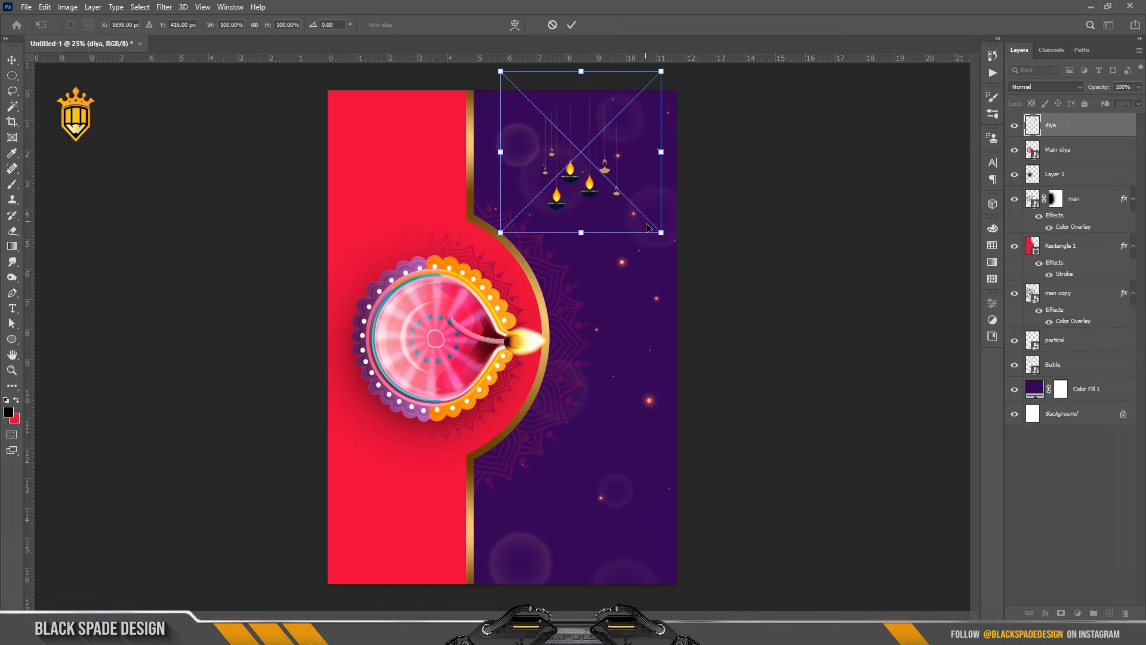
- Scale the hanging diya image to about 127% and position it near the top of the purple area
drag(660, 230, 709, 276)
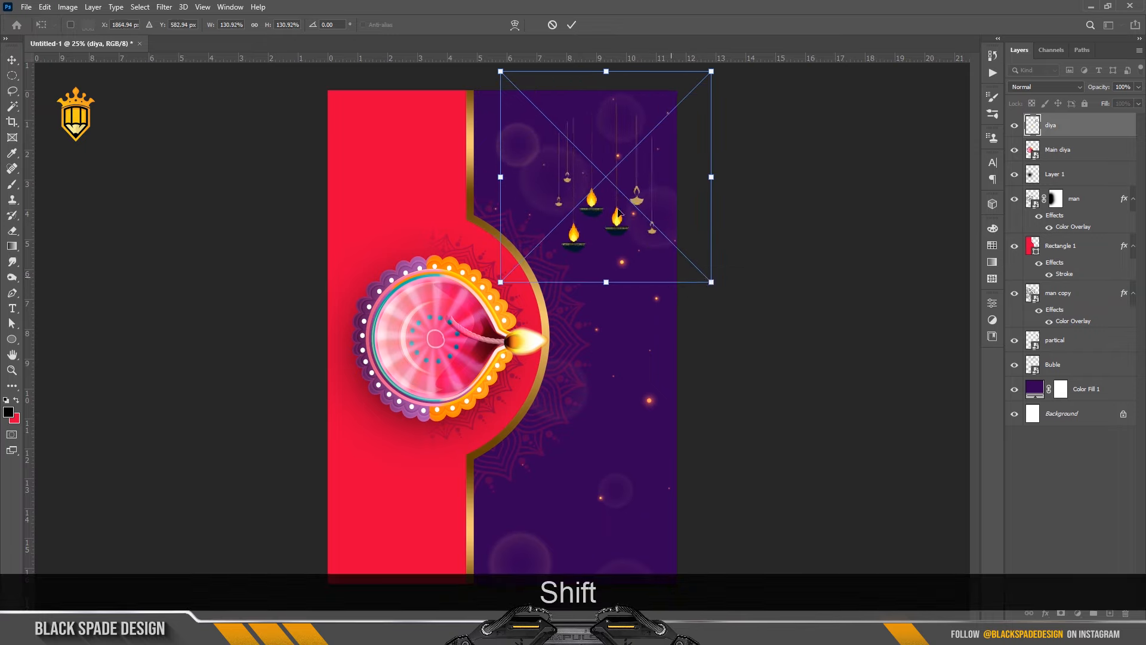
drag(605, 187, 603, 162)
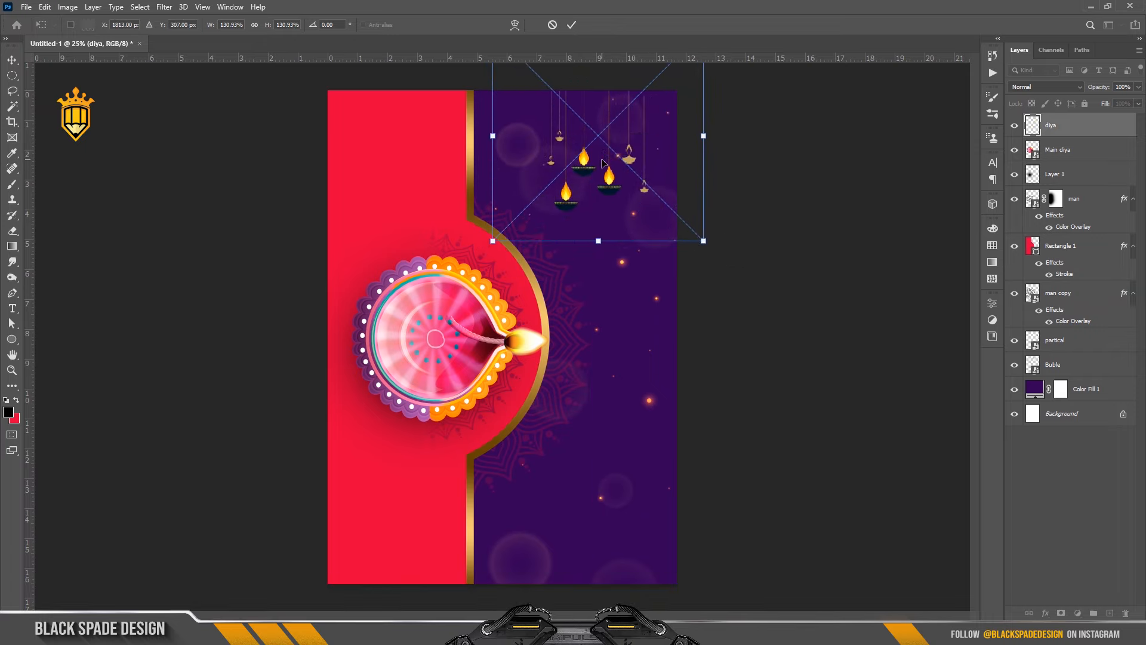
drag(703, 241, 707, 245)
drag(598, 132, 596, 149)
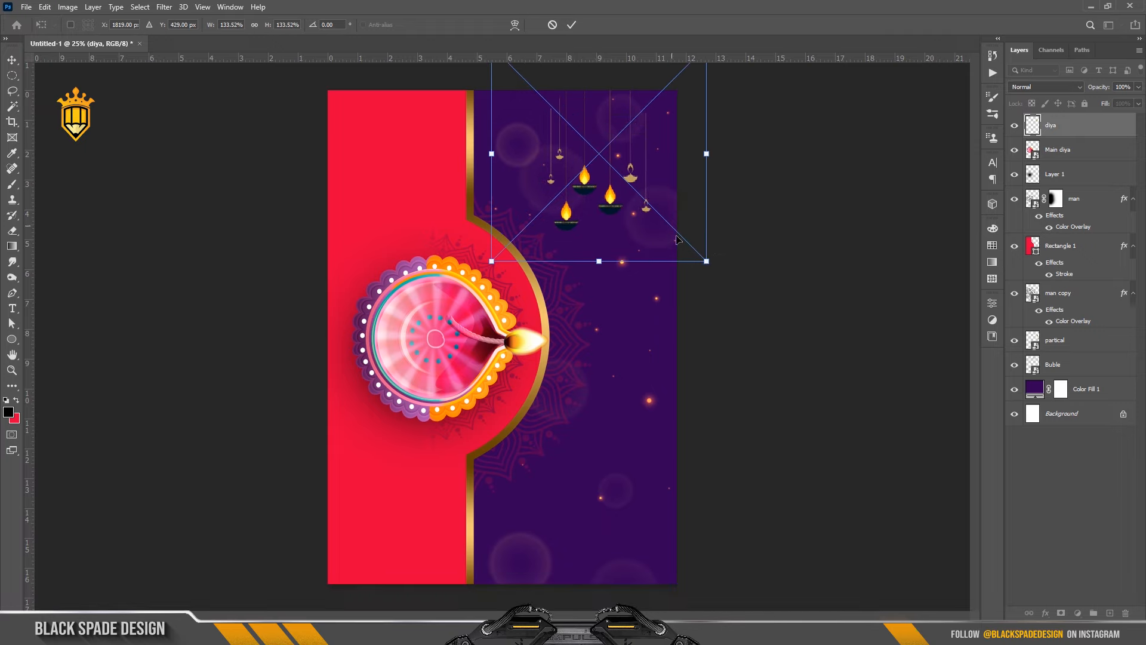
drag(704, 261, 701, 257)
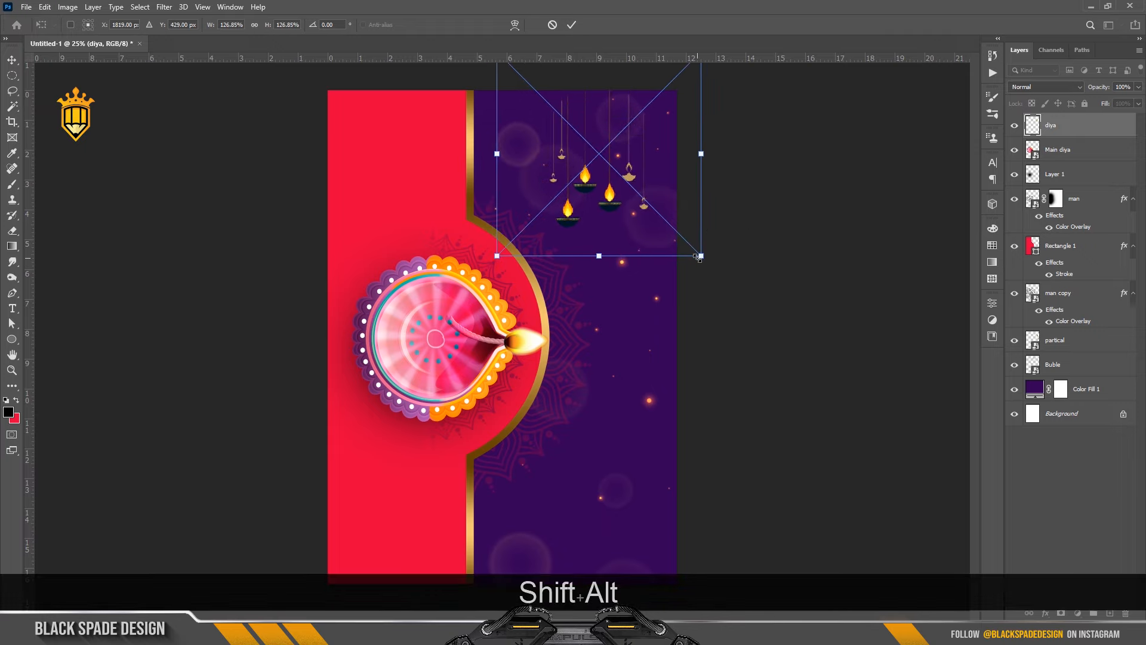
key(Return)
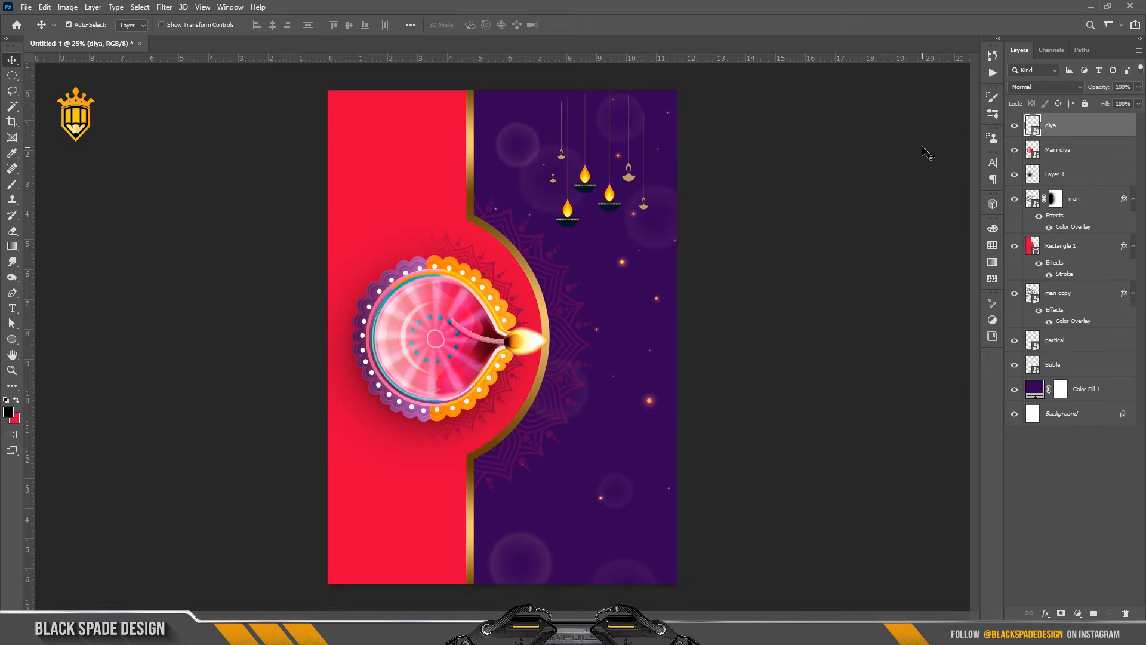
- Rasterize the diya layer and make a rectangular selection around the upper ends of the hanging strings
right_click(1094, 123)
click(978, 326)
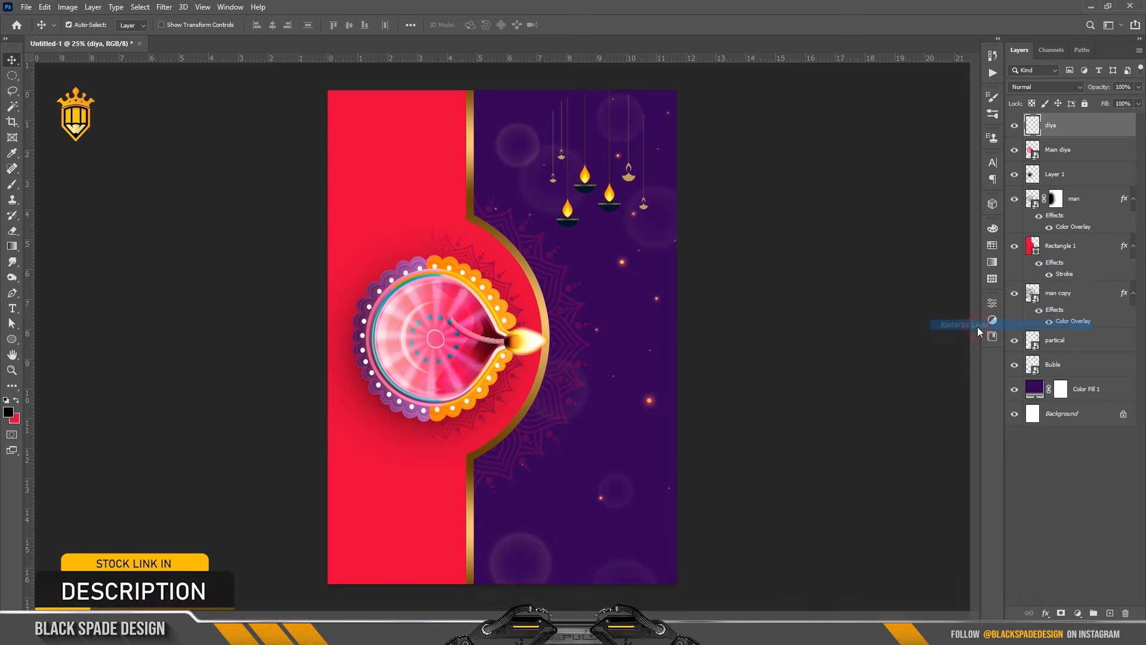
click(13, 75)
click(71, 76)
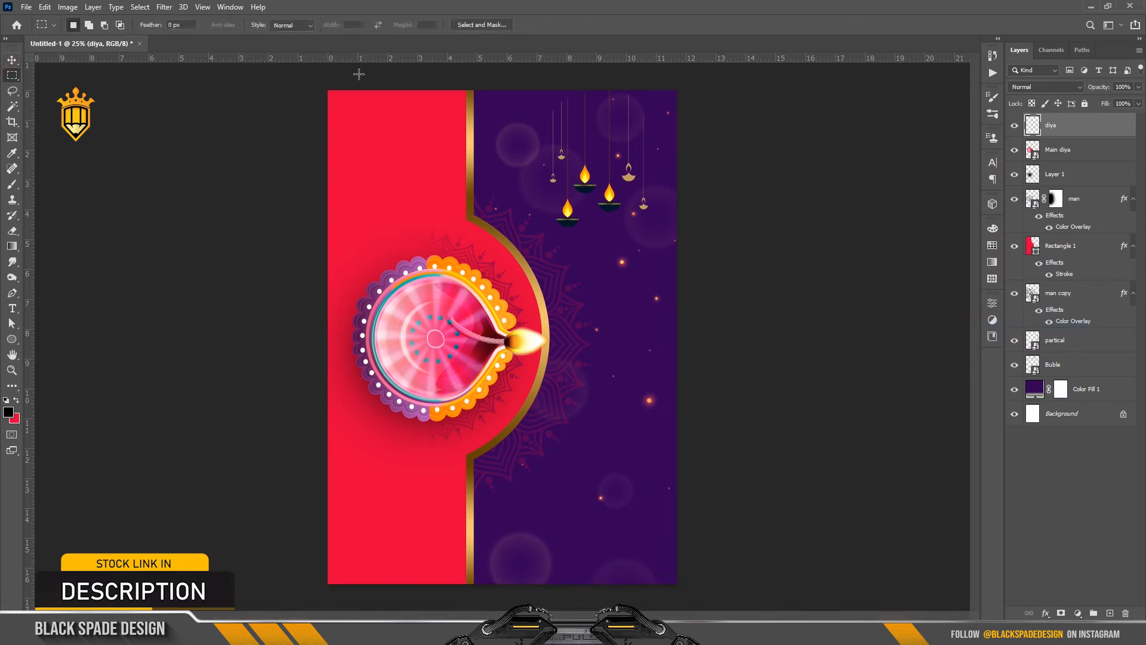
key(ctrl+equal)
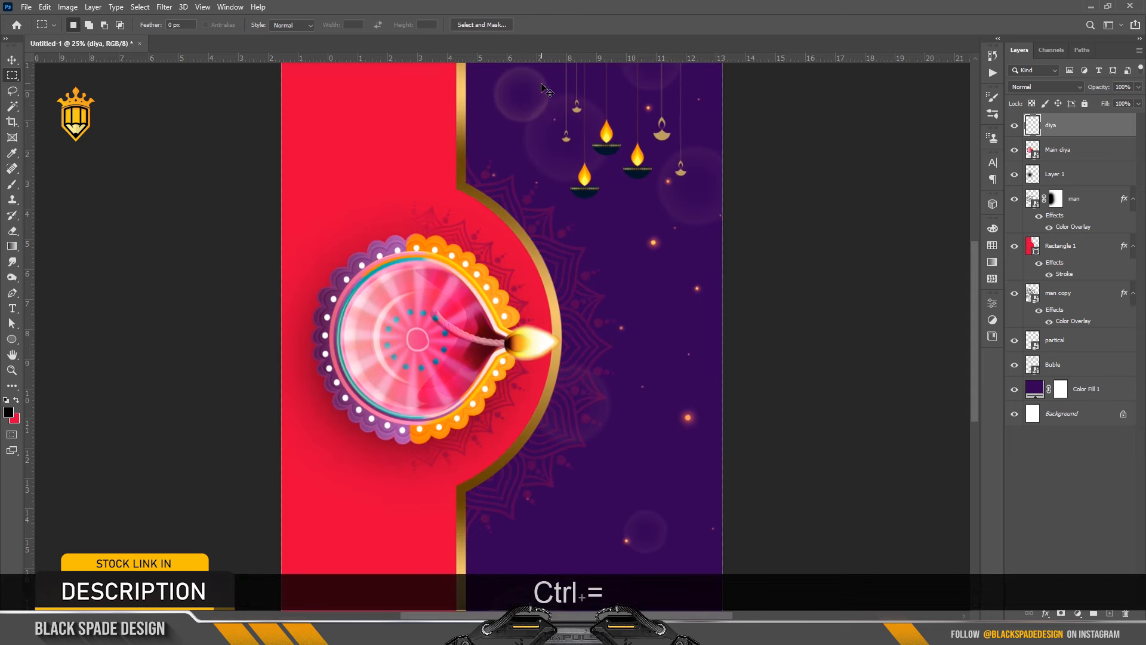
key(space)
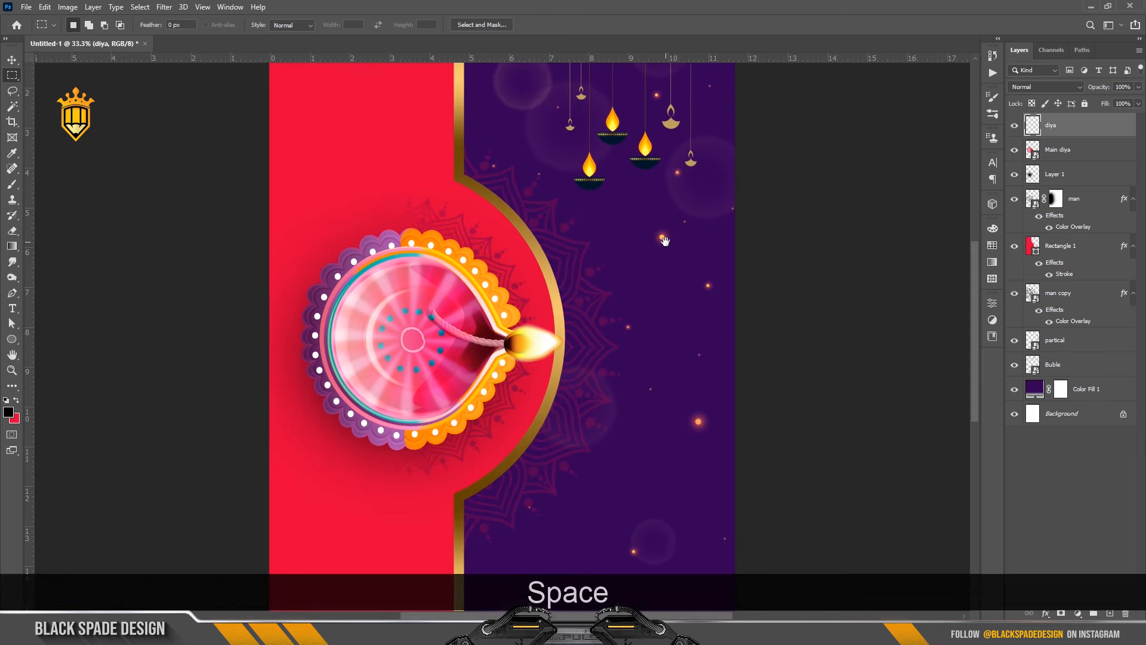
drag(976, 302, 973, 241)
drag(556, 173, 701, 224)
- Stretch the selected string ends up beyond the page's top edge, then clear the selection
key(ctrl+t)
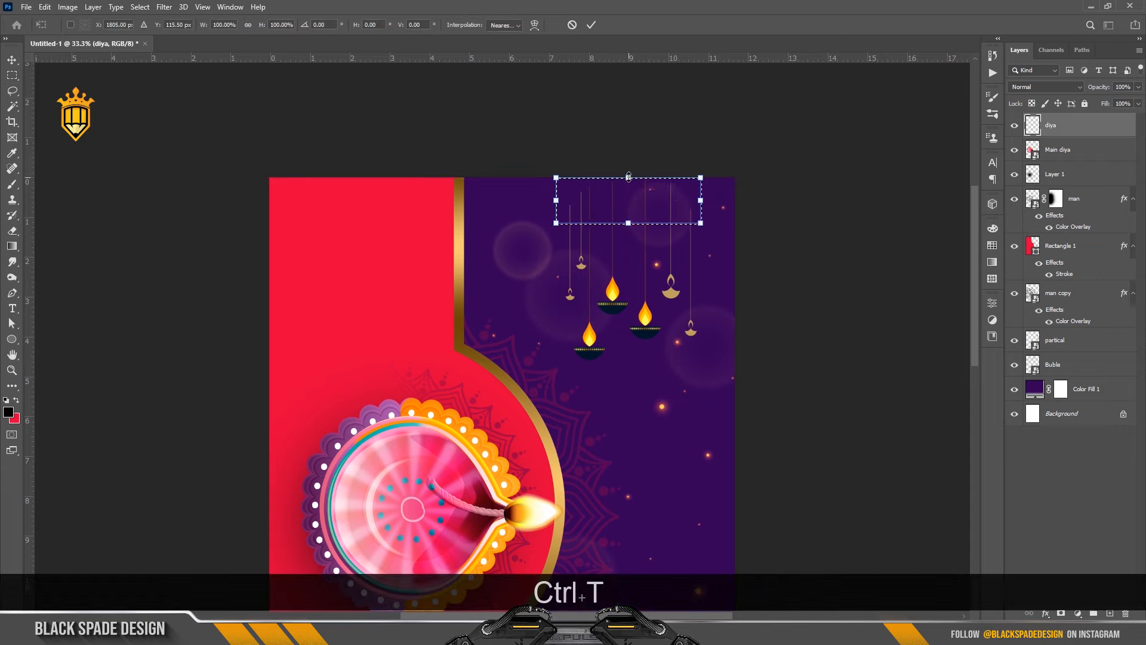
drag(628, 177, 625, 65)
key(Return)
key(ctrl+d)
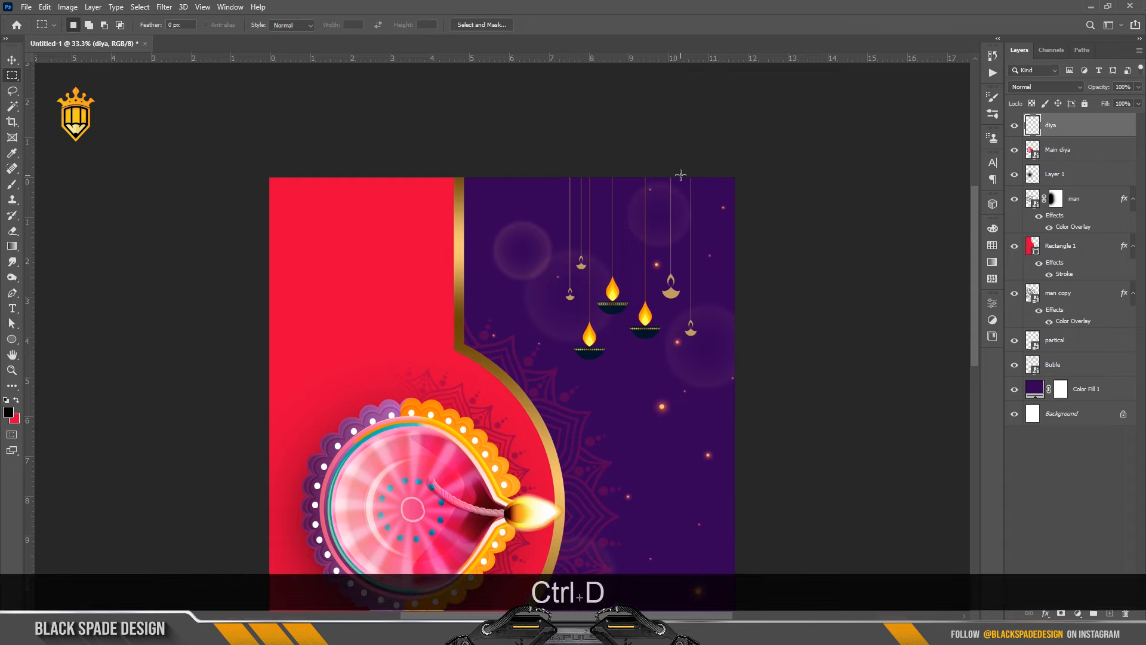
key(v)
- Darken the shadows of the diya layer with Curves by raising the black point input
key(ctrl+m)
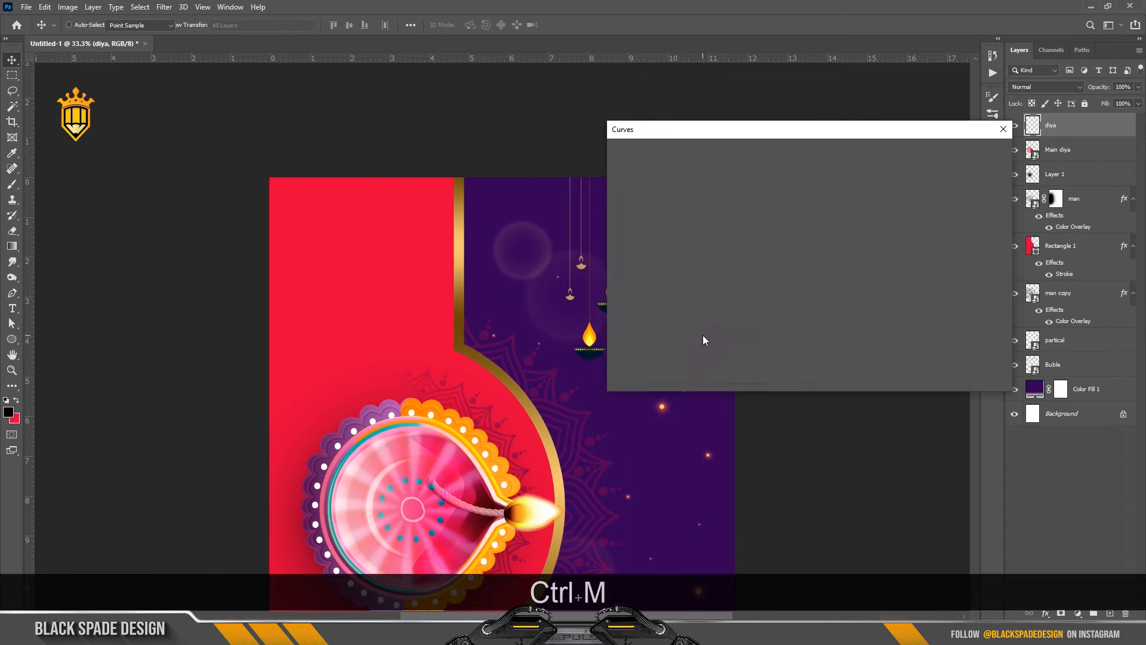
click(709, 131)
drag(709, 132, 851, 181)
drag(810, 400, 831, 400)
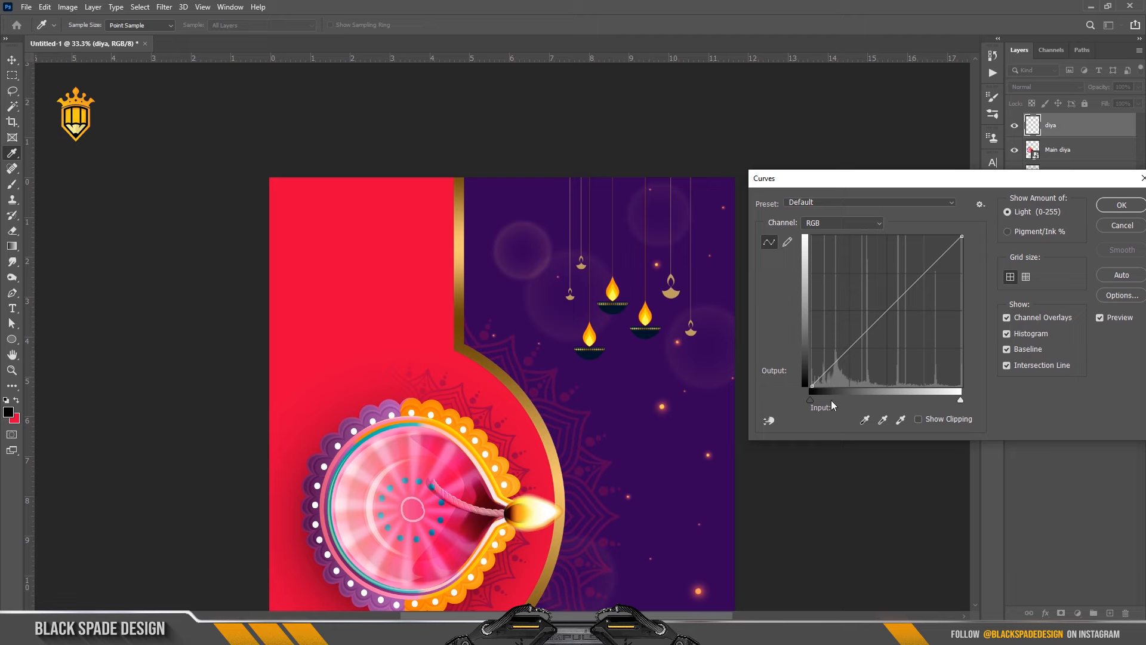
key(Return)
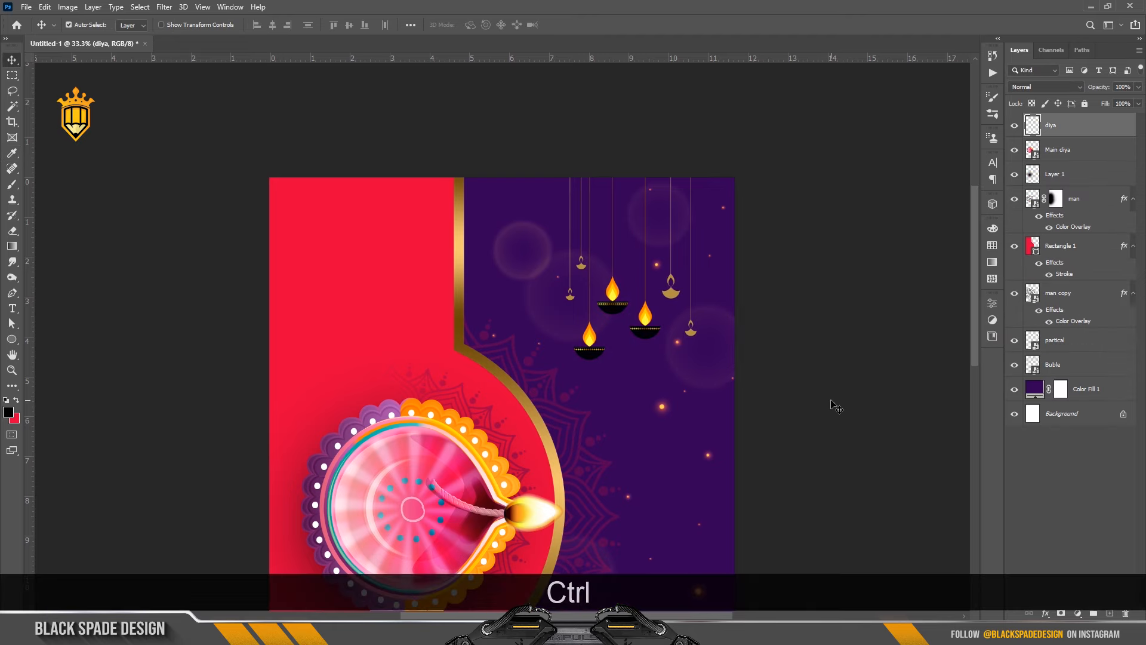
- Shift the diya layer's midtones toward magenta with Color Balance
key(ctrl+b)
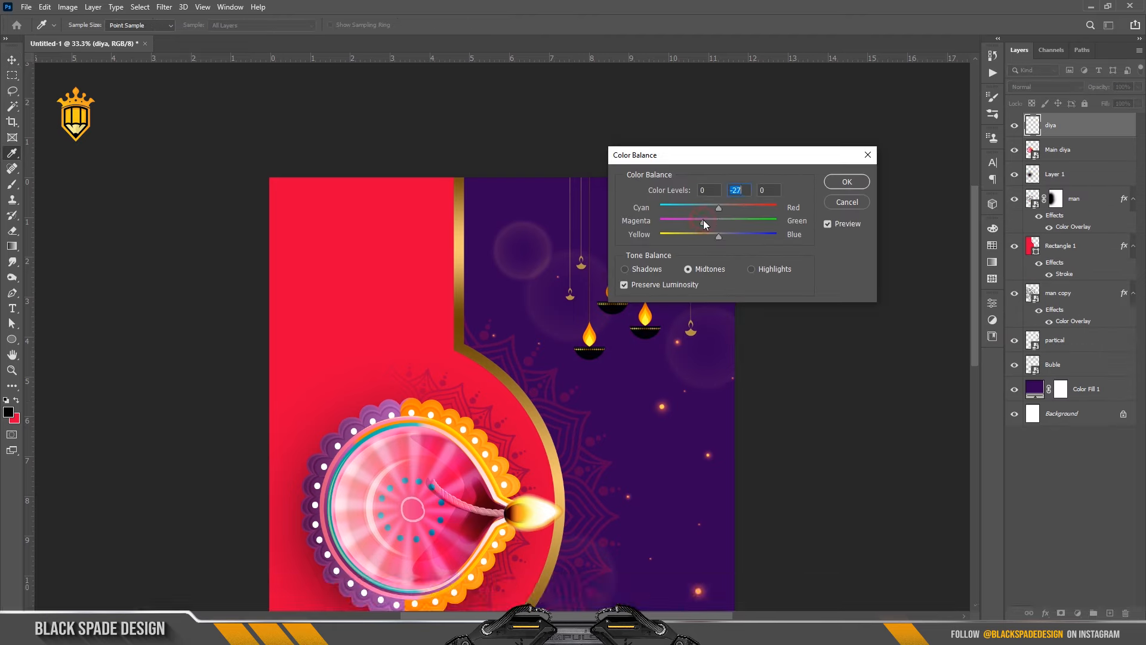
drag(703, 220, 692, 221)
click(847, 181)
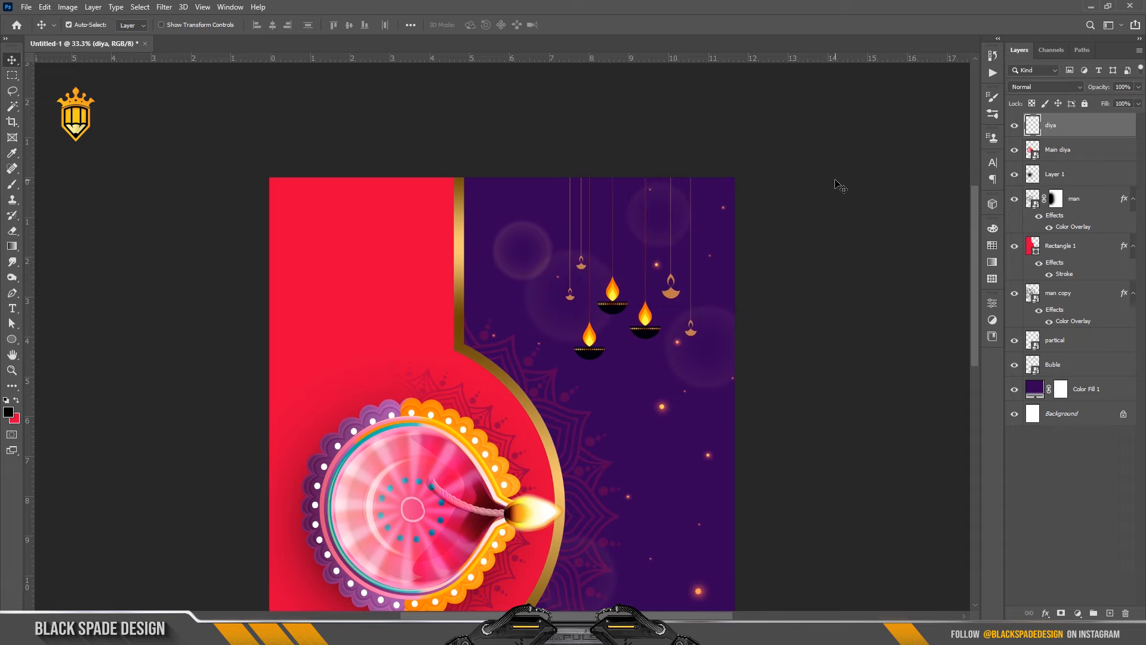
- Add the two-line text "Happy Diwali" on the lower purple area below the bulge
key(ctrl+minus)
key(ctrl+minus)
key(ctrl+minus)
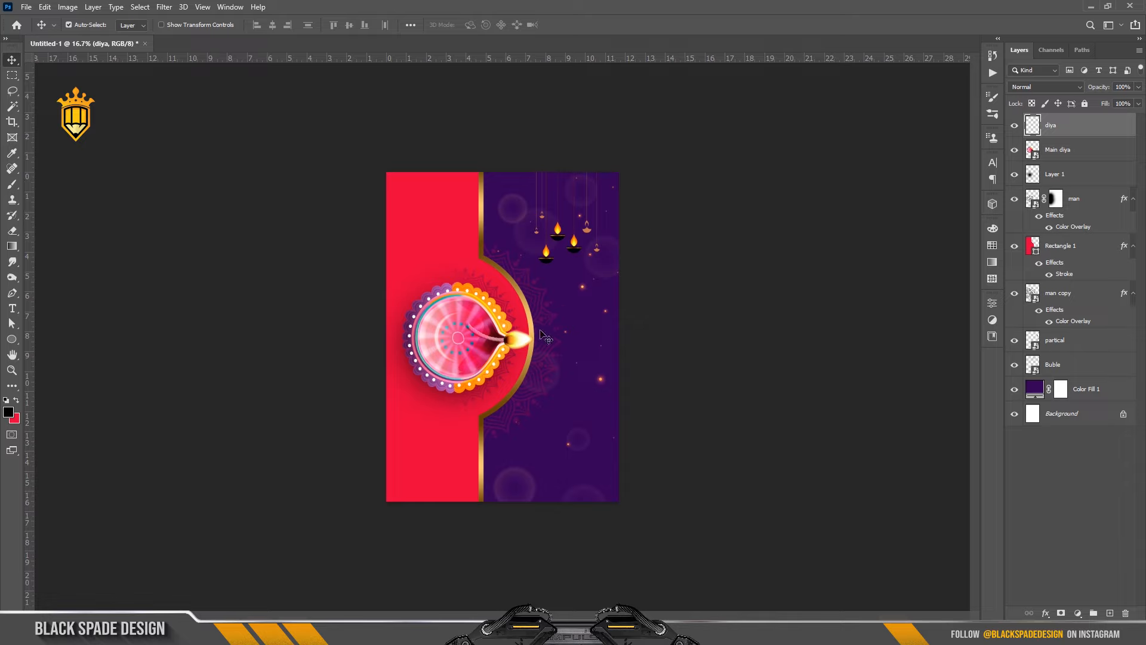
key(t)
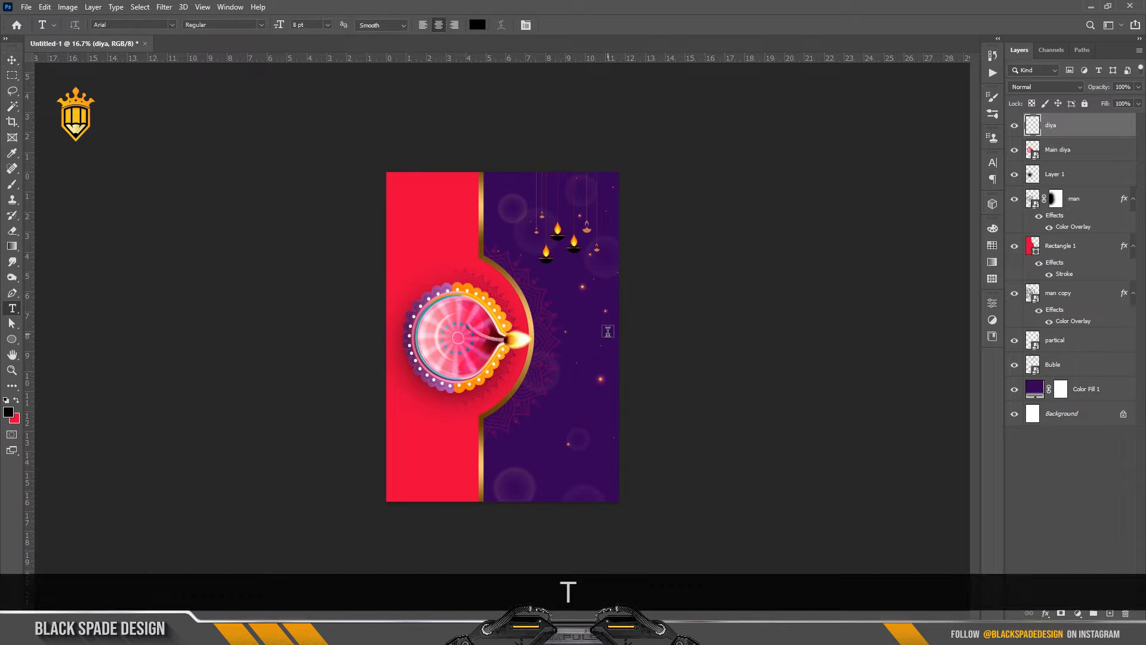
click(540, 438)
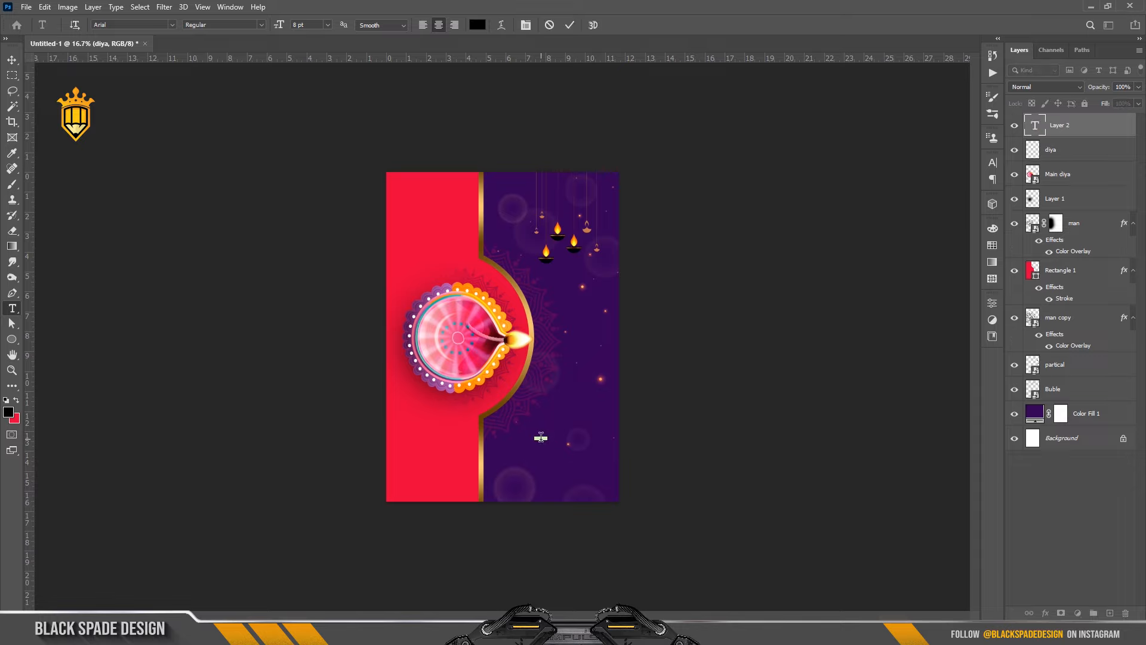
text(Happy Diw)
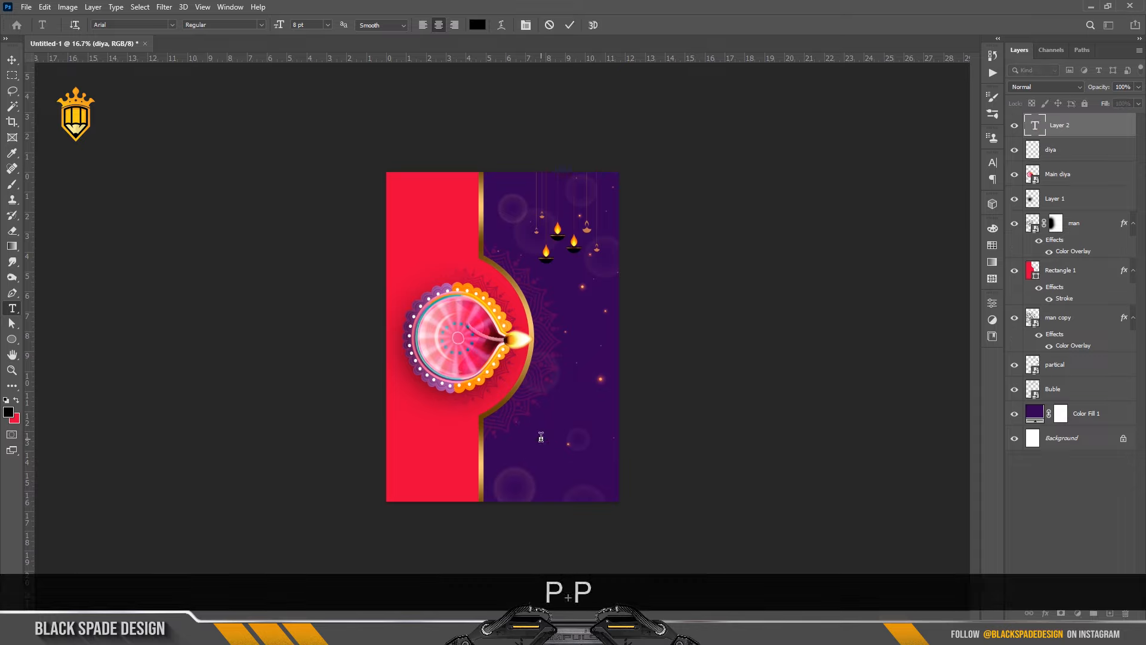
text(ali)
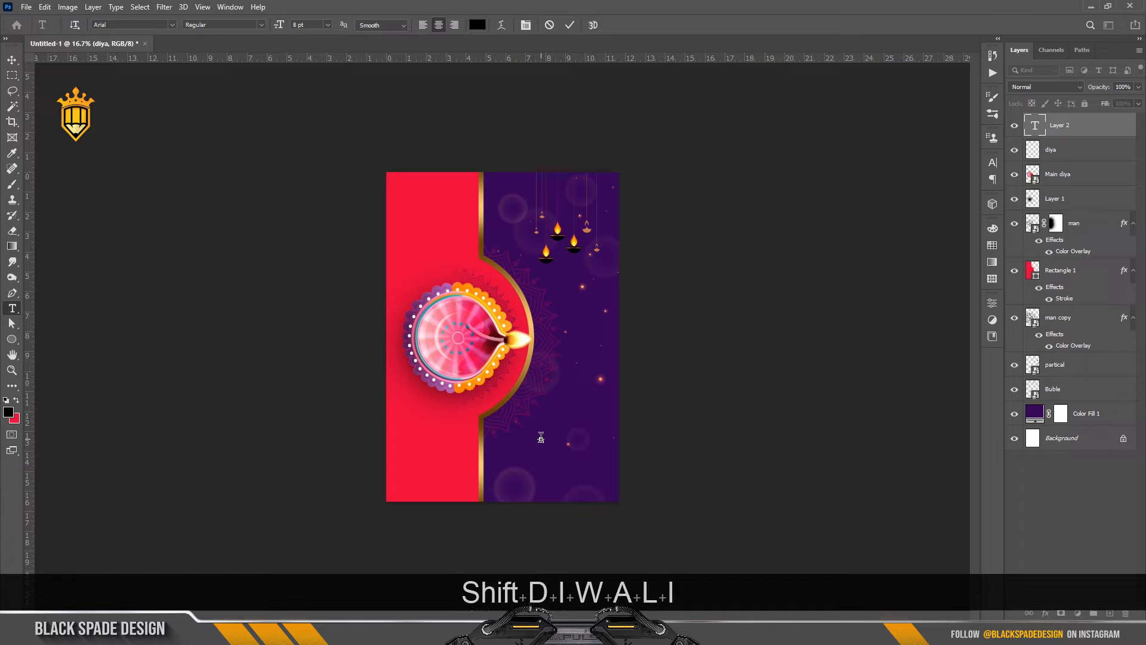
- Set the whole Happy Diwali text to 152 pt with Auto leading
key(ctrl+a)
drag(277, 25, 559, 29)
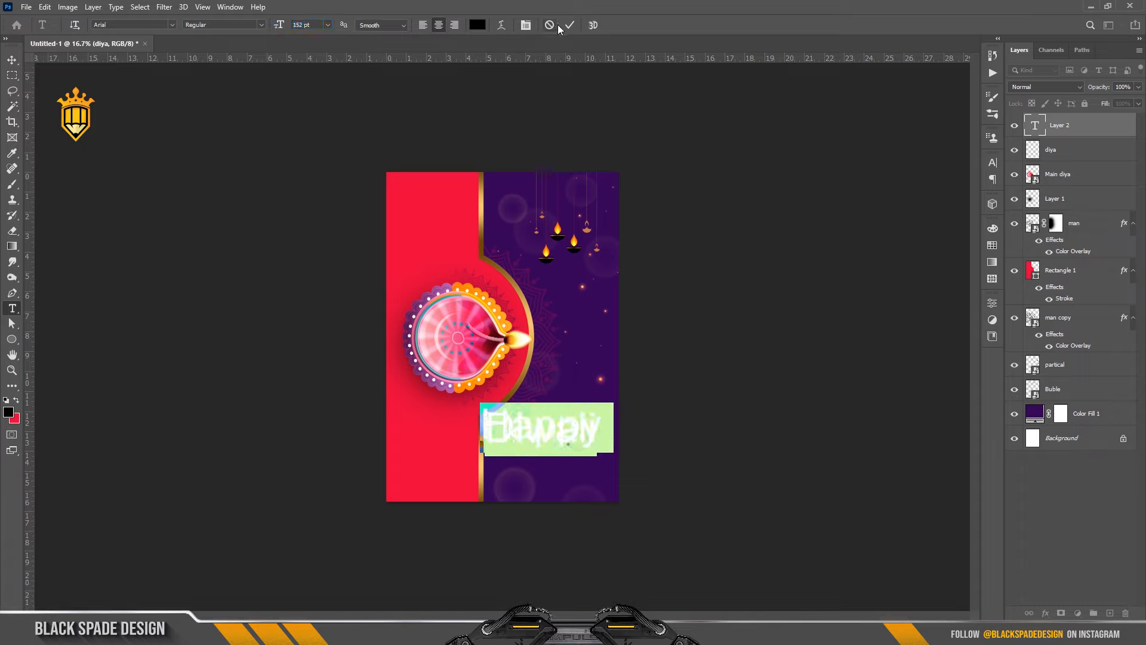
click(526, 26)
click(974, 194)
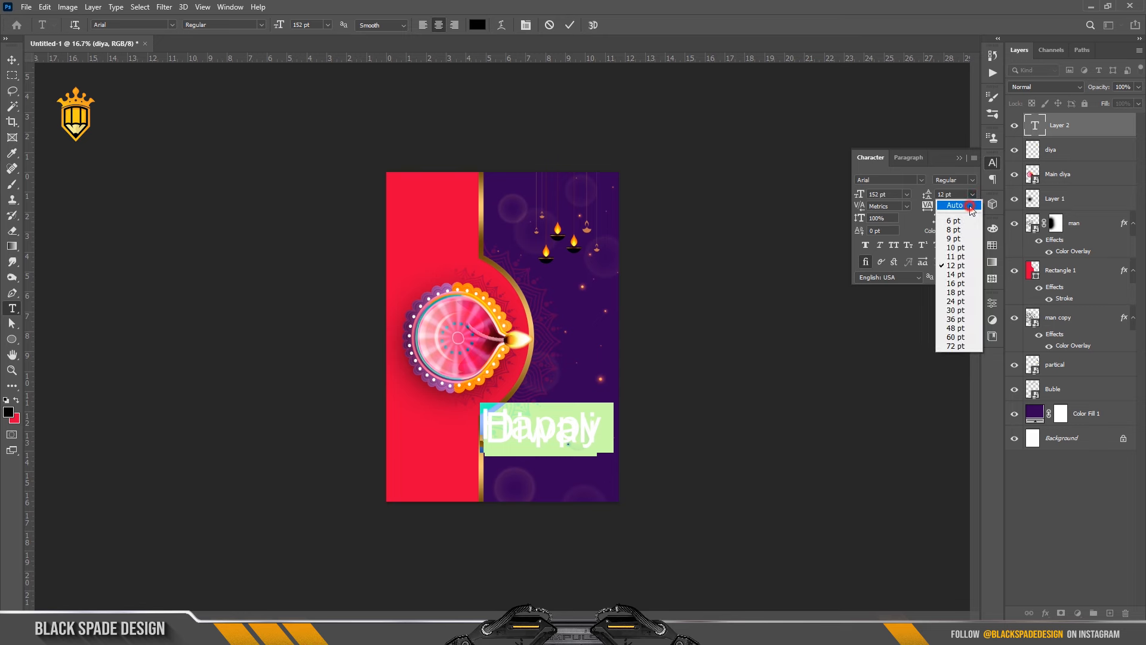
click(938, 202)
- Format the Happy Diwali text in the Amarillo font, coloured white (ffffff), at 74 pt
click(920, 180)
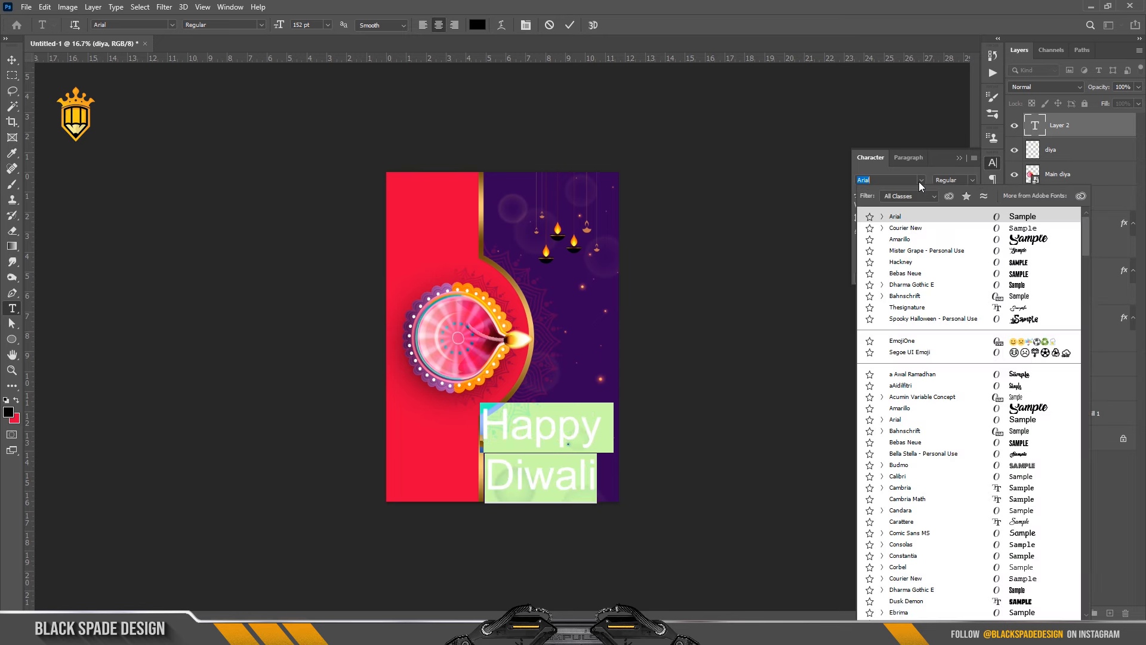
click(913, 239)
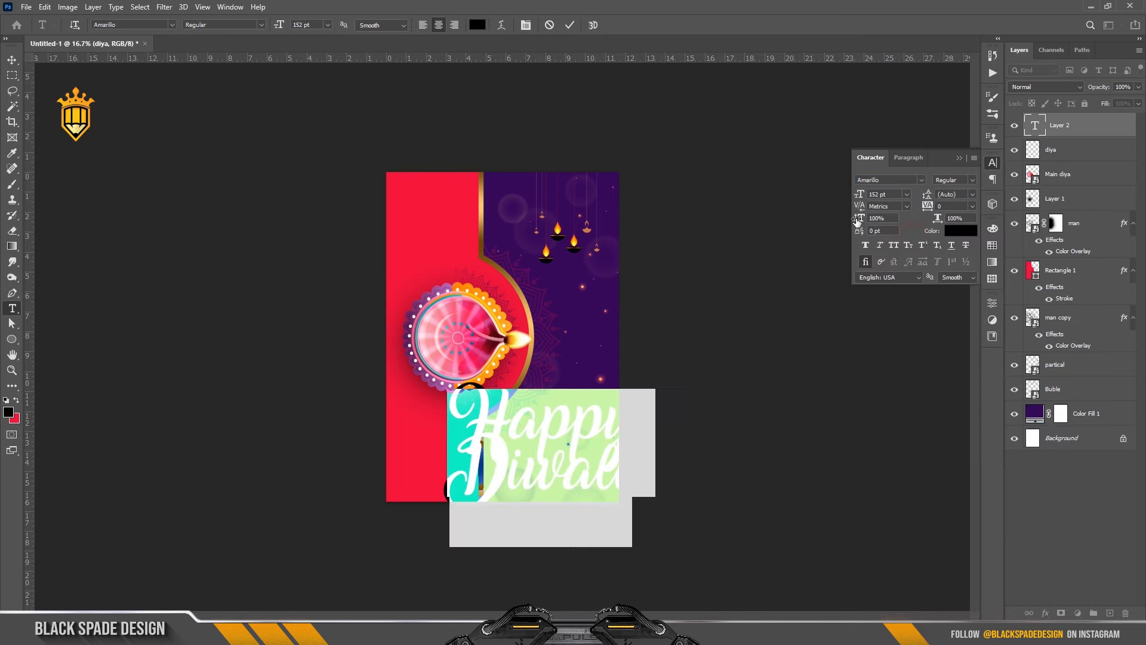
click(954, 231)
text(ffffff)
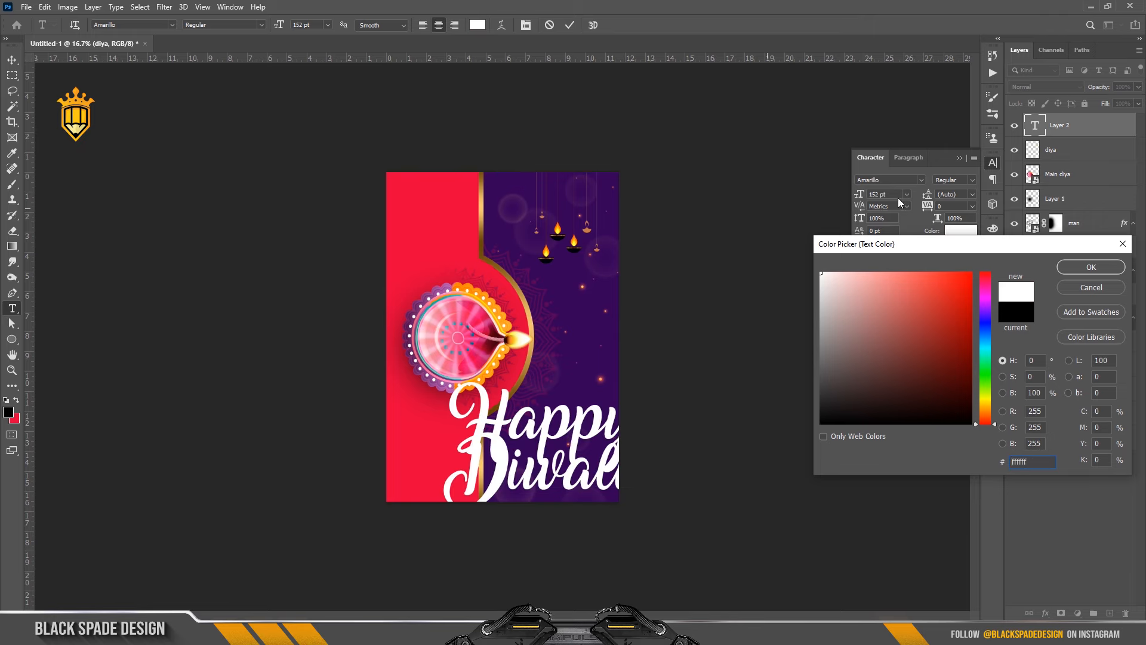
click(1072, 267)
drag(860, 194, 811, 199)
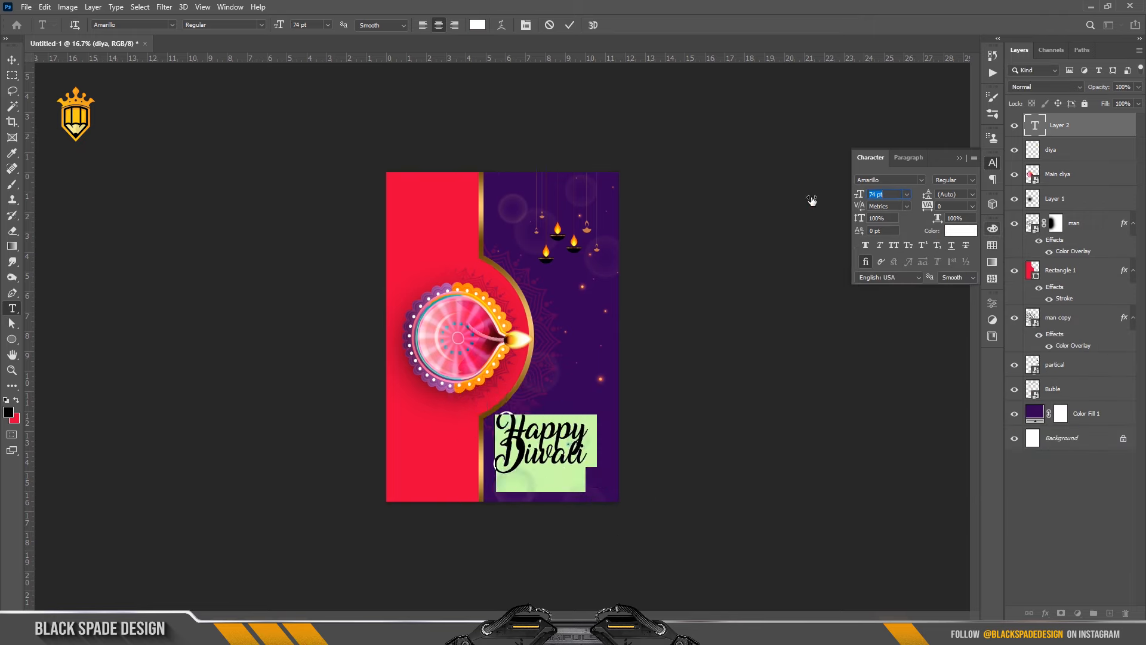
- Reduce only the word "Happy" in the title text to 35 pt
click(499, 413)
key(Up)
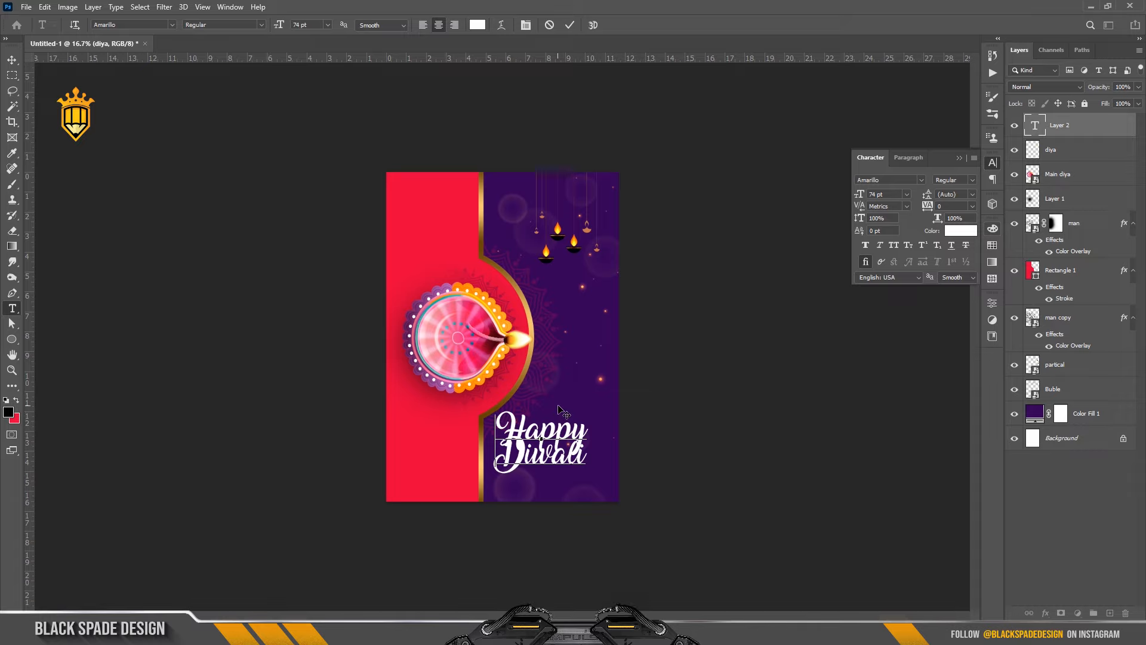
drag(498, 410, 595, 406)
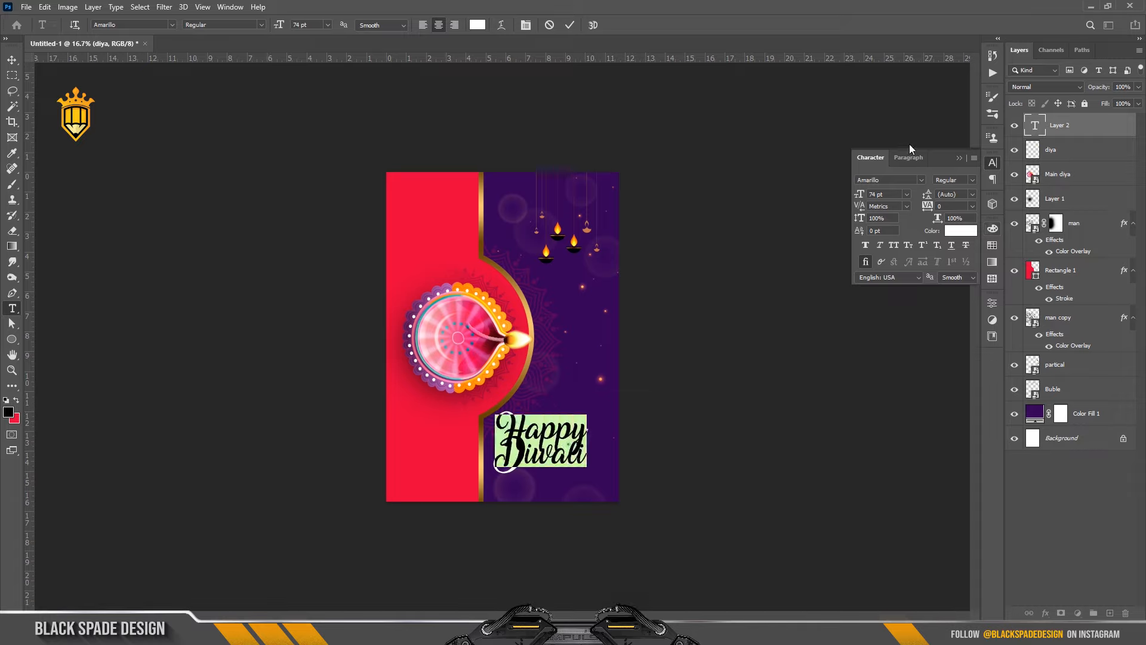
drag(860, 192, 837, 193)
click(520, 432)
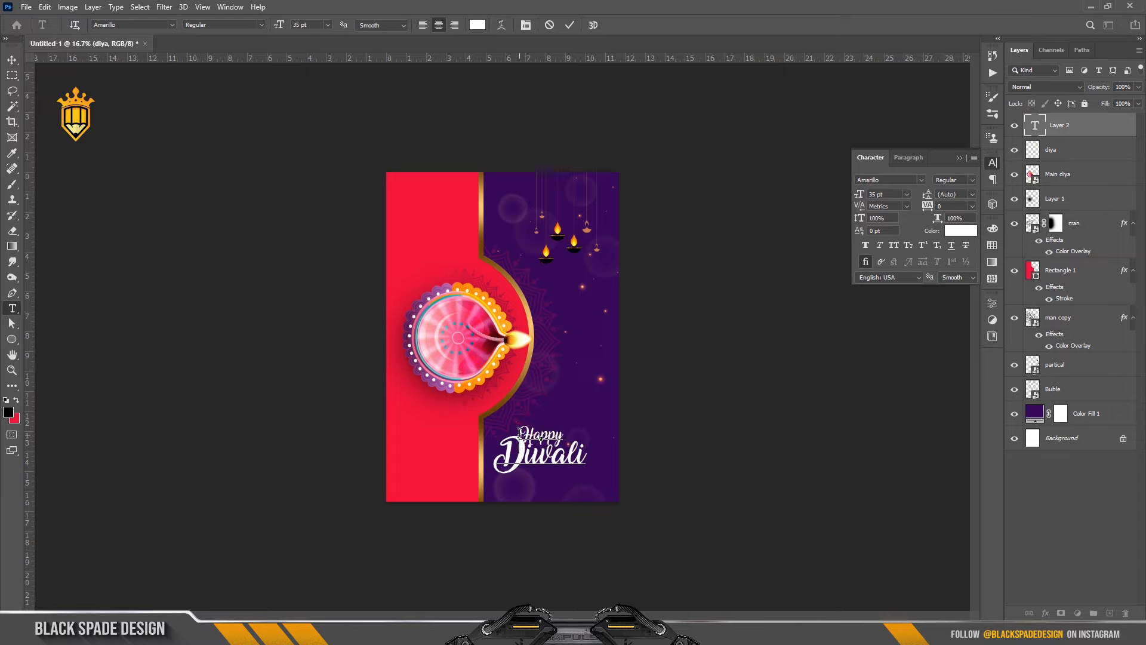
- Set the leading of the whole Happy Diwali text to 112 pt and finish editing it
key(ctrl+a)
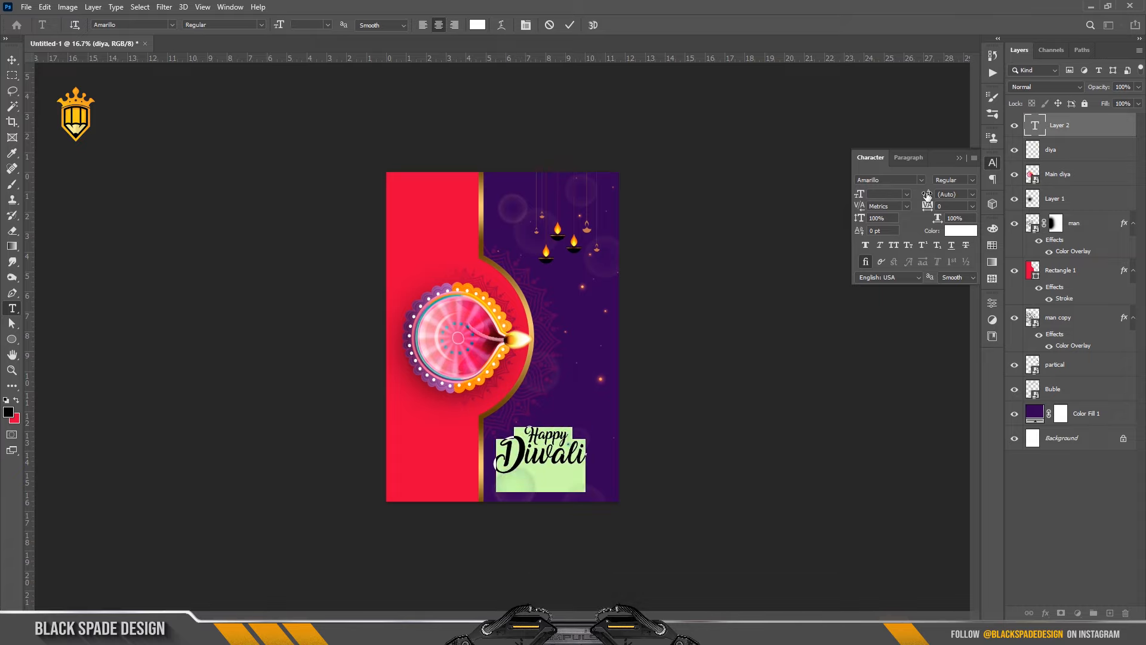
mouse_move(927, 194)
mouse_down()
mouse_move(981, 196)
mouse_move(941, 202)
mouse_up()
click(570, 26)
- Move the Happy Diwali text slightly up and right within the purple area and set its leading to 102 pt
key(ctrl+equal)
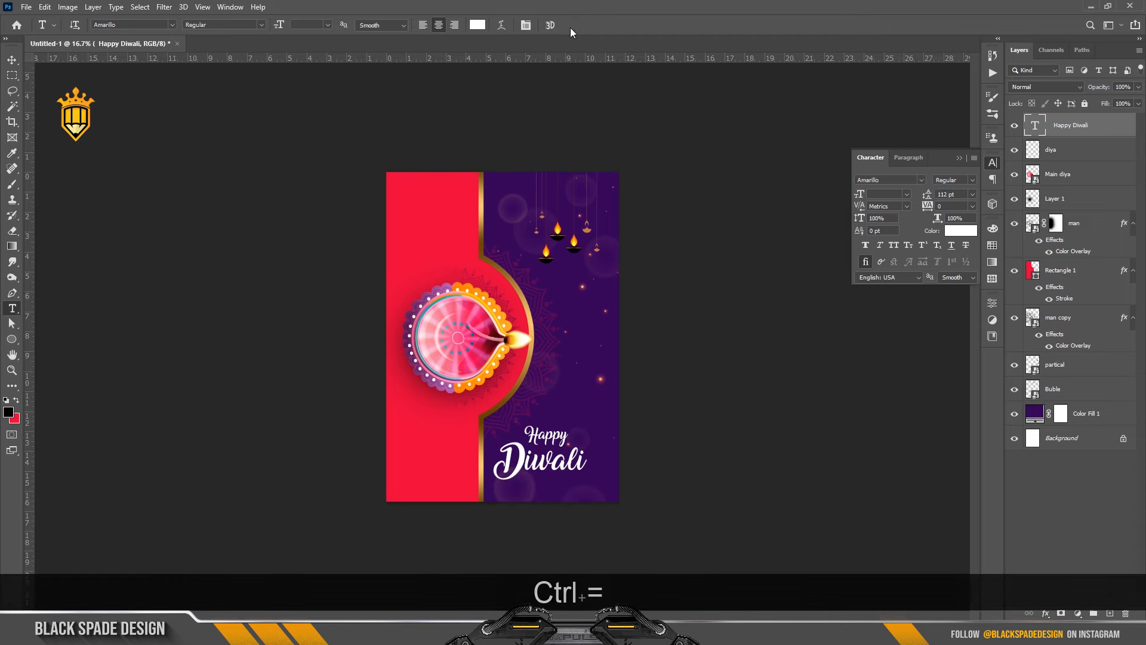
key(space)
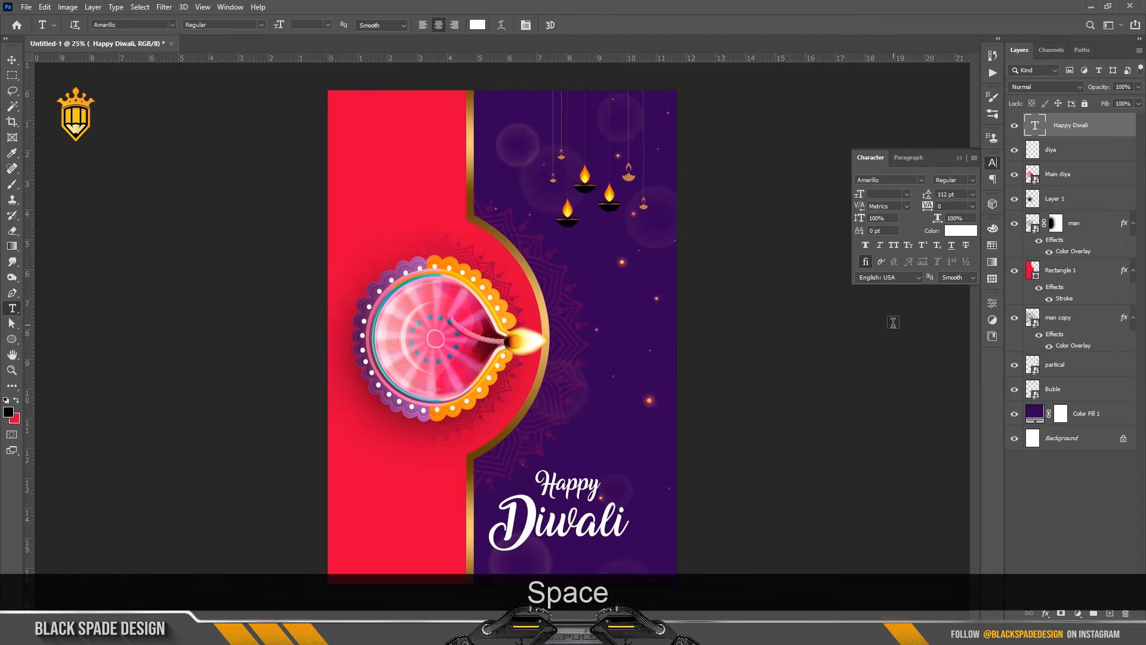
key(v)
key(ctrl+equal)
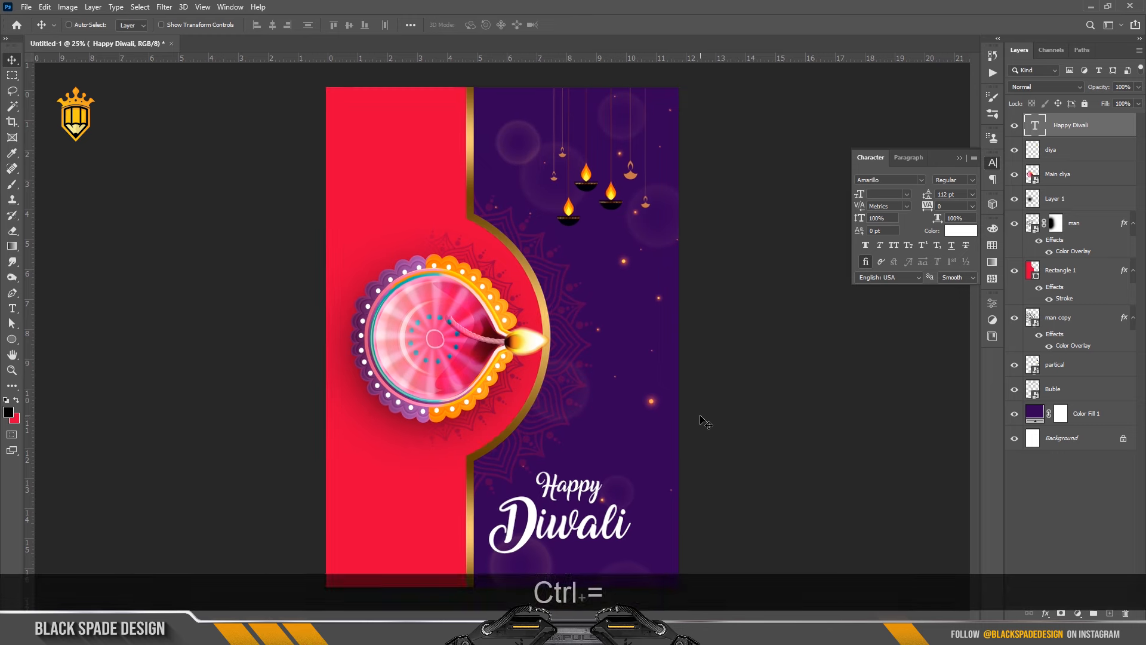
scroll(975, 358, down, 3)
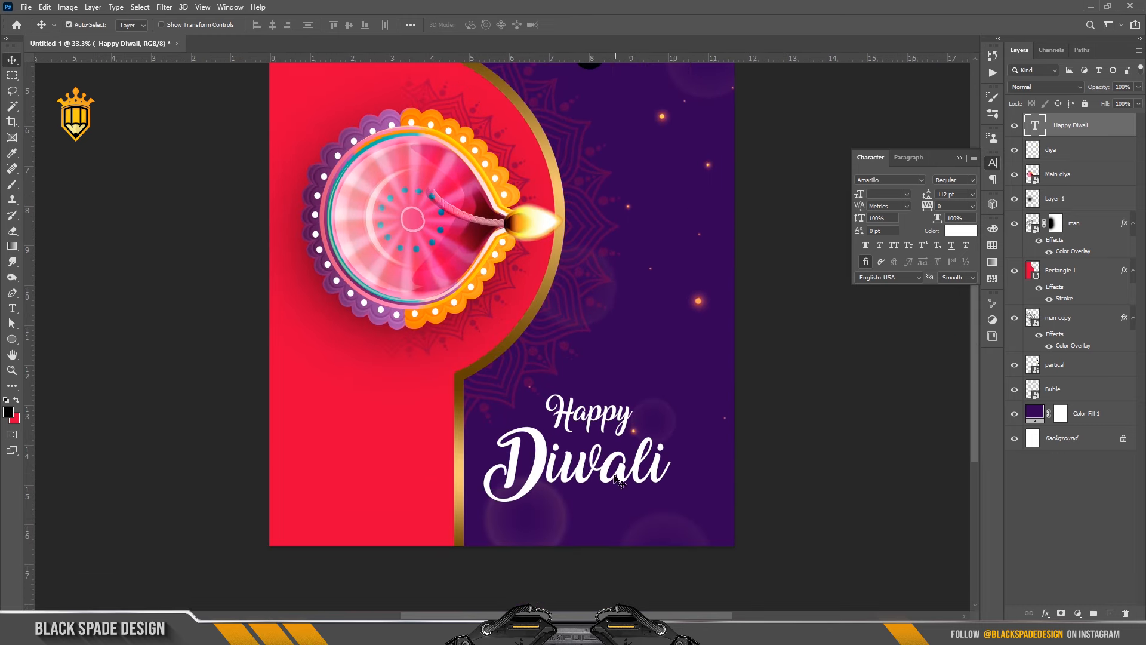
drag(608, 478, 630, 452)
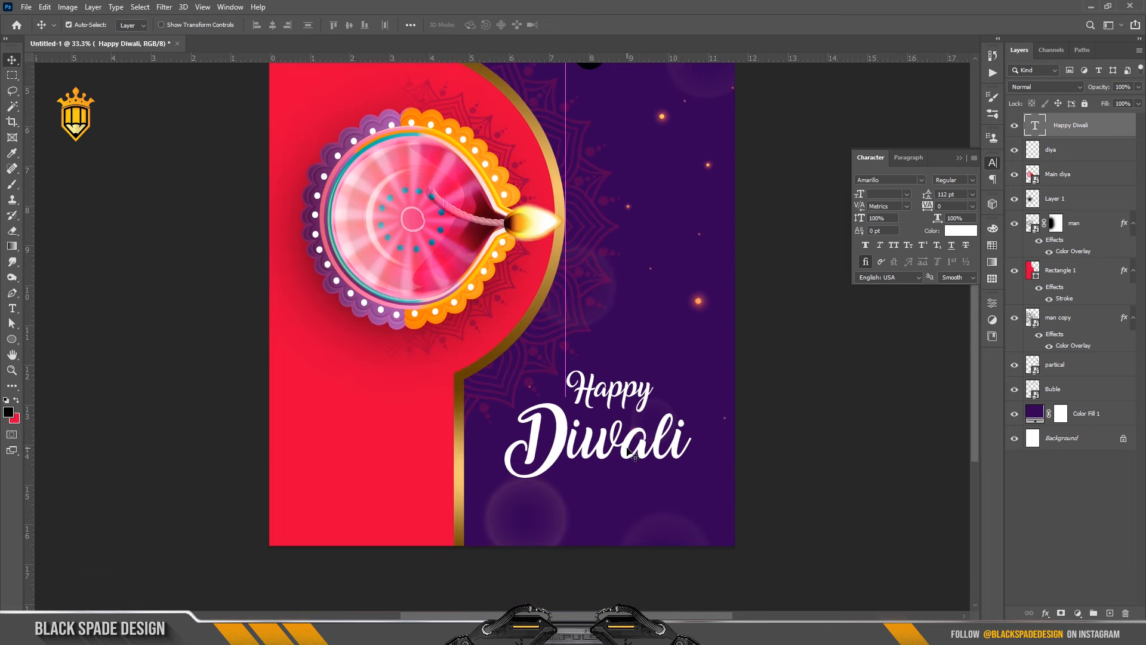
click(925, 194)
drag(925, 194, 920, 192)
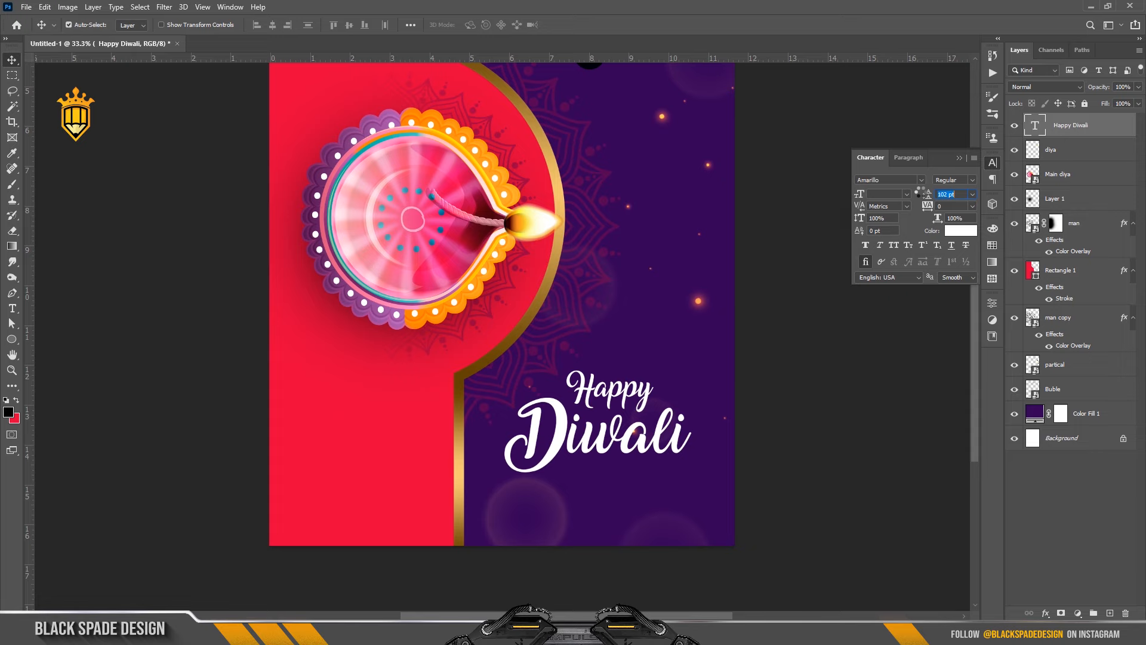
- Apply an inner Bevel & Emboss to the Happy Diwali text with 220% depth, 29 px size, 6 px soften and the fourth preset gloss contour
click(1046, 614)
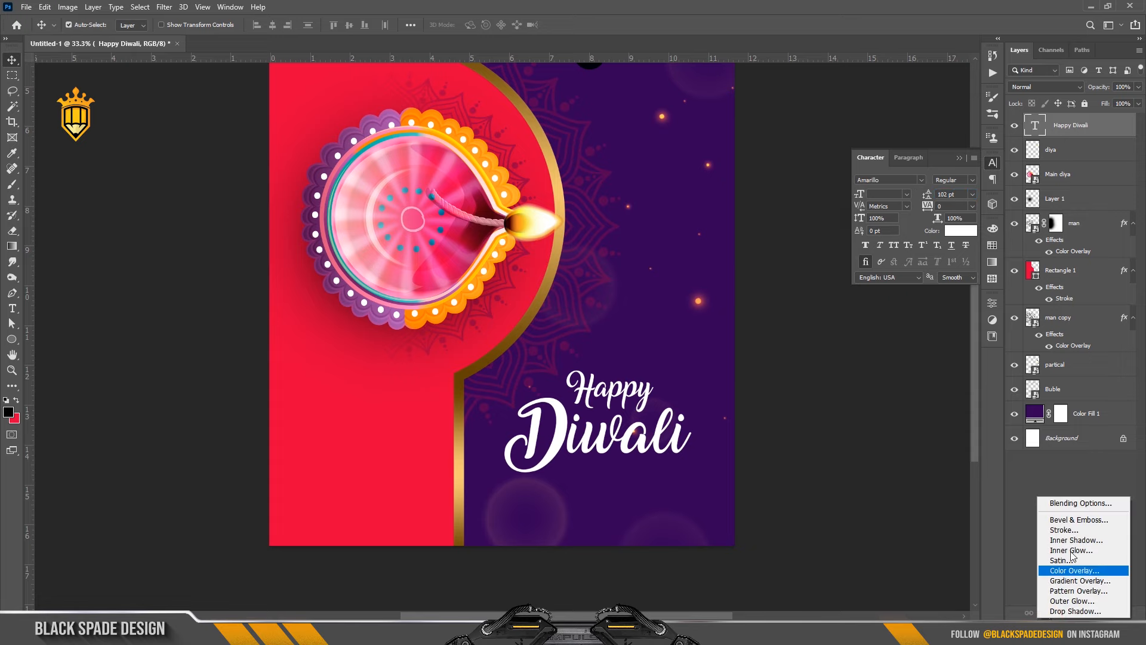
click(1092, 528)
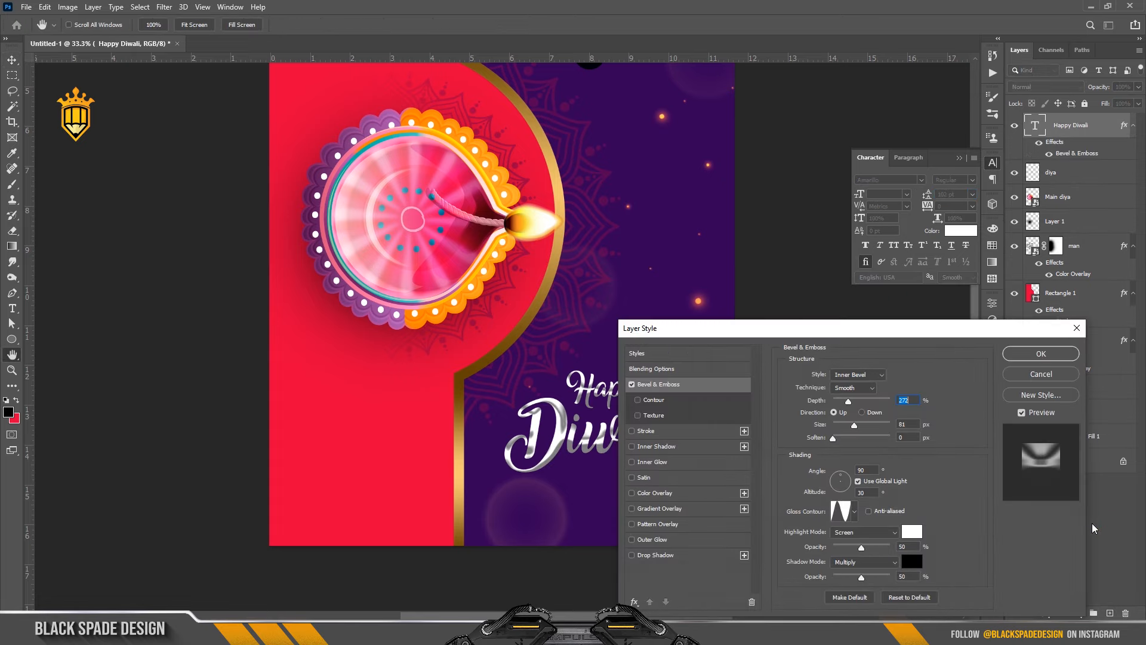
drag(777, 333, 882, 288)
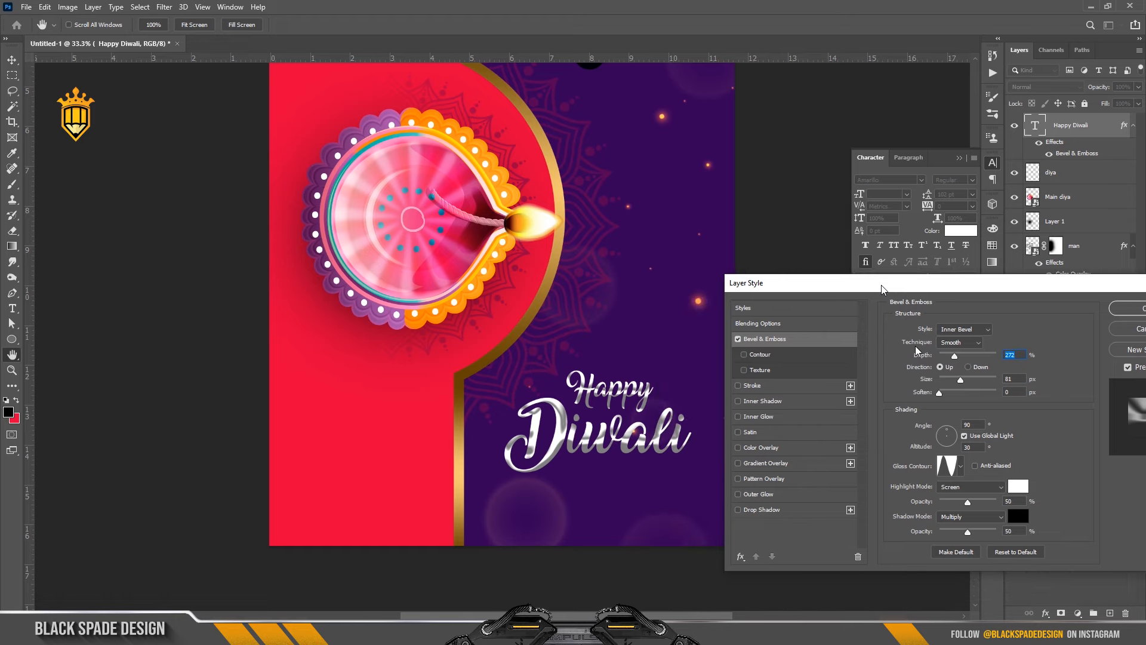
click(960, 465)
click(943, 494)
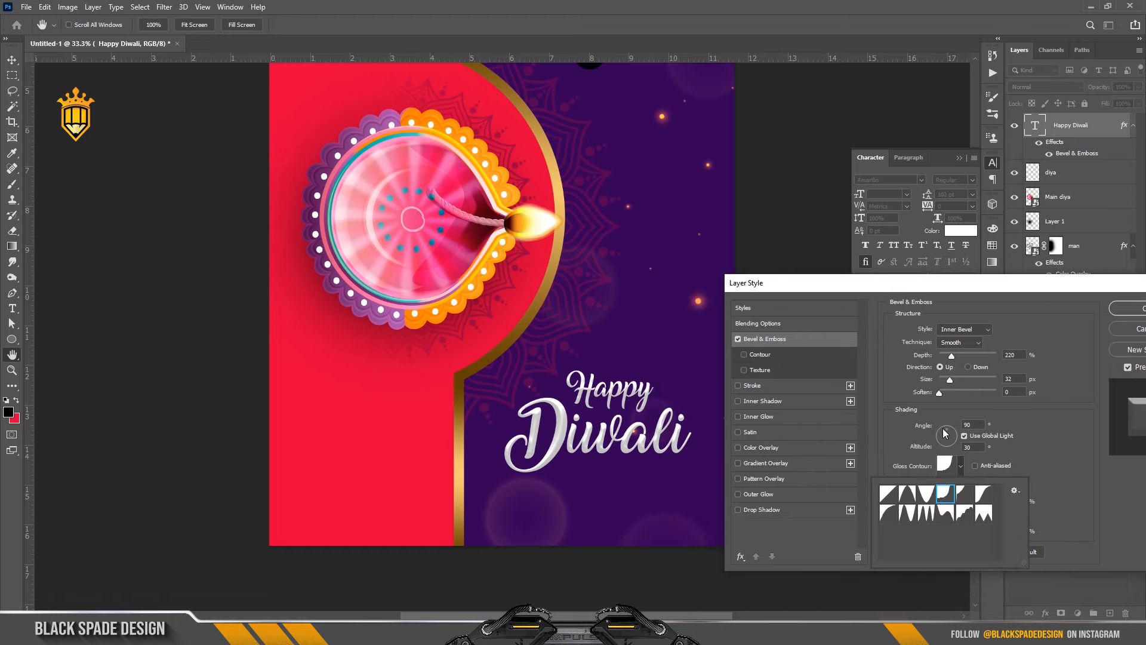
drag(950, 379, 961, 391)
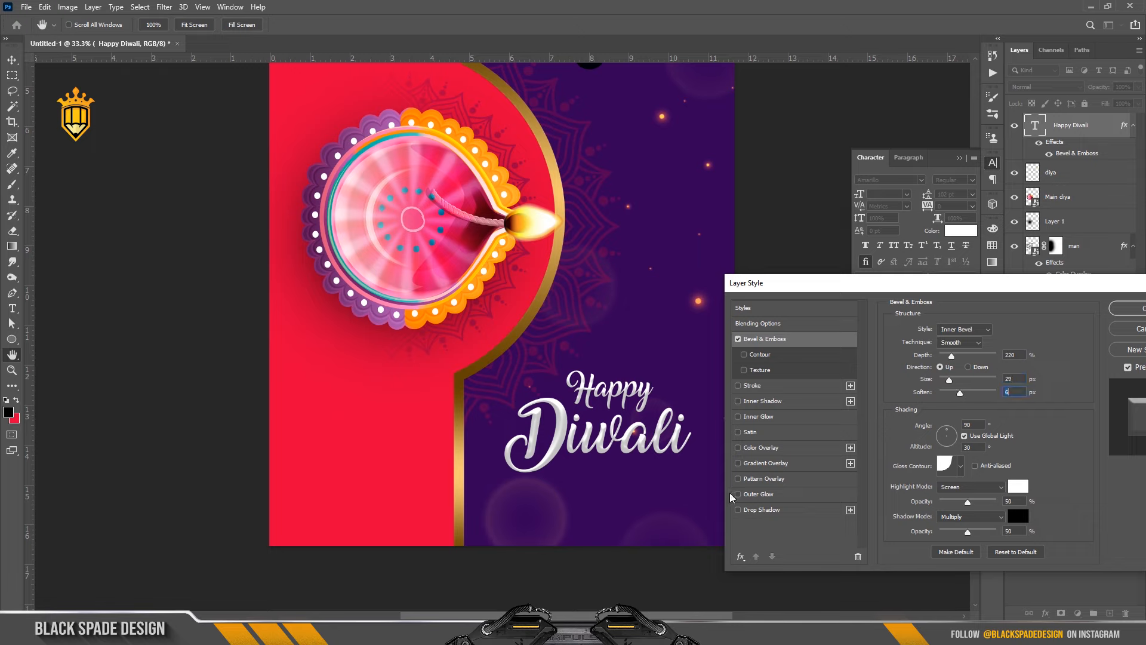
- Add a black Multiply drop shadow to the Happy Diwali text with 48% opacity, 20 px distance and 25 px size
click(750, 510)
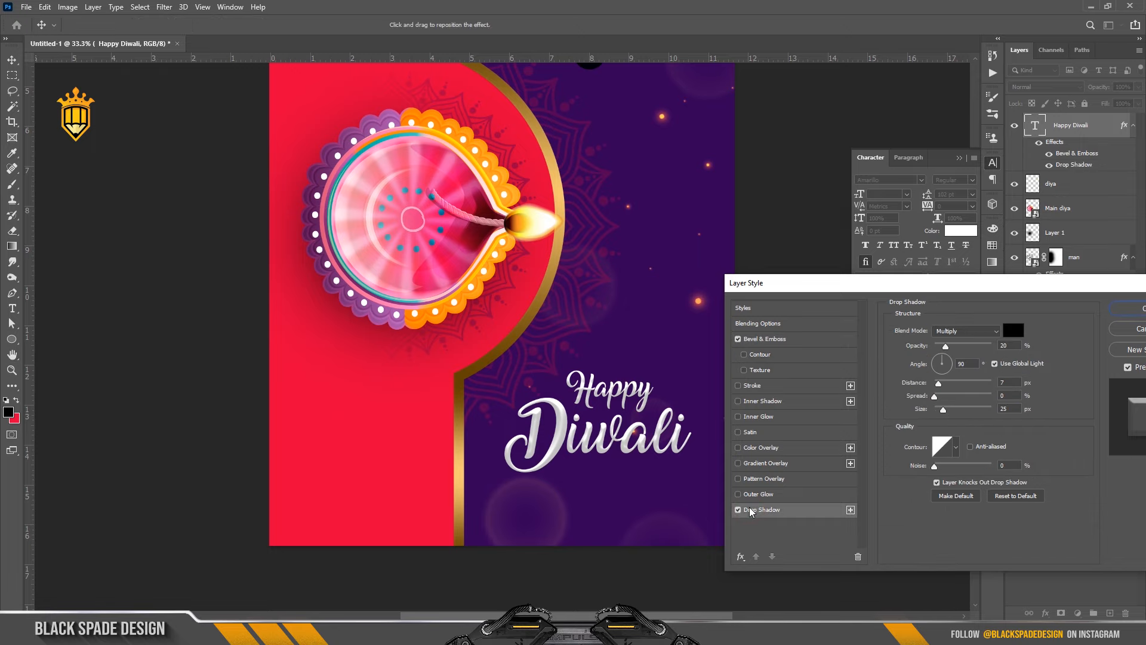
click(947, 383)
click(1111, 309)
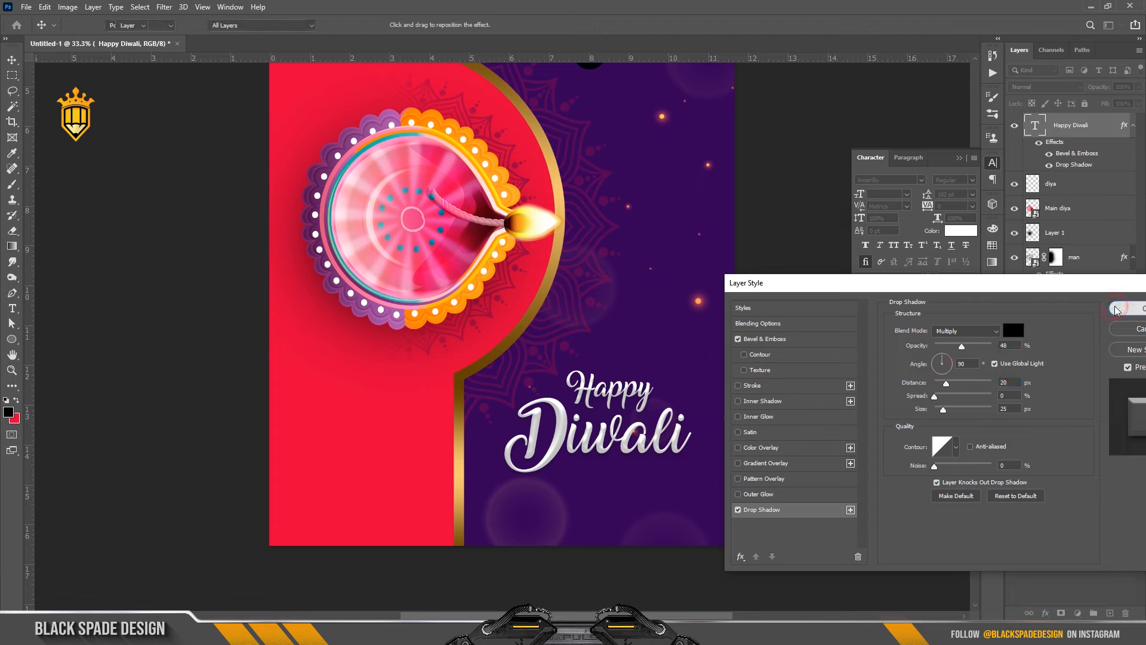
- Add a Lorem ipsum paragraph text box below the title, formatted in Arial at 13 pt
key(t)
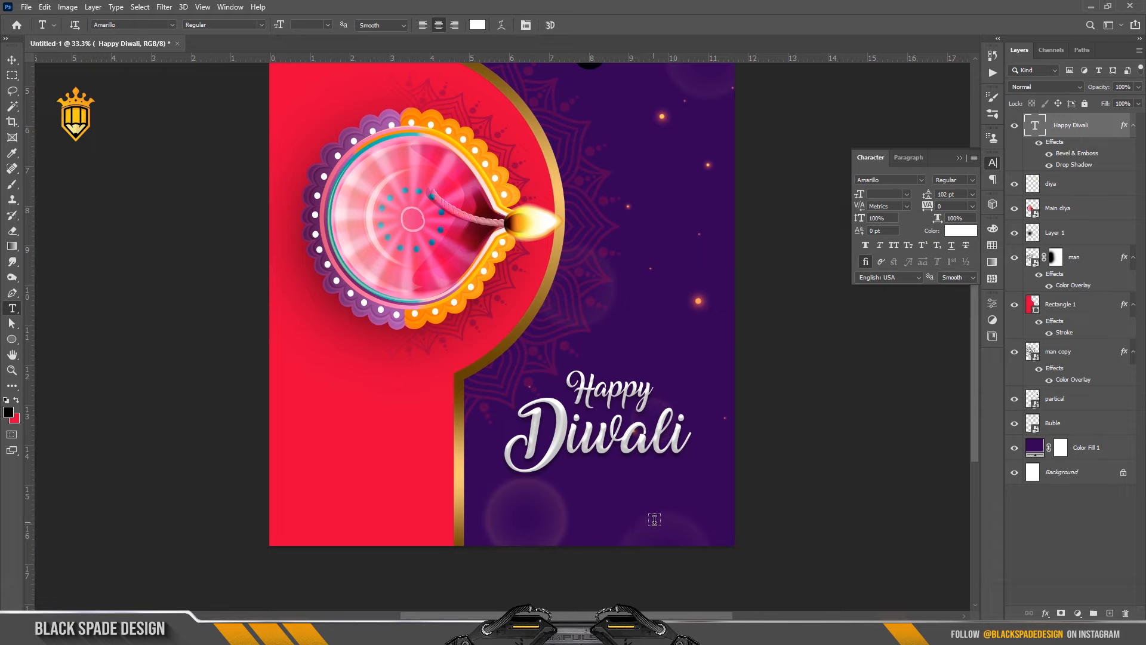
drag(653, 521, 511, 487)
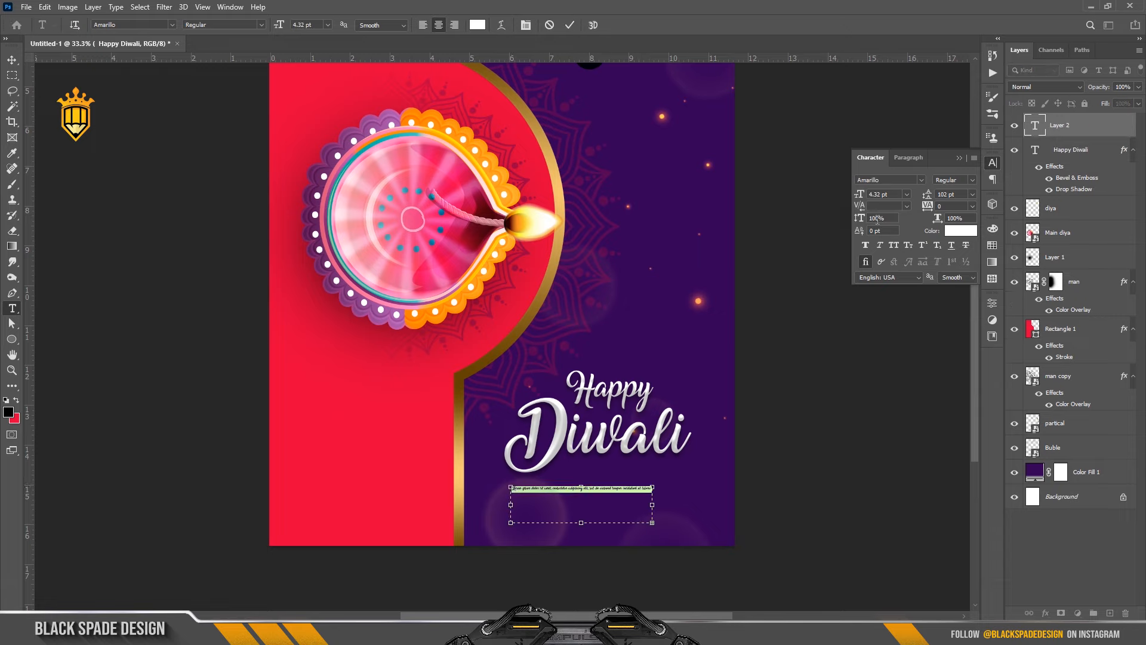
click(927, 180)
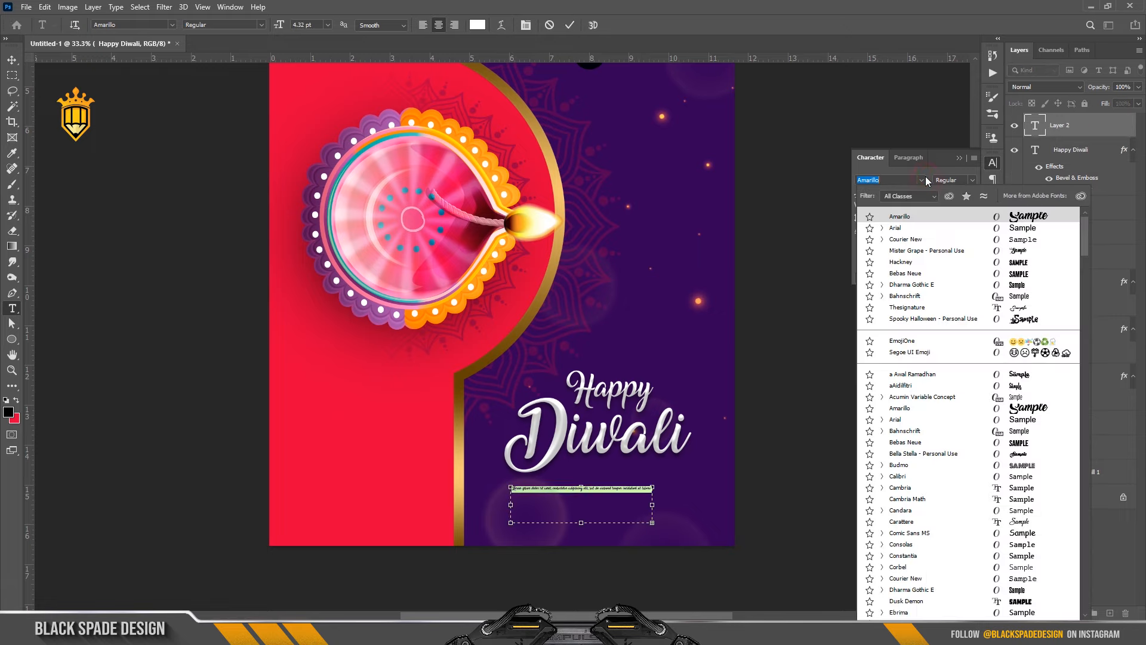
click(898, 227)
drag(860, 194, 864, 194)
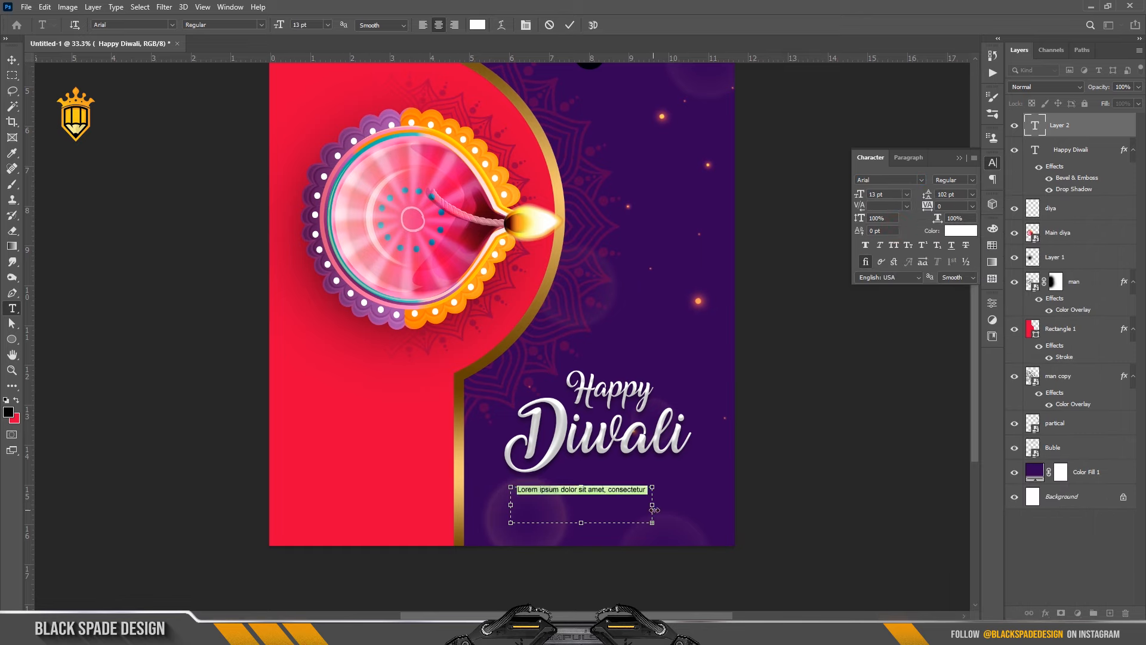
- Widen and lengthen the Lorem ipsum text box, and set its text to Auto leading at 8 pt
drag(654, 510, 697, 505)
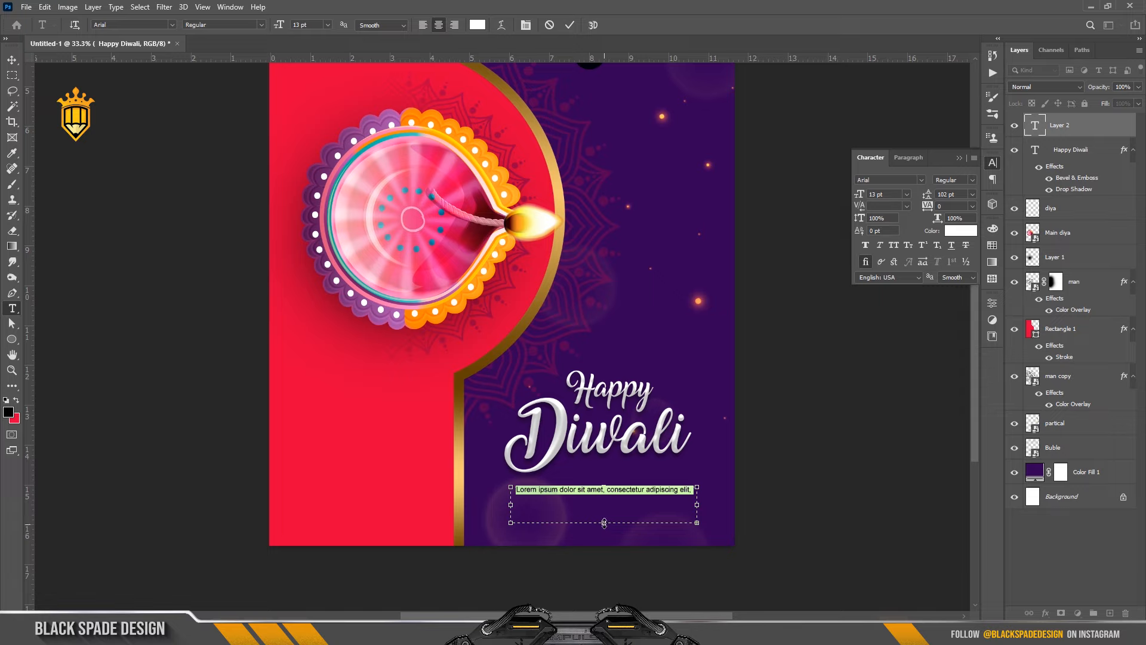
drag(604, 523, 604, 546)
click(972, 194)
click(961, 206)
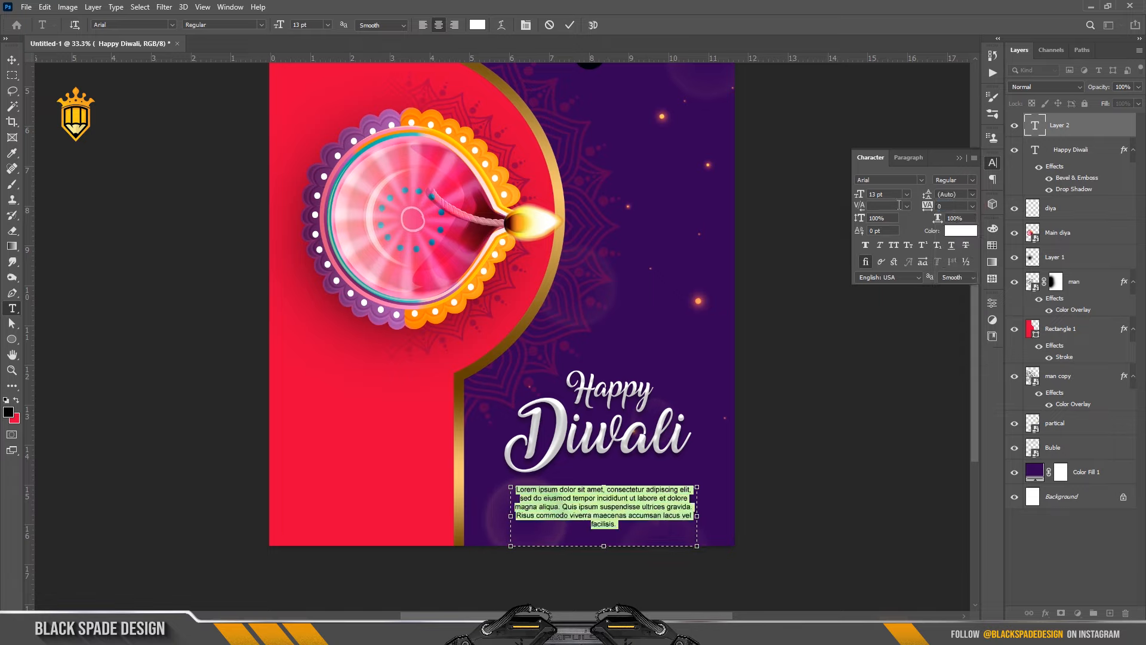
drag(857, 198, 856, 198)
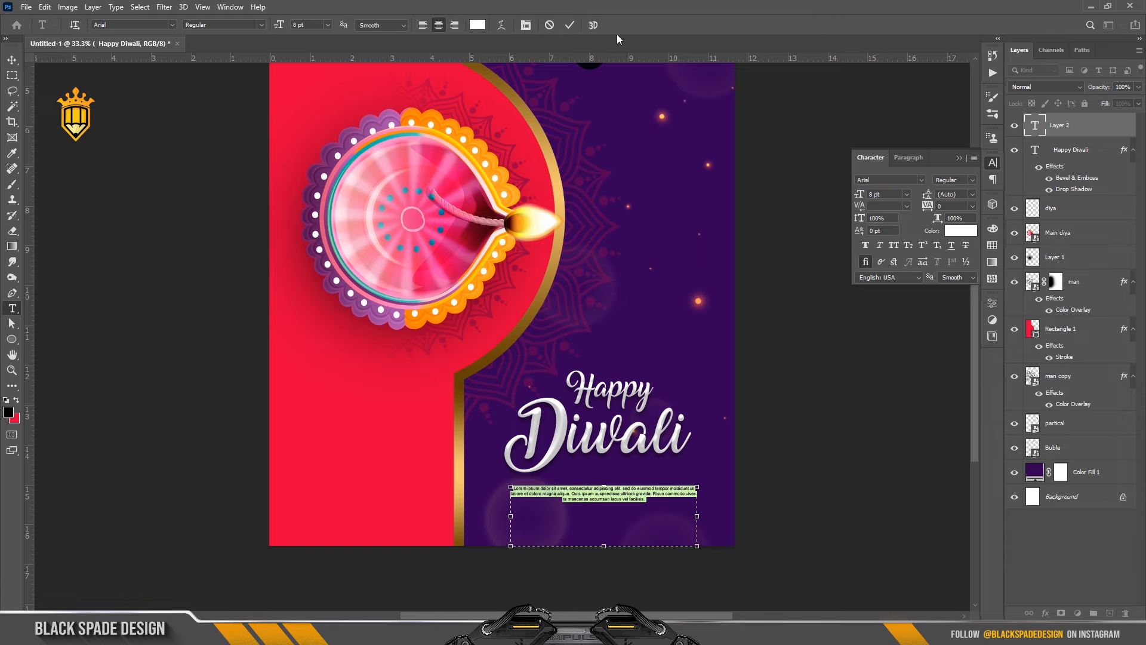
click(570, 24)
- Scale the Lorem ipsum paragraph to 78.46% and place it close beneath the "iwali" letters of the title
key(v)
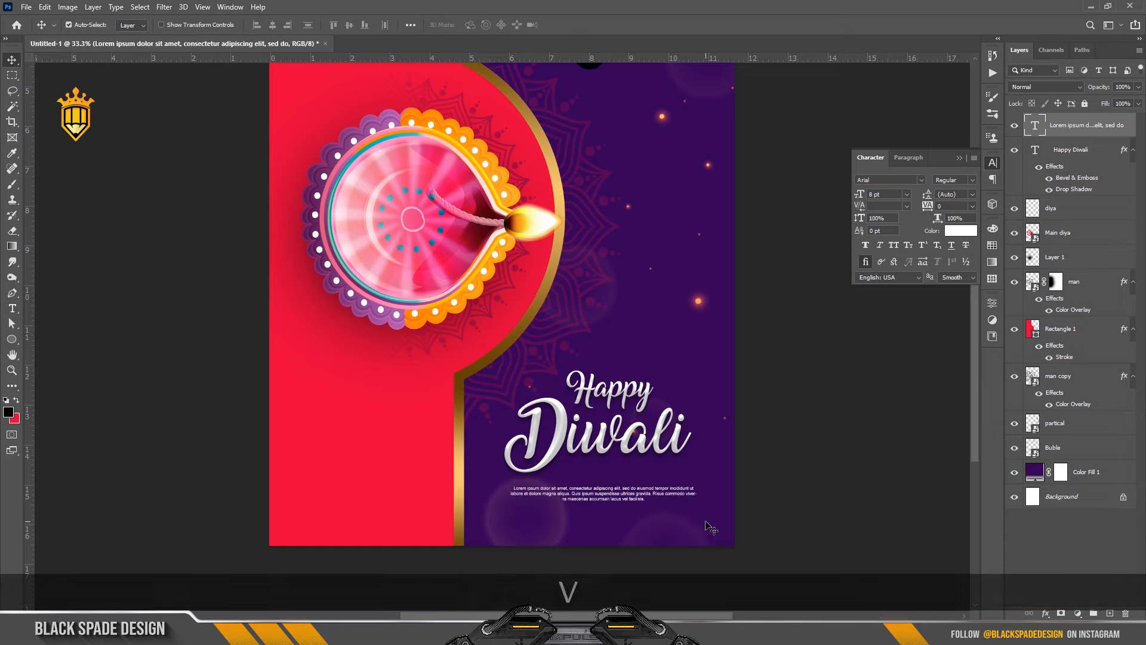
key(ctrl+equal)
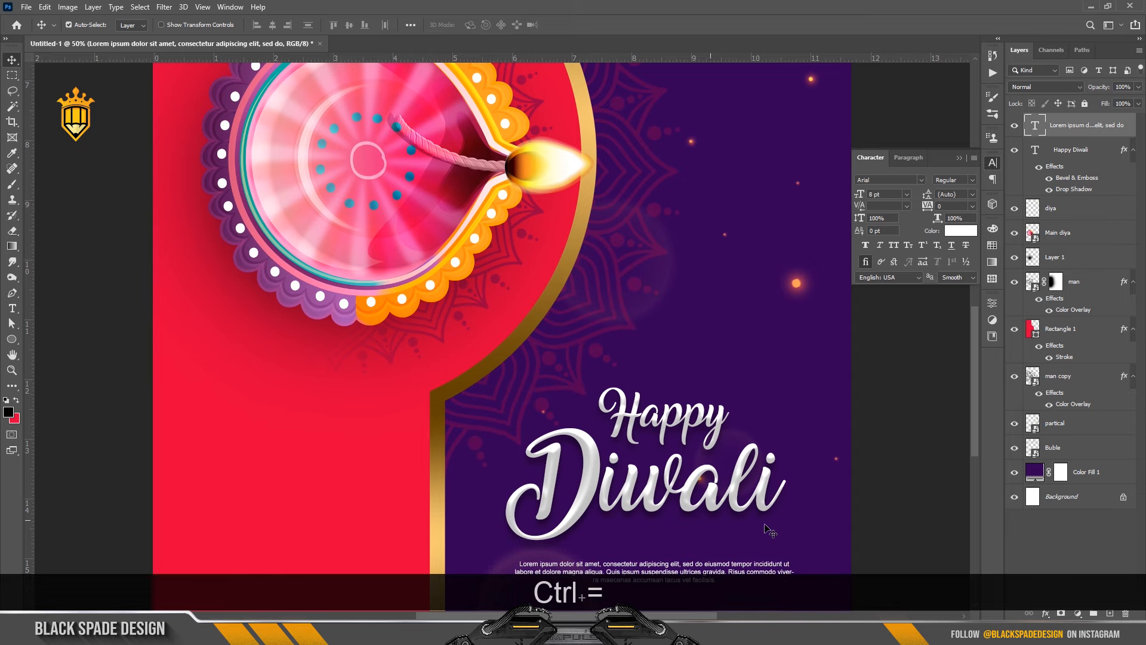
drag(652, 574, 687, 555)
key(ctrl)
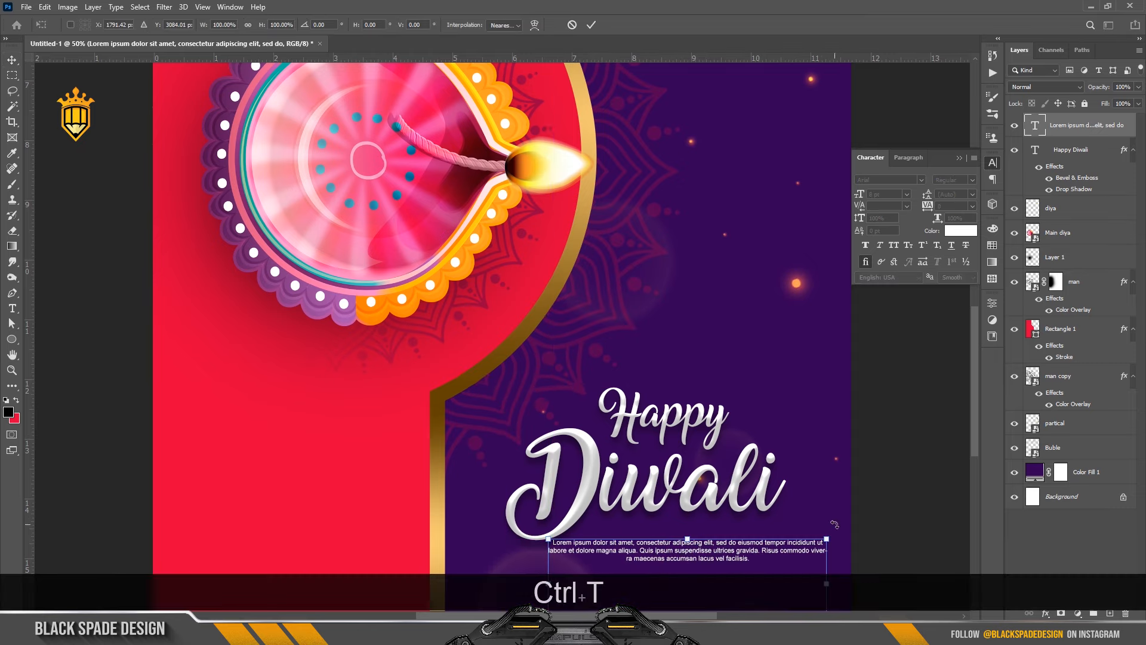
drag(809, 535, 796, 538)
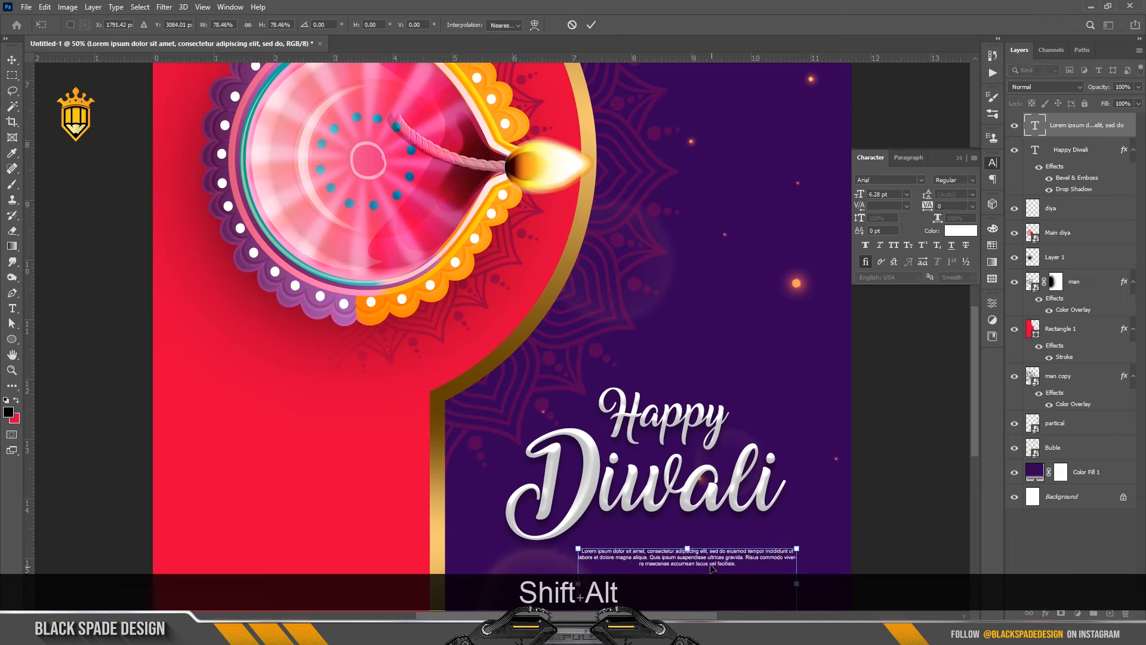
drag(711, 564, 714, 545)
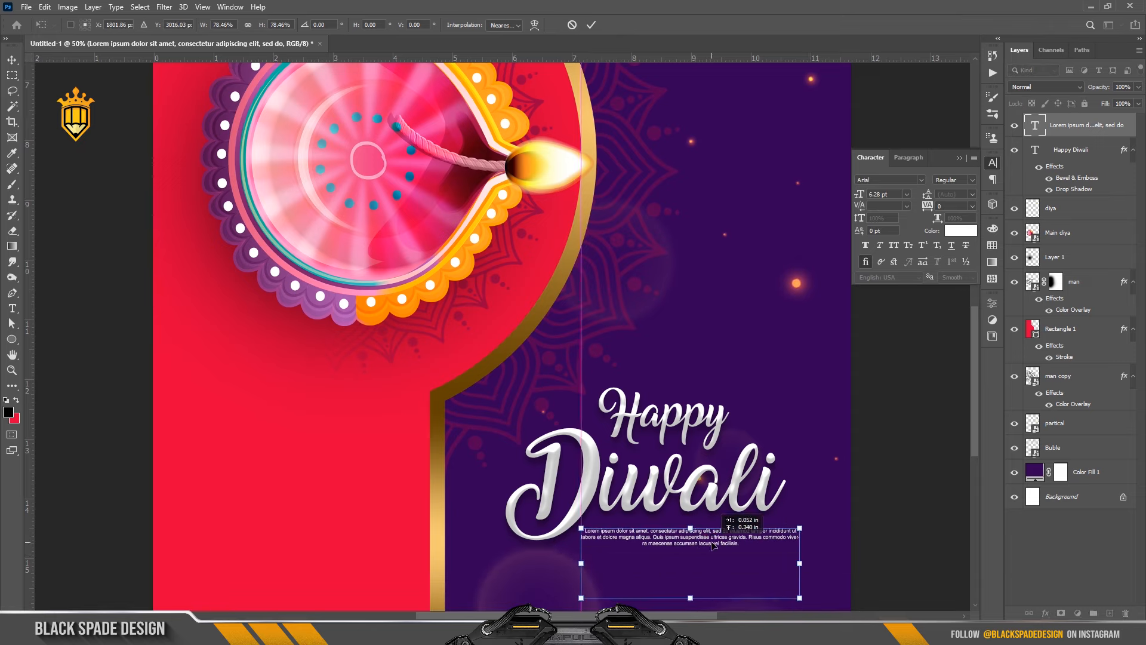
key(Return)
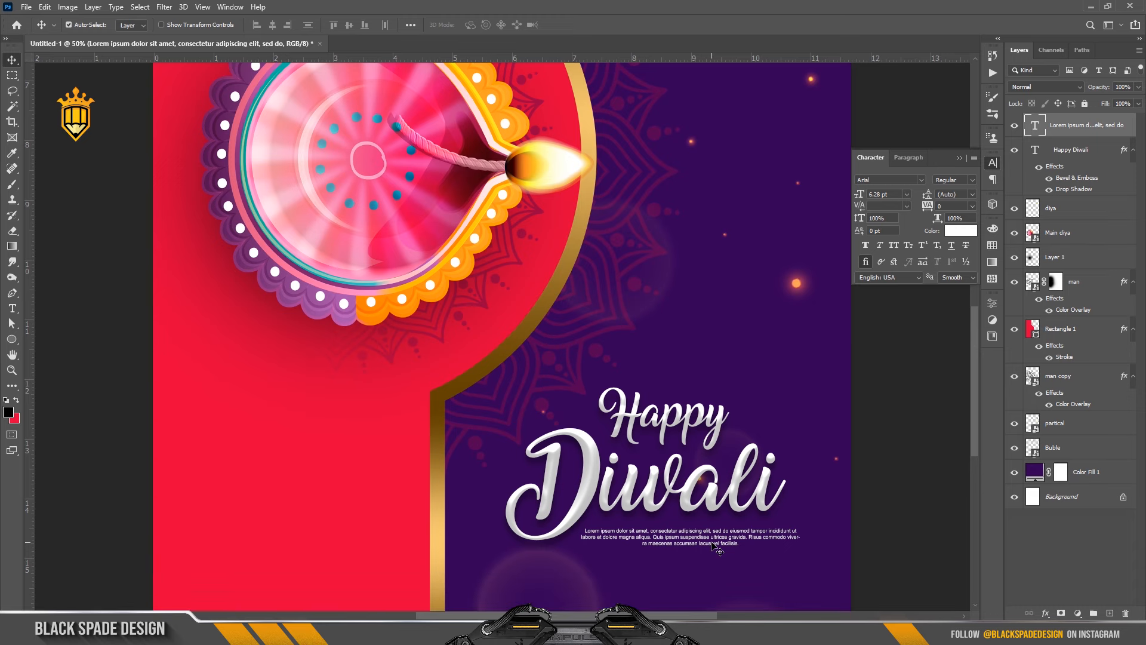
- Fit the whole poster on screen to review the composition
key(ctrl+minus)
key(ctrl+minus)
key(ctrl+minus)
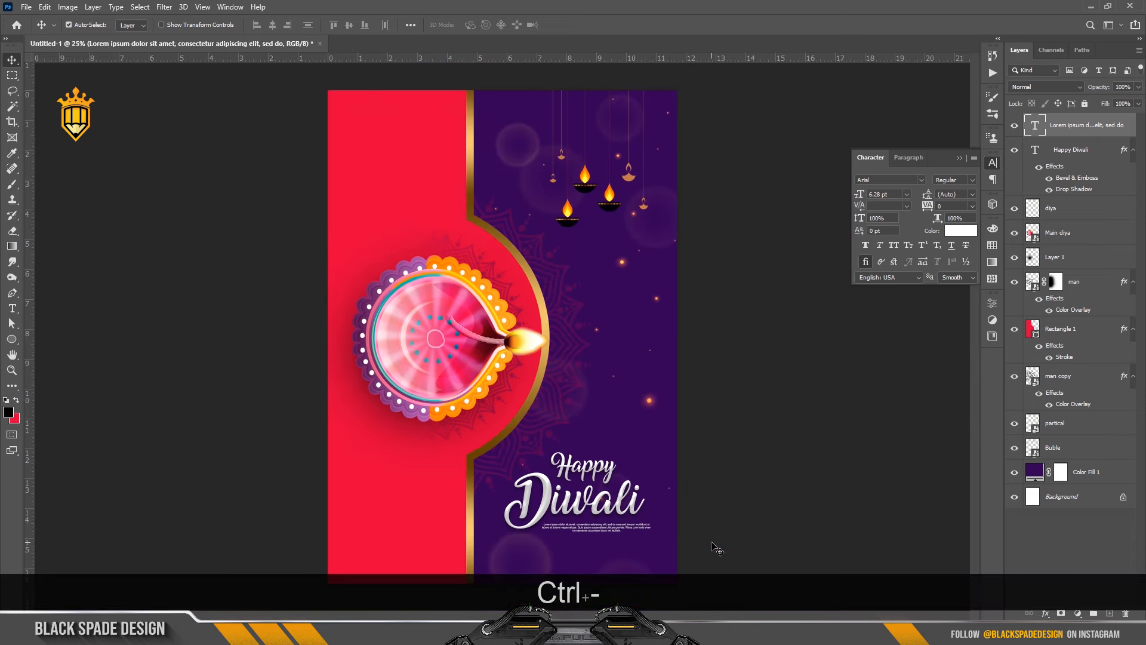
key(z)
right_click(602, 416)
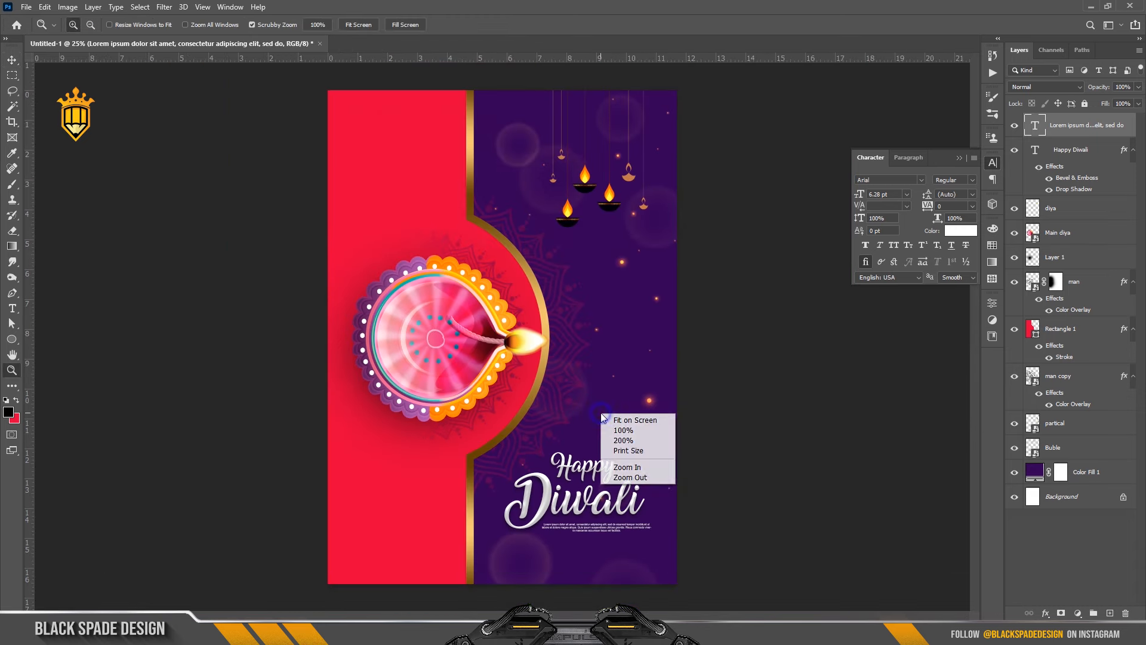
click(614, 421)
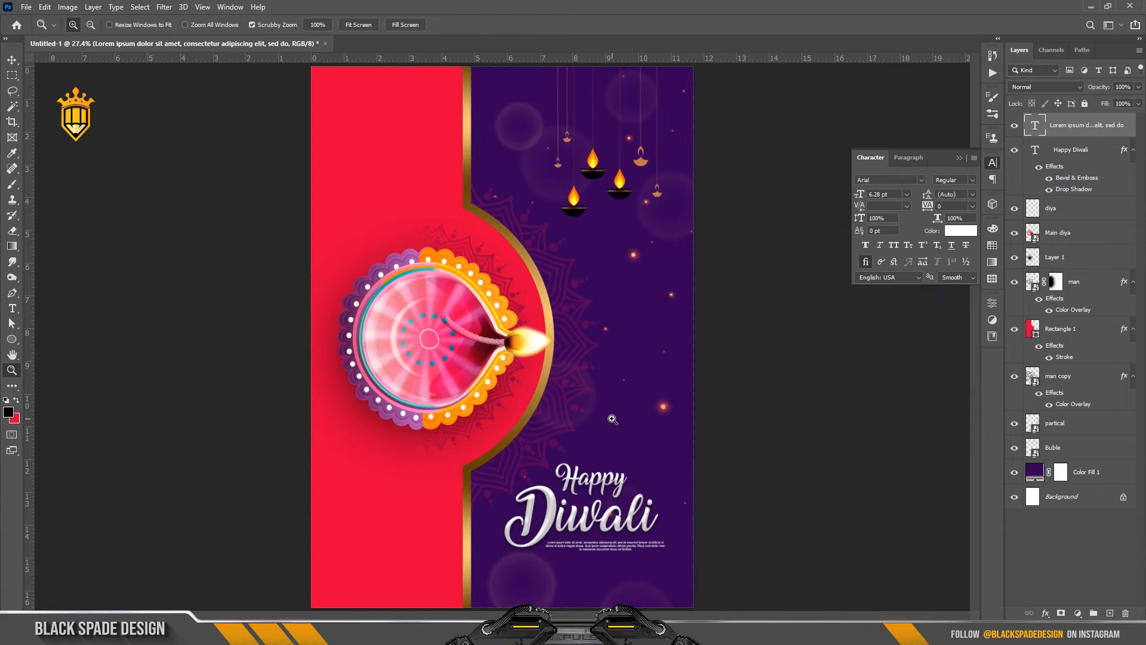
key(v)
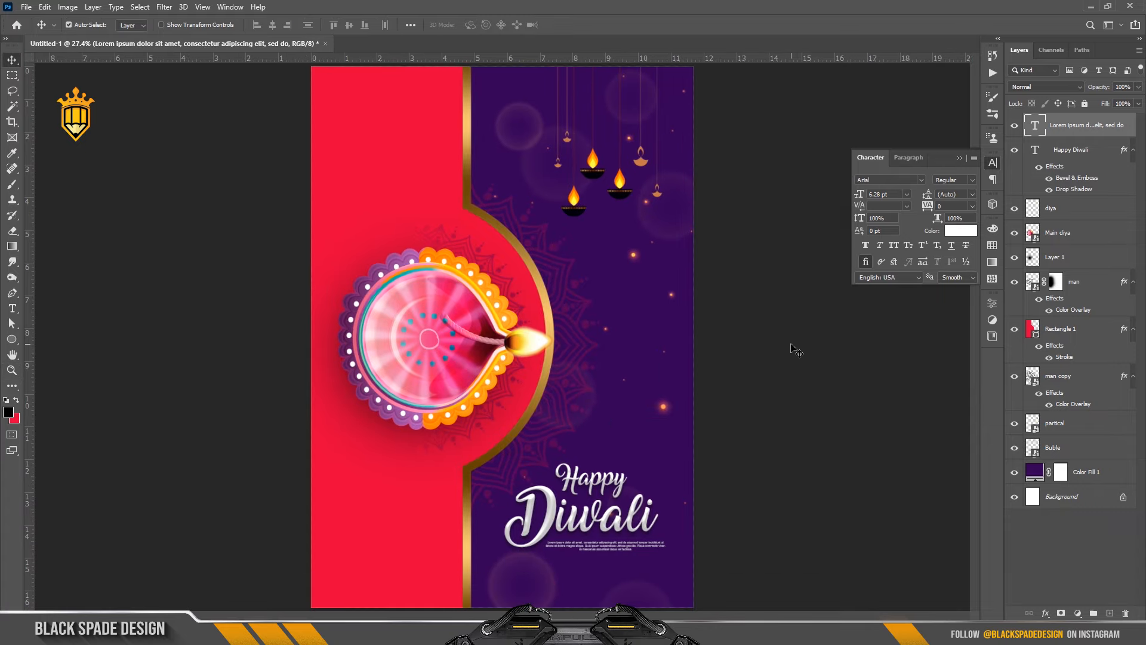